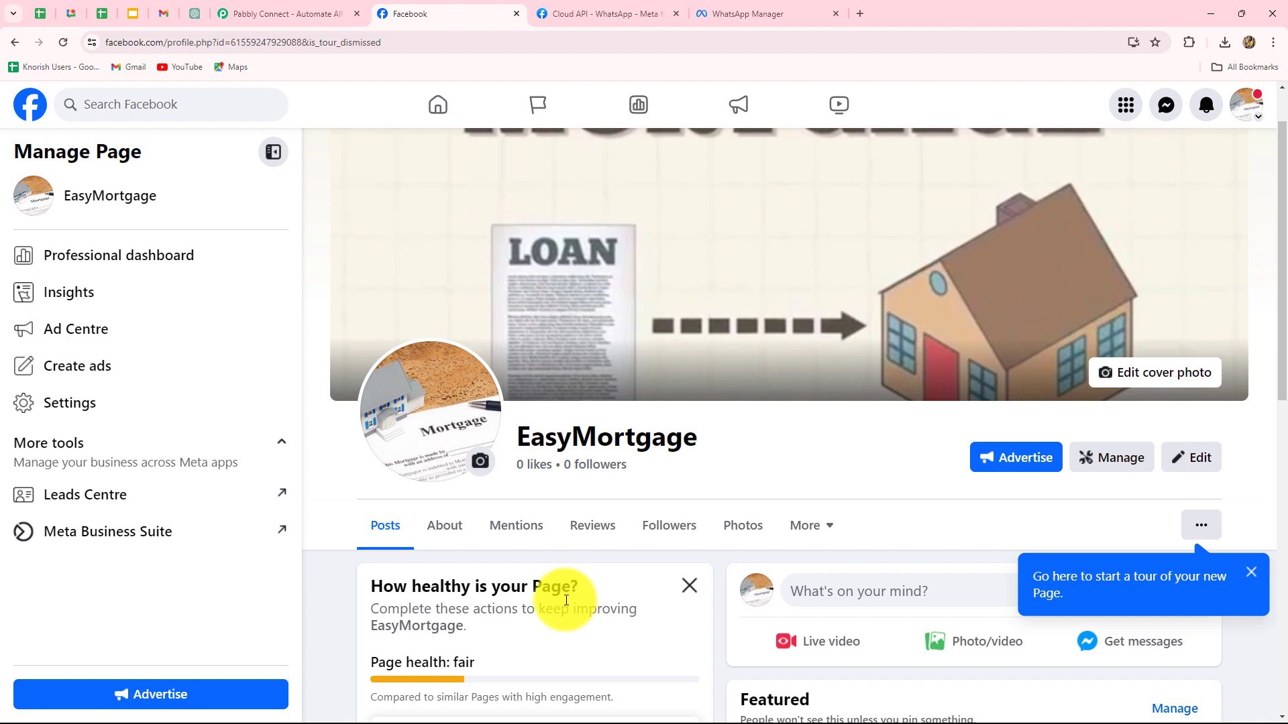
- Scroll over the EasyMortgage Facebook page, then switch to the Pabbly Connect site
{"action": "scroll", "coordinate": [565, 600], "scroll_direction": "up", "scroll_amount": 1}
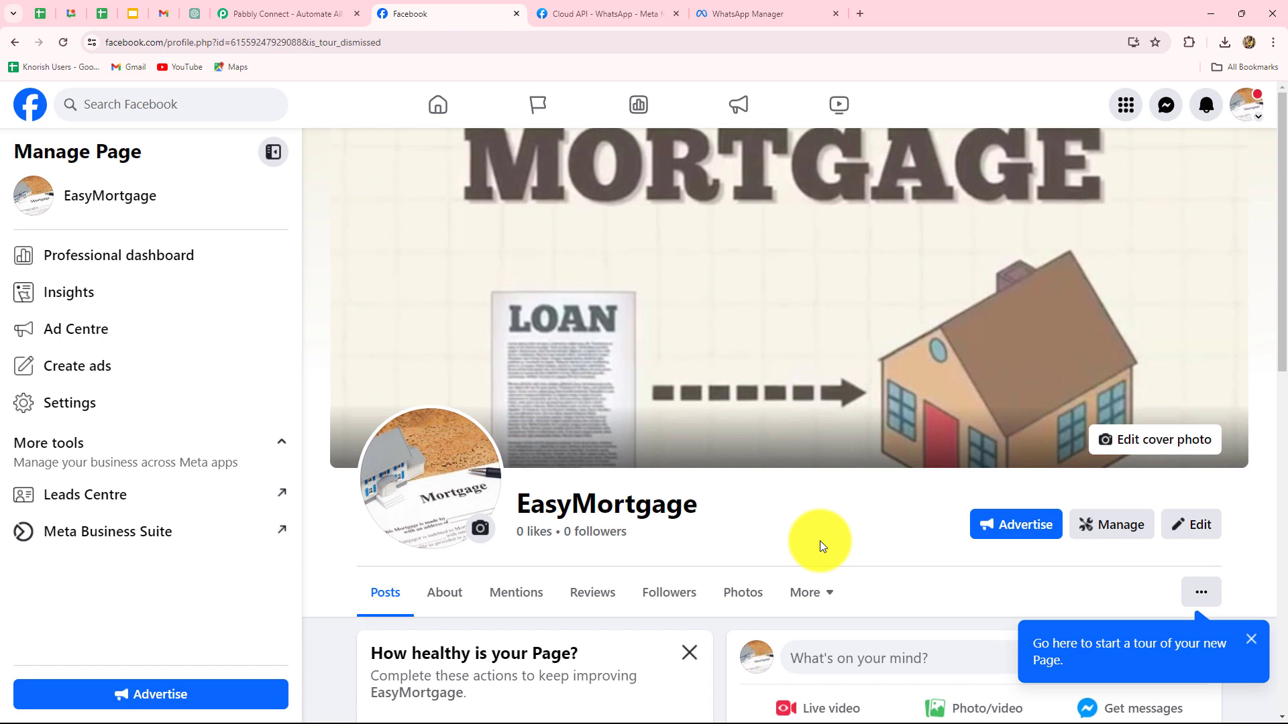
{"action": "left_click", "coordinate": [285, 14]}
- Dismiss the limited-time offer popup and sign in to the Pabbly account
{"action": "left_click", "coordinate": [888, 177]}
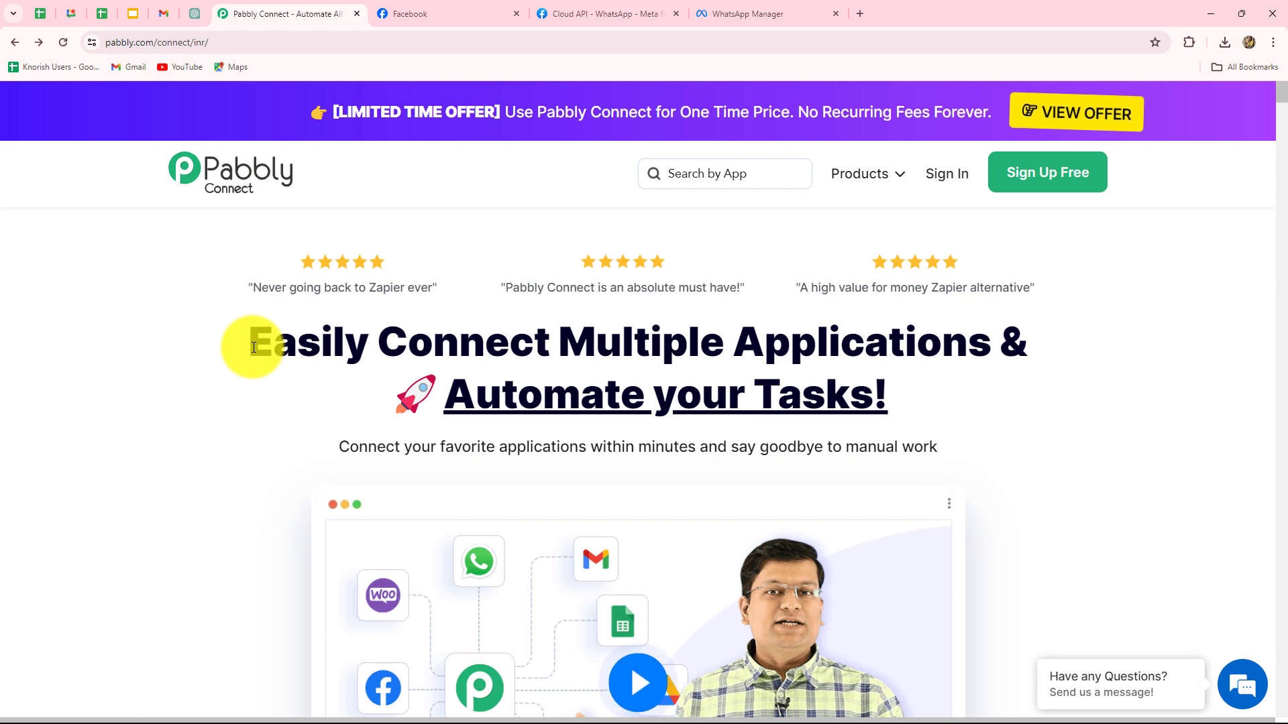
{"action": "left_click_drag", "start_coordinate": [253, 347], "coordinate": [928, 400]}
{"action": "left_click", "coordinate": [954, 404]}
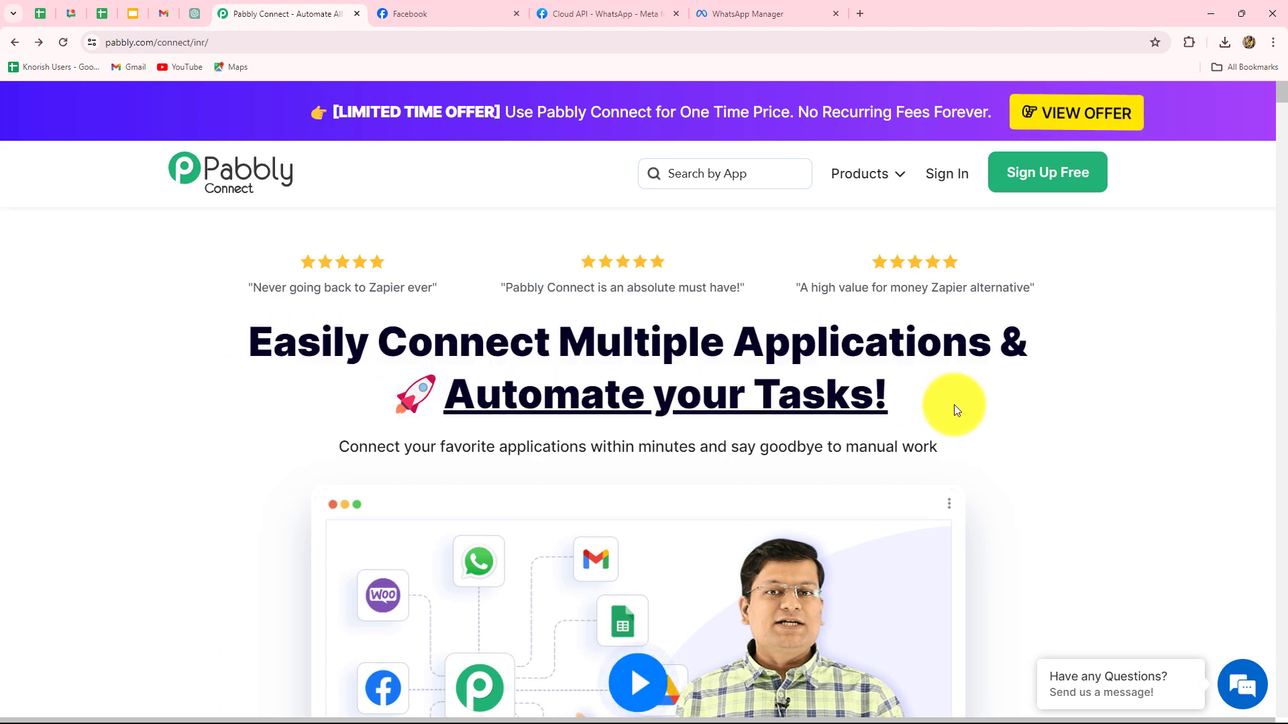
{"action": "left_click", "coordinate": [937, 174]}
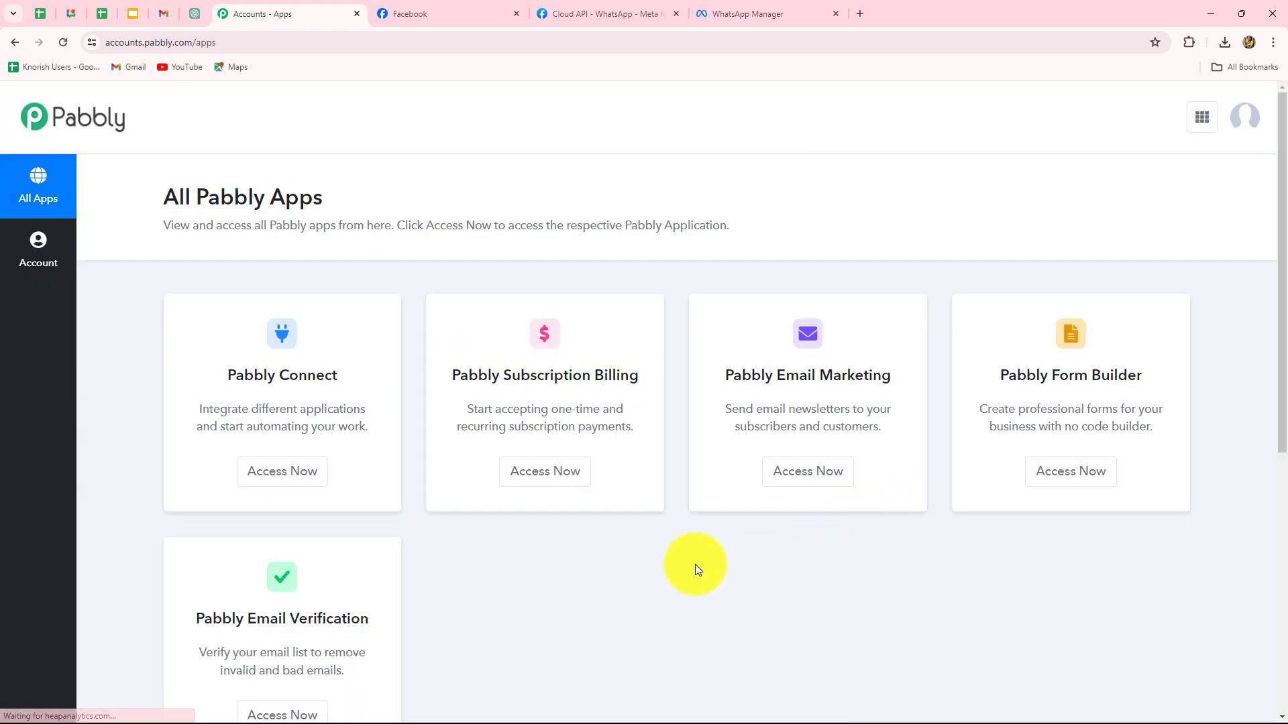
- Open the Pabbly Connect app and start creating a new workflow
{"action": "scroll", "coordinate": [581, 593], "scroll_direction": "down", "scroll_amount": 1}
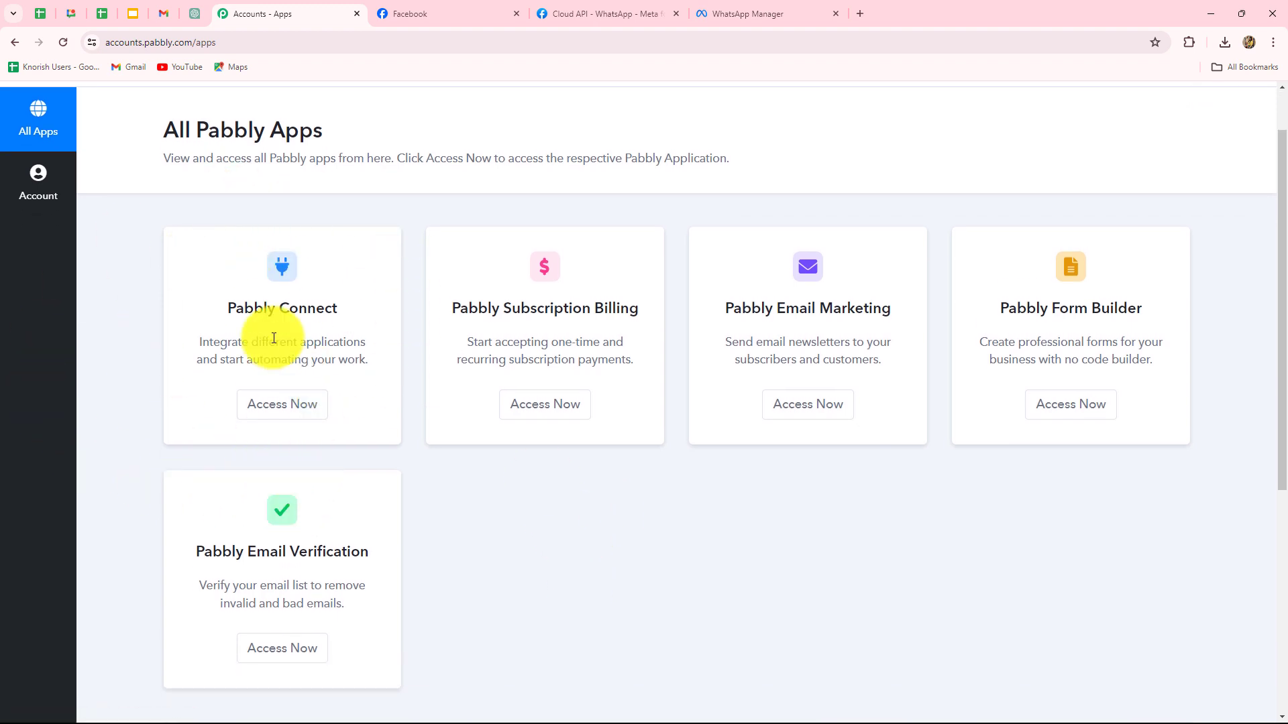
{"action": "left_click_drag", "start_coordinate": [218, 303], "coordinate": [392, 345]}
{"action": "left_click", "coordinate": [307, 404]}
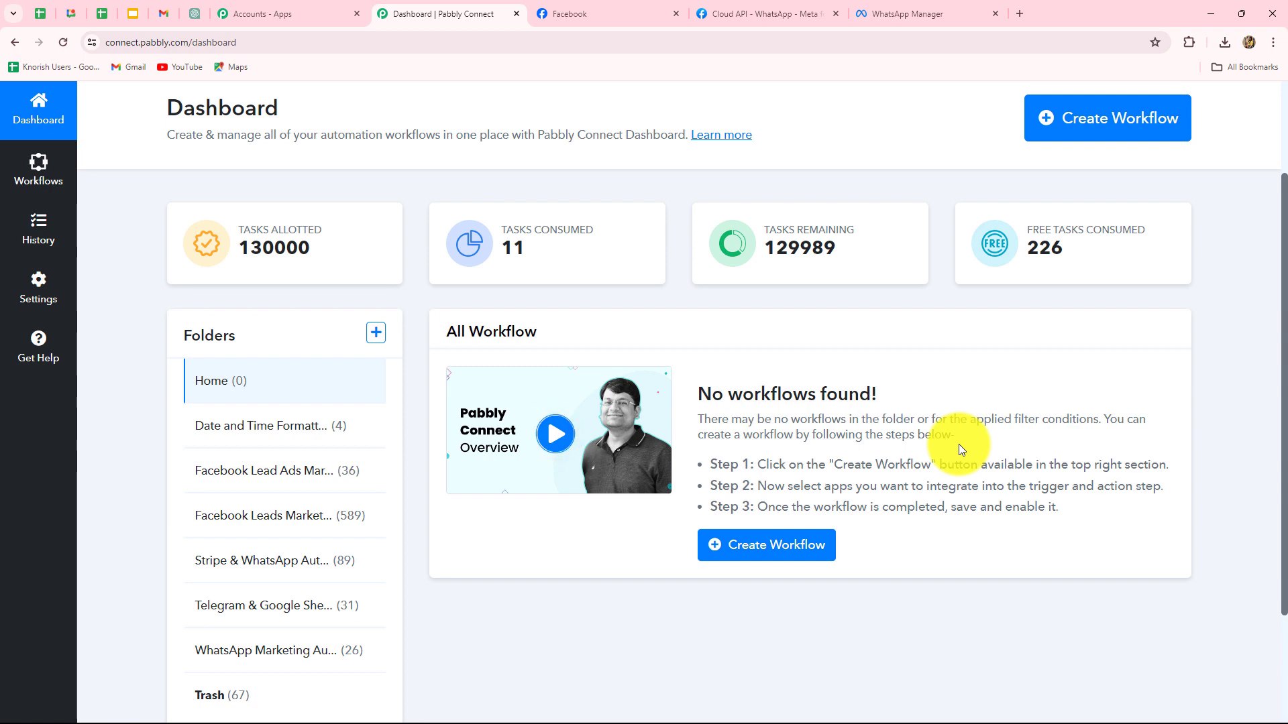
{"action": "scroll", "coordinate": [957, 444], "scroll_direction": "down", "scroll_amount": 2}
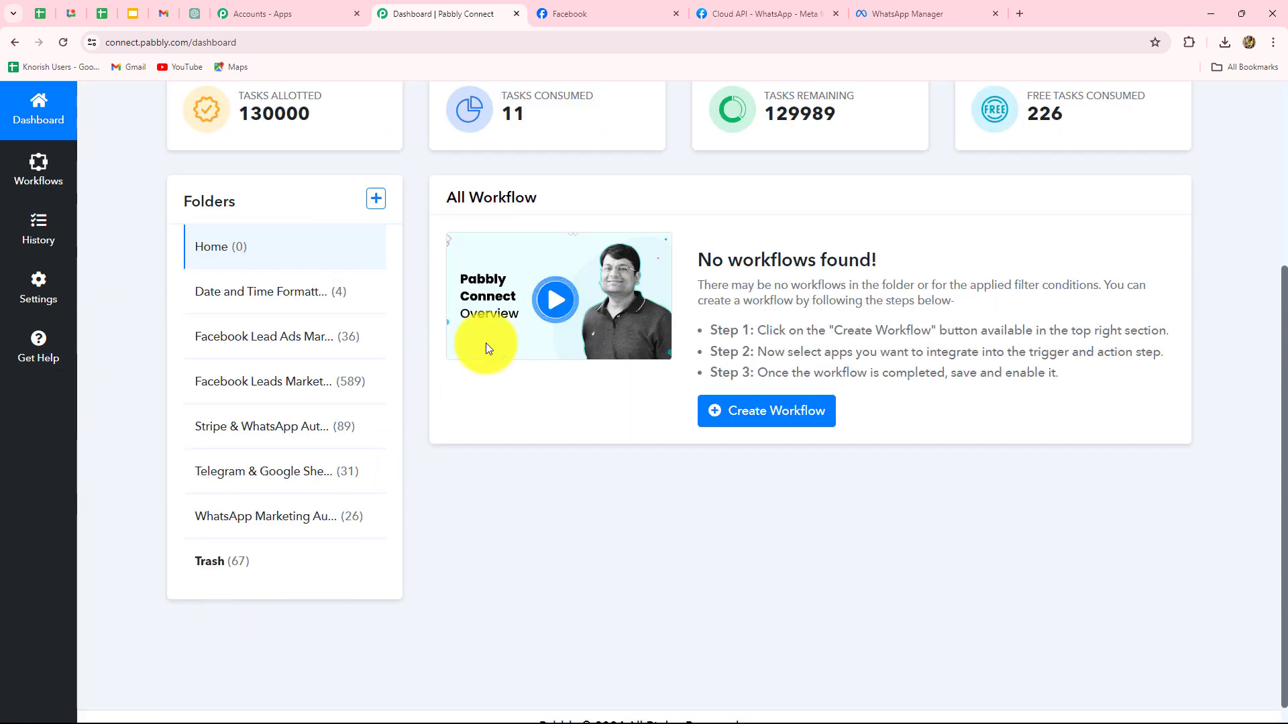
{"action": "scroll", "coordinate": [587, 604], "scroll_direction": "up", "scroll_amount": 3}
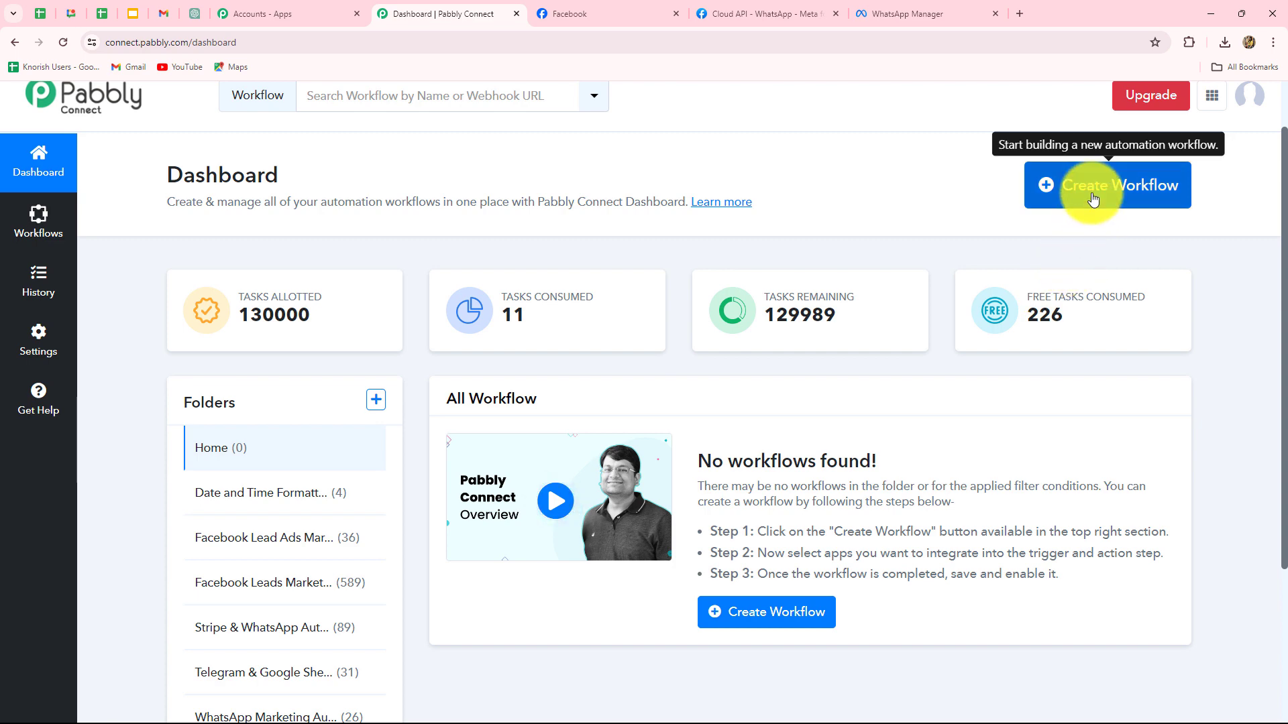
{"action": "left_click", "coordinate": [1093, 199]}
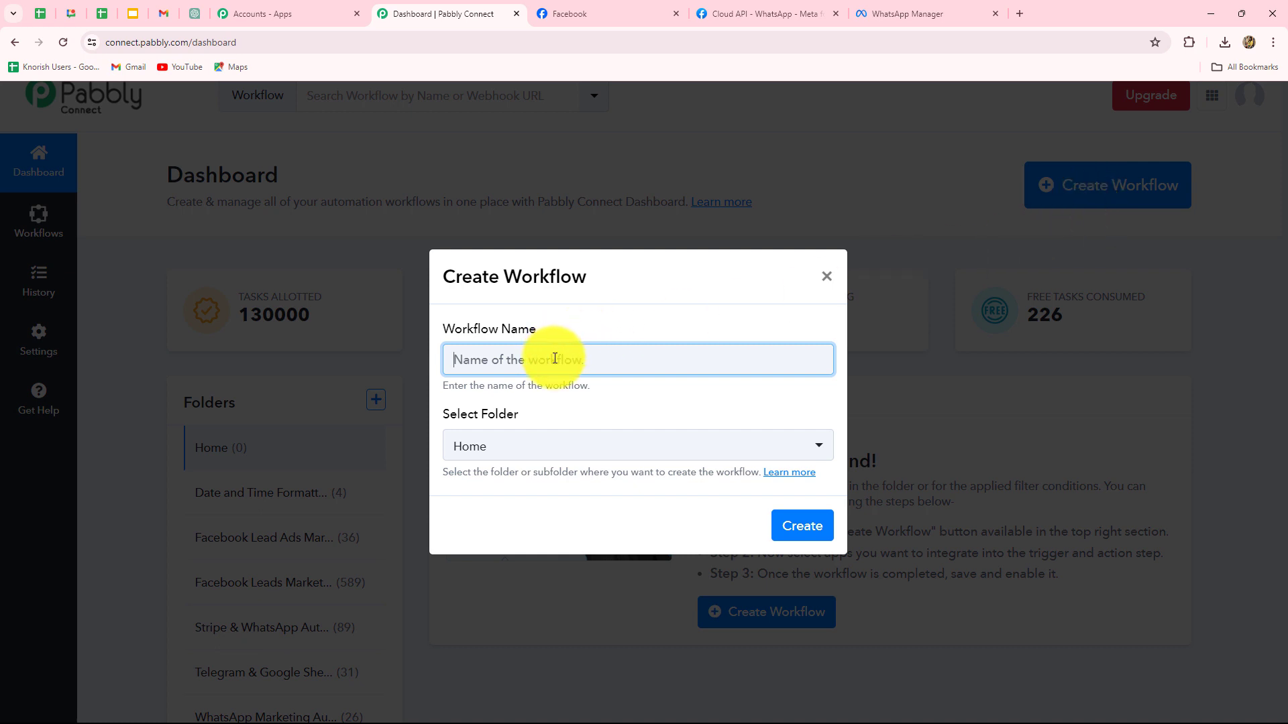
- Name the workflow 'Nurture Mortgage Leads with Facebook Lead Ads & WhatsApp', file it under Facebook Lead Ads Marketing Automations, and create it
{"action": "type", "text": "Nurture Mortgage Leads with Facebook Lead Ads & WhatsApp"}
{"action": "left_click", "coordinate": [668, 323]}
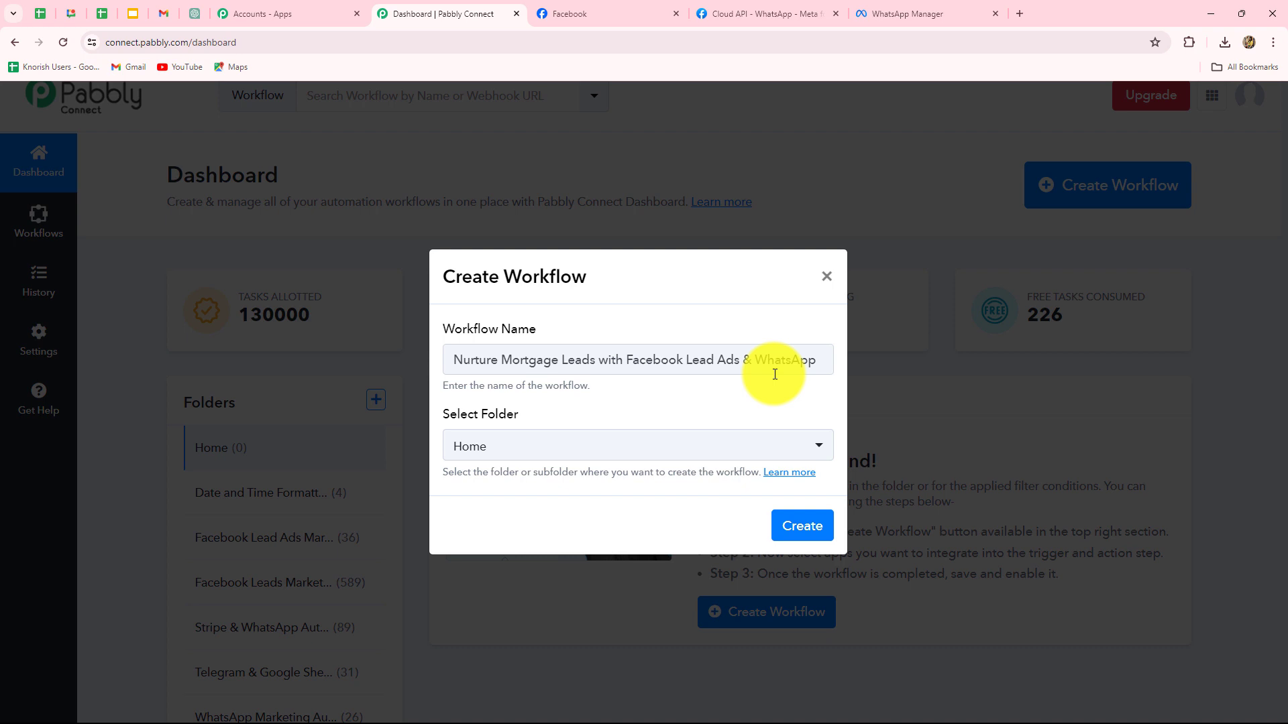
{"action": "left_click", "coordinate": [691, 447]}
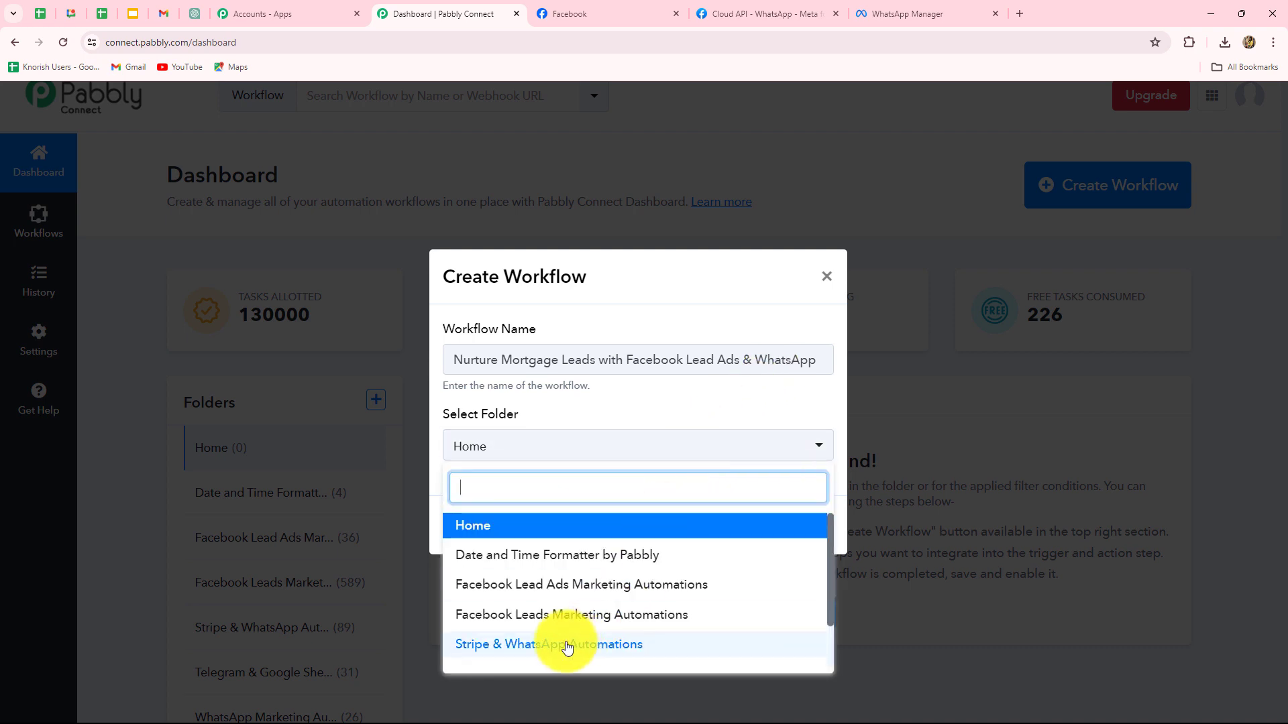
{"action": "left_click", "coordinate": [549, 587]}
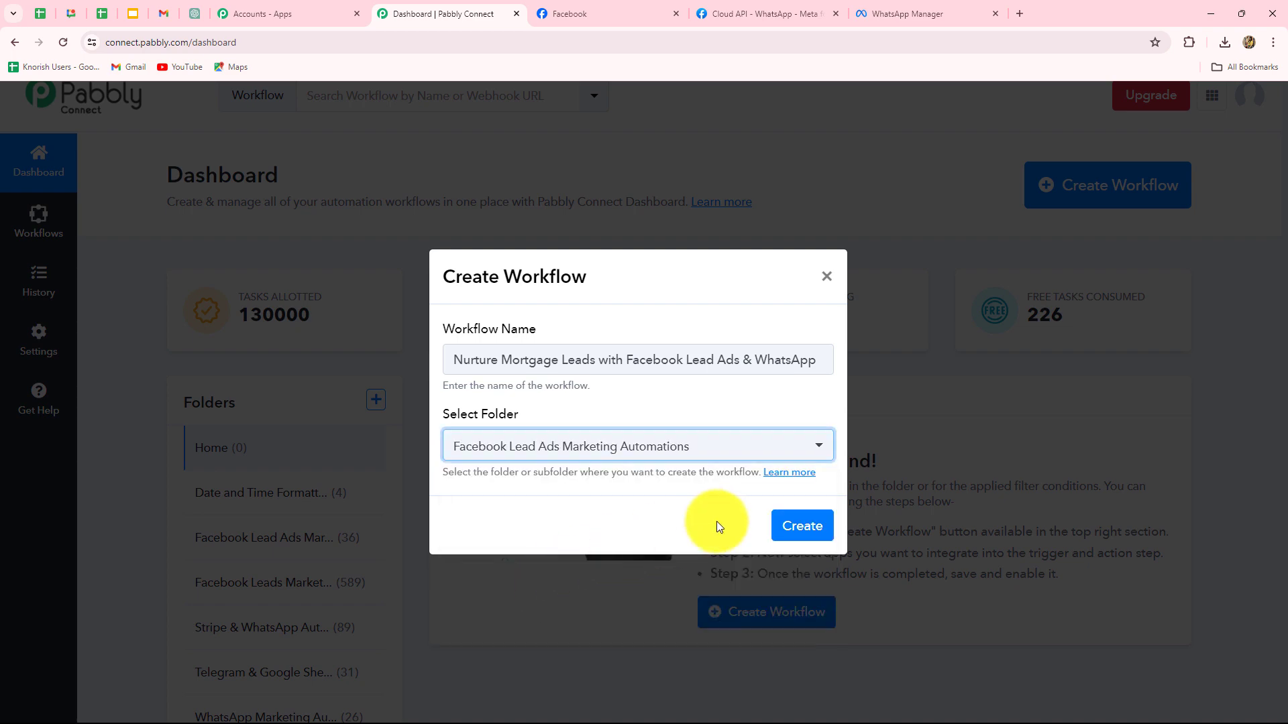
{"action": "left_click", "coordinate": [807, 529]}
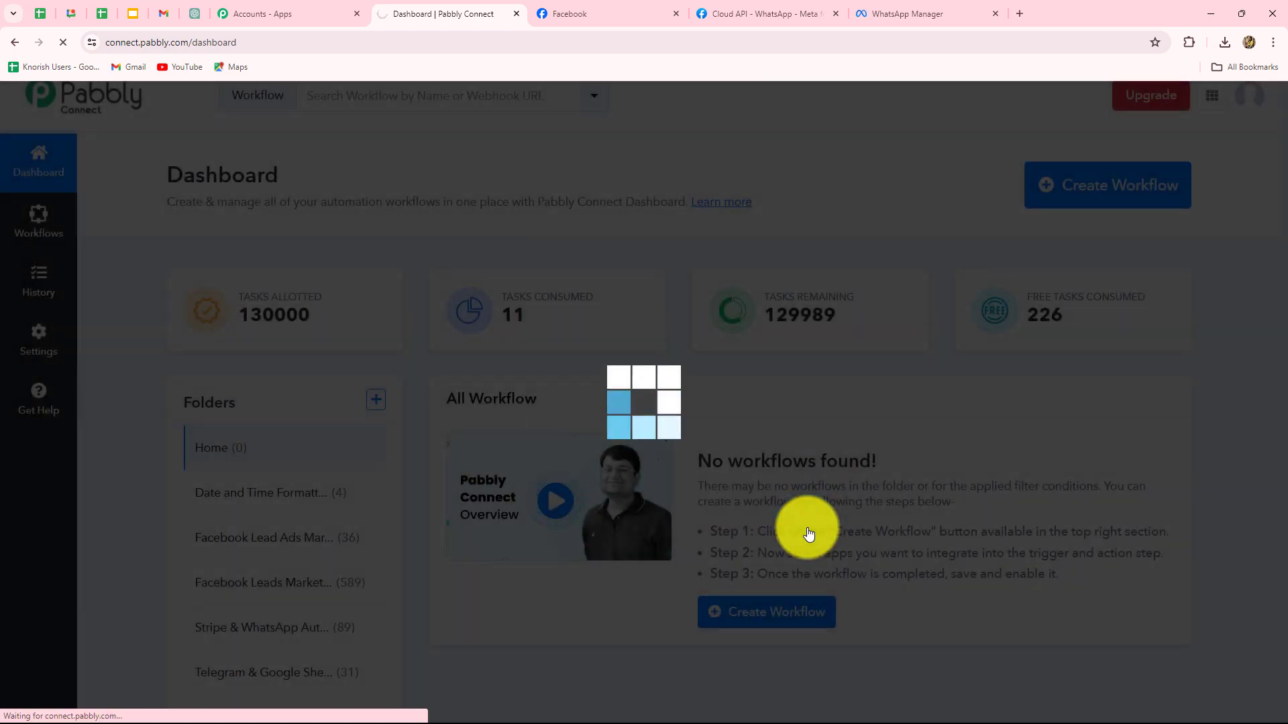
- Search 'Face' in the trigger's app list and pick Facebook Lead Ads
{"action": "scroll", "coordinate": [1180, 436], "scroll_direction": "down", "scroll_amount": 2}
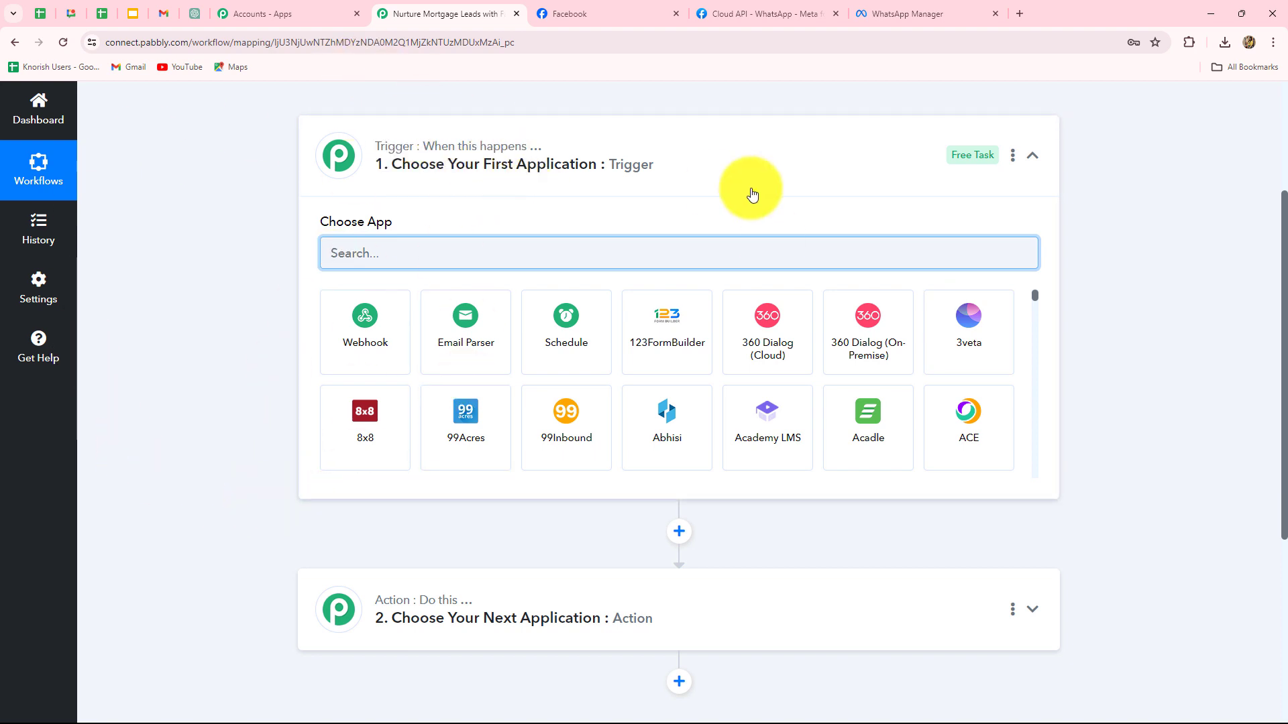
{"action": "scroll", "coordinate": [1006, 607], "scroll_direction": "down", "scroll_amount": 3}
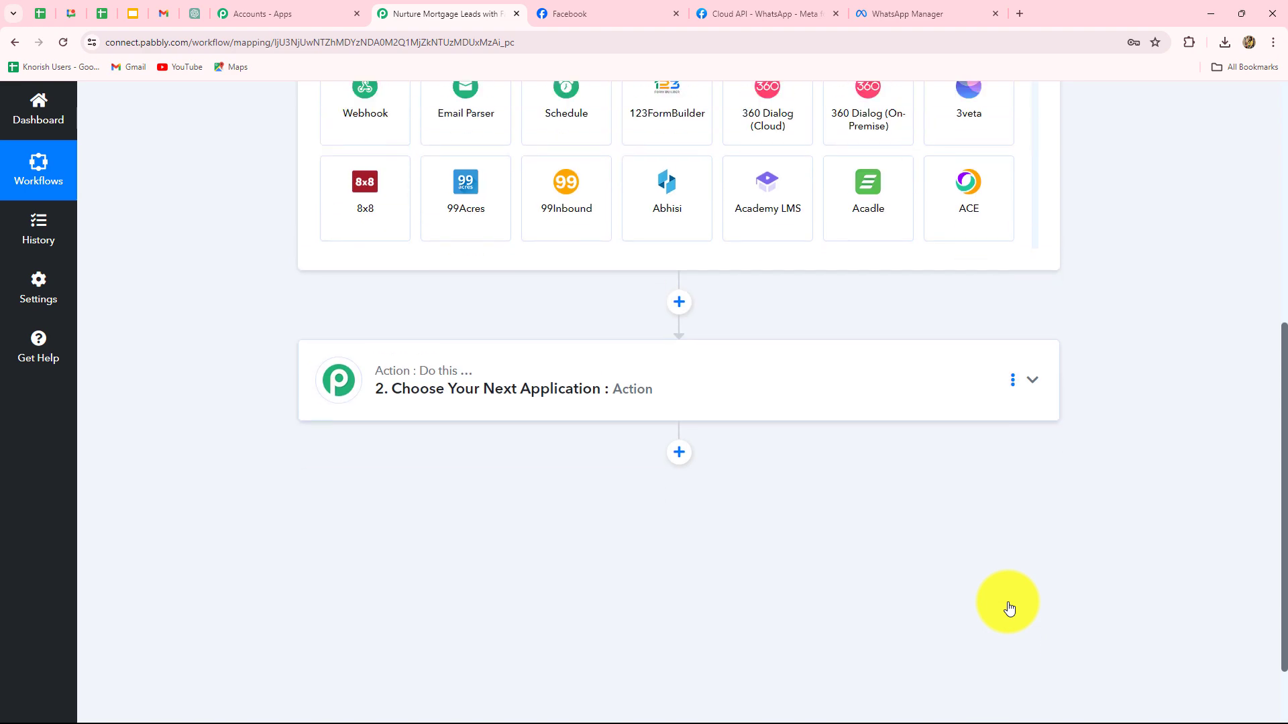
{"action": "scroll", "coordinate": [1006, 606], "scroll_direction": "up", "scroll_amount": 3}
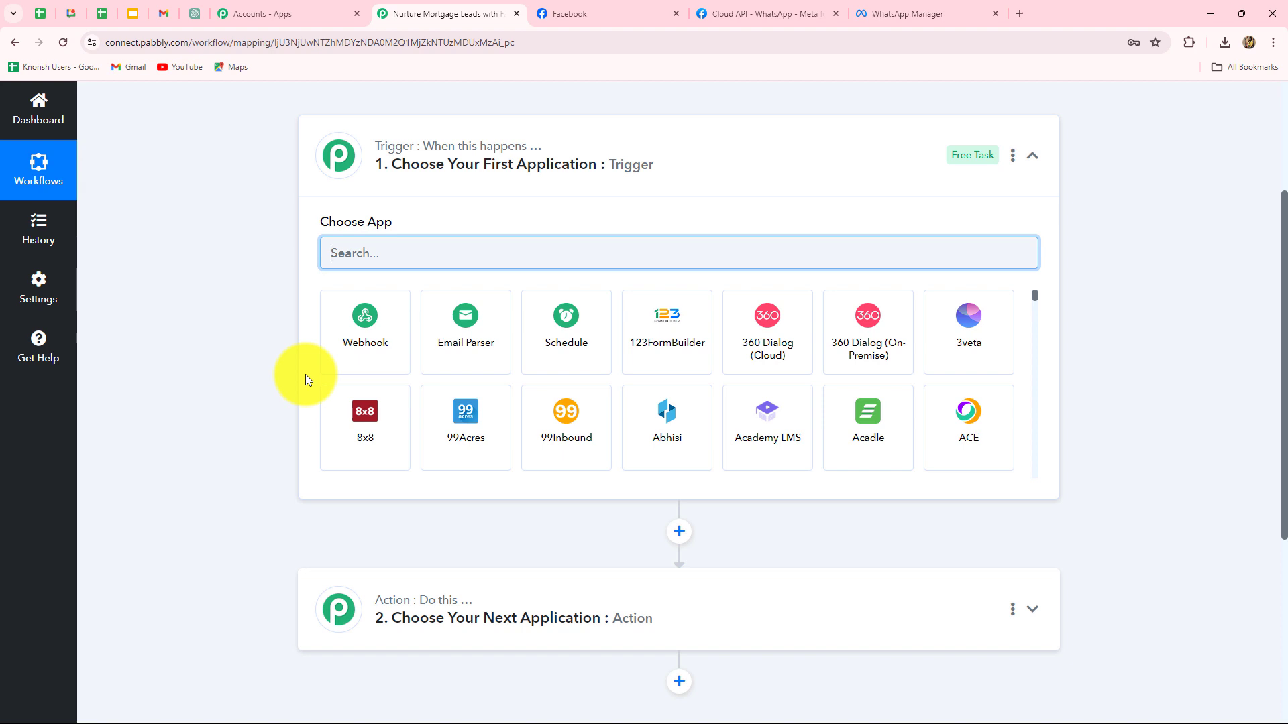
{"action": "type", "text": "Face"}
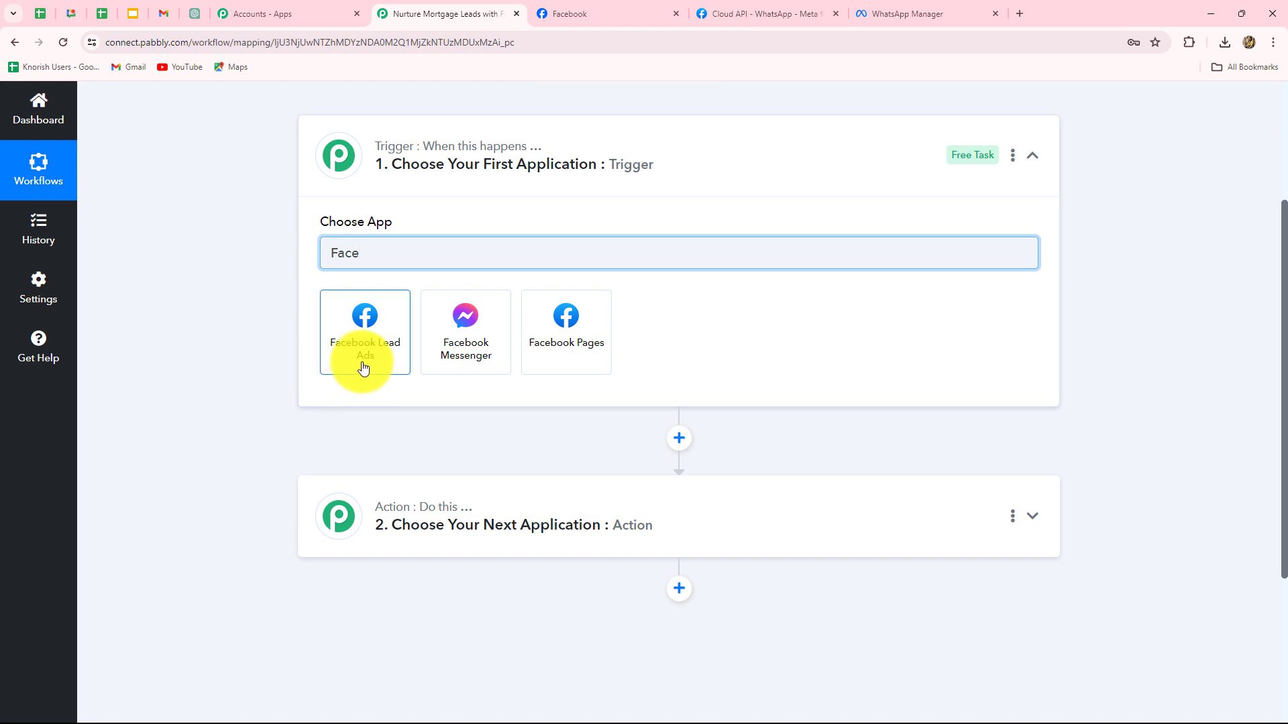
{"action": "left_click", "coordinate": [363, 368]}
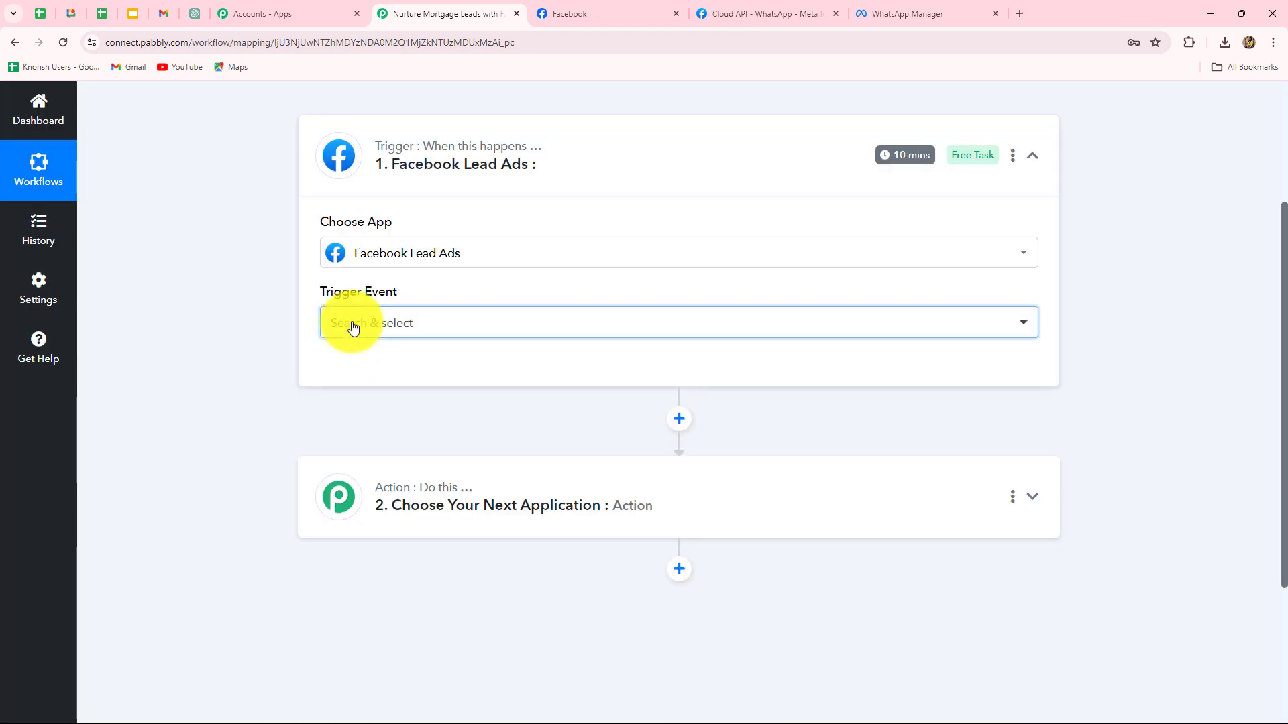
- Choose New Lead (Instant) as the trigger event and begin connecting an account
{"action": "left_click", "coordinate": [350, 325]}
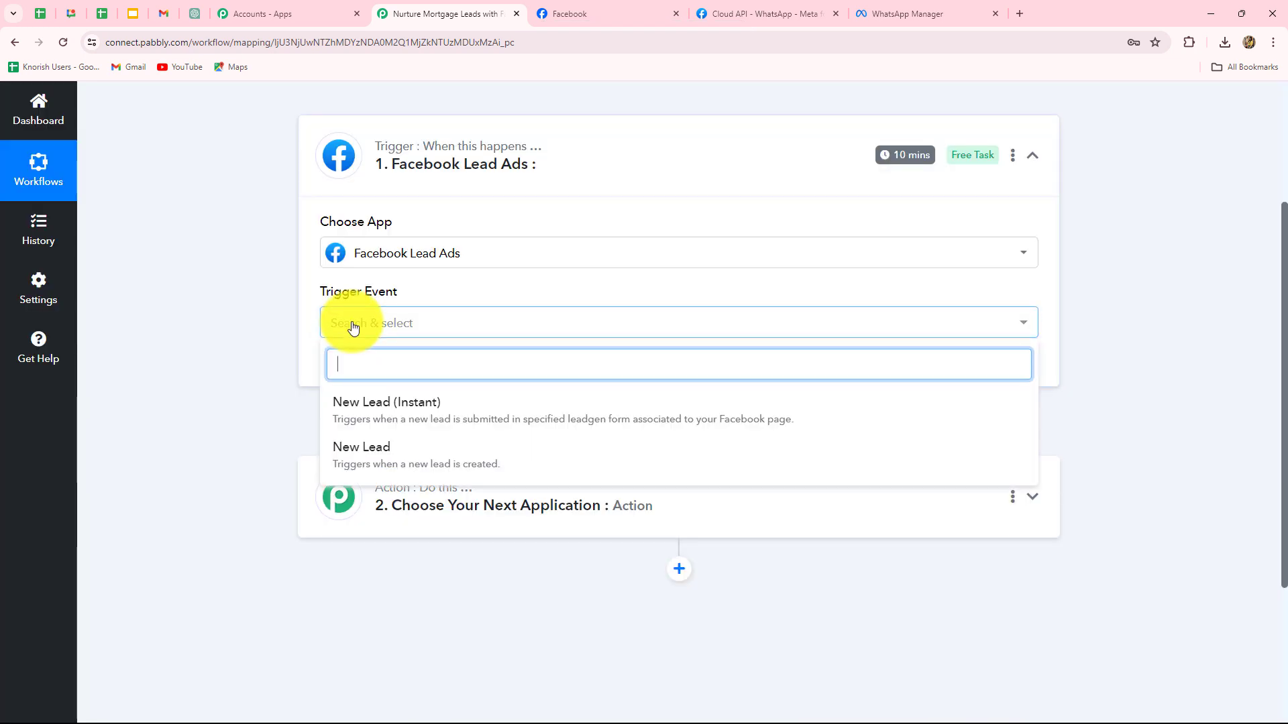
{"action": "left_click", "coordinate": [348, 420]}
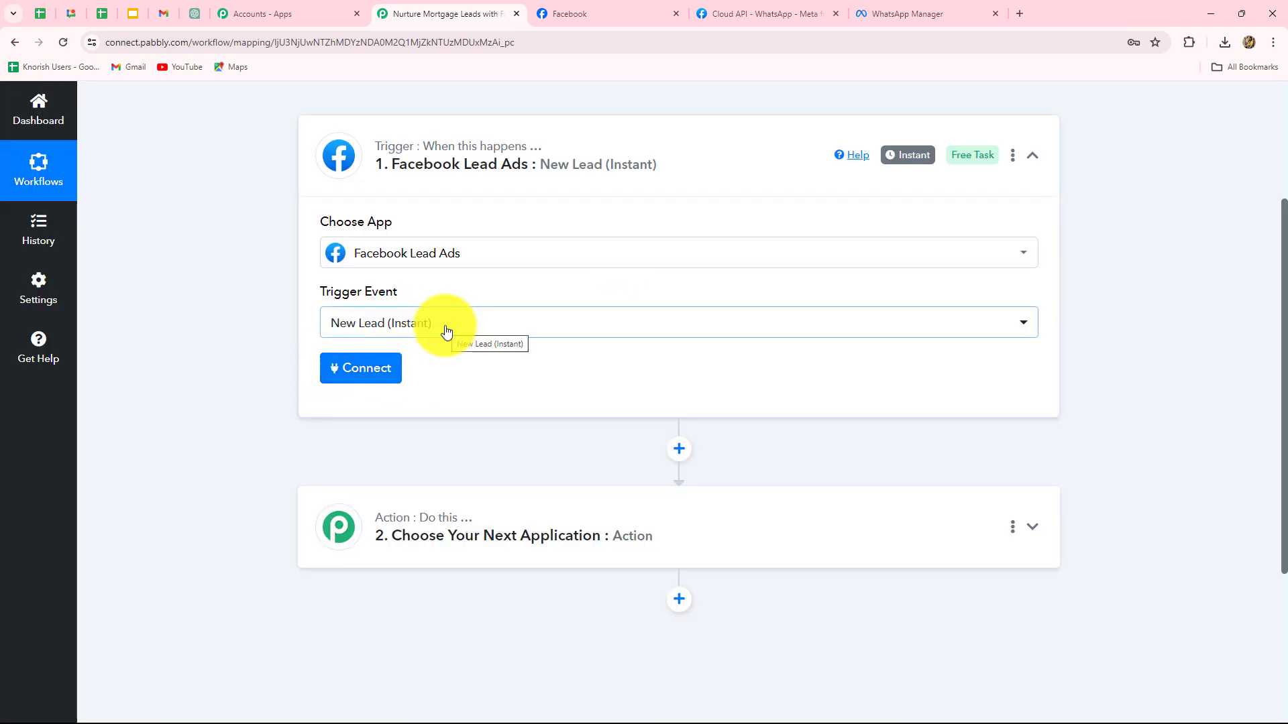
{"action": "mouse_move", "coordinate": [903, 165]}
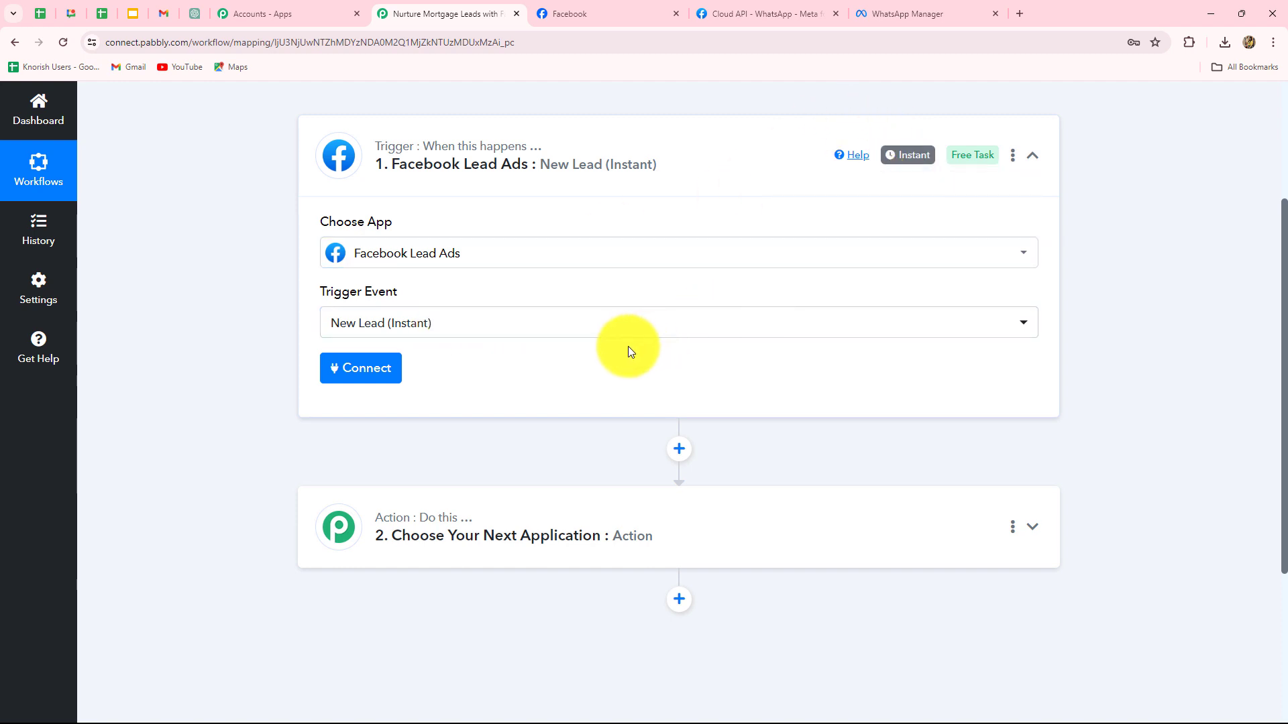
{"action": "left_click", "coordinate": [361, 369]}
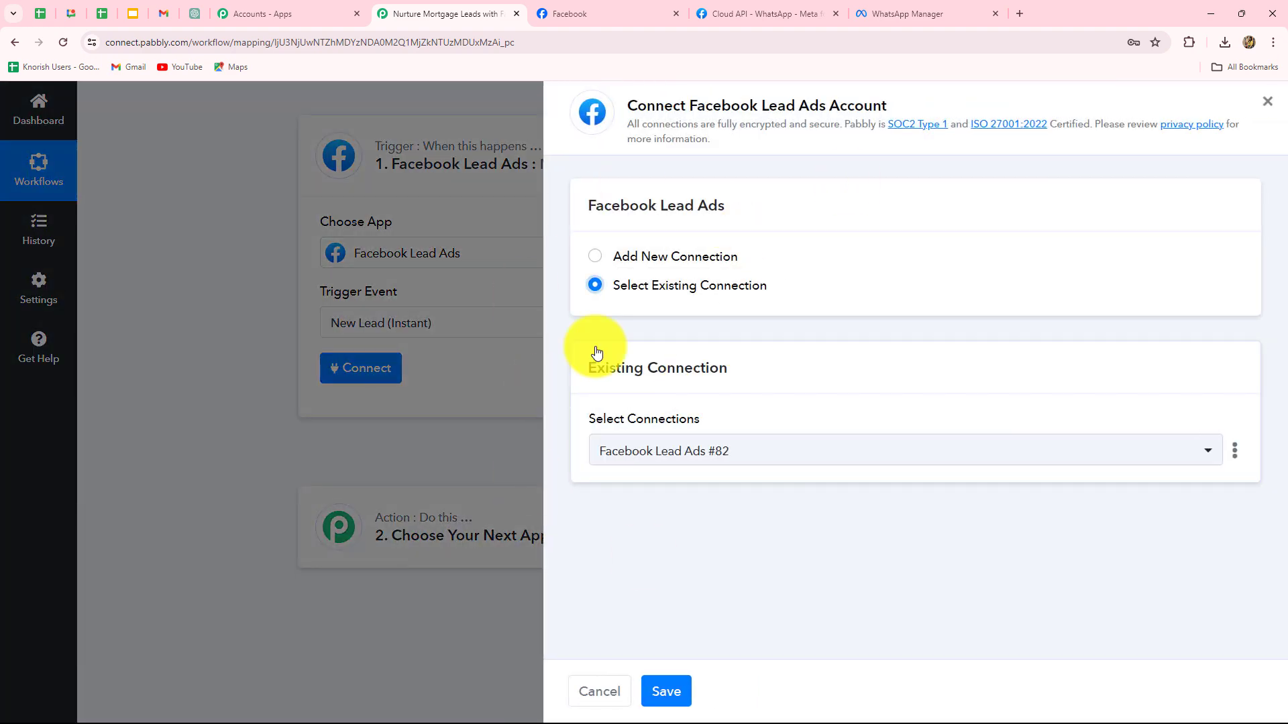
- Add a new Facebook Lead Ads connection and authorize it in the Facebook popup
{"action": "left_click", "coordinate": [596, 258]}
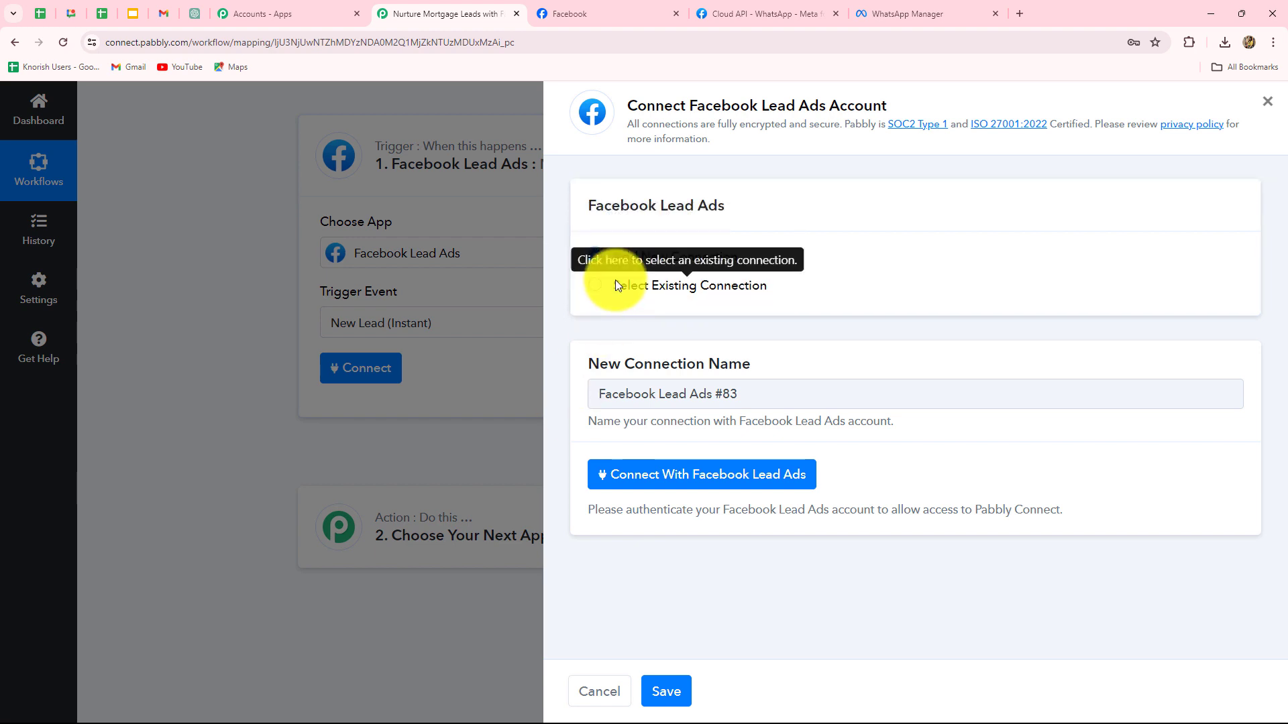
{"action": "left_click", "coordinate": [593, 11]}
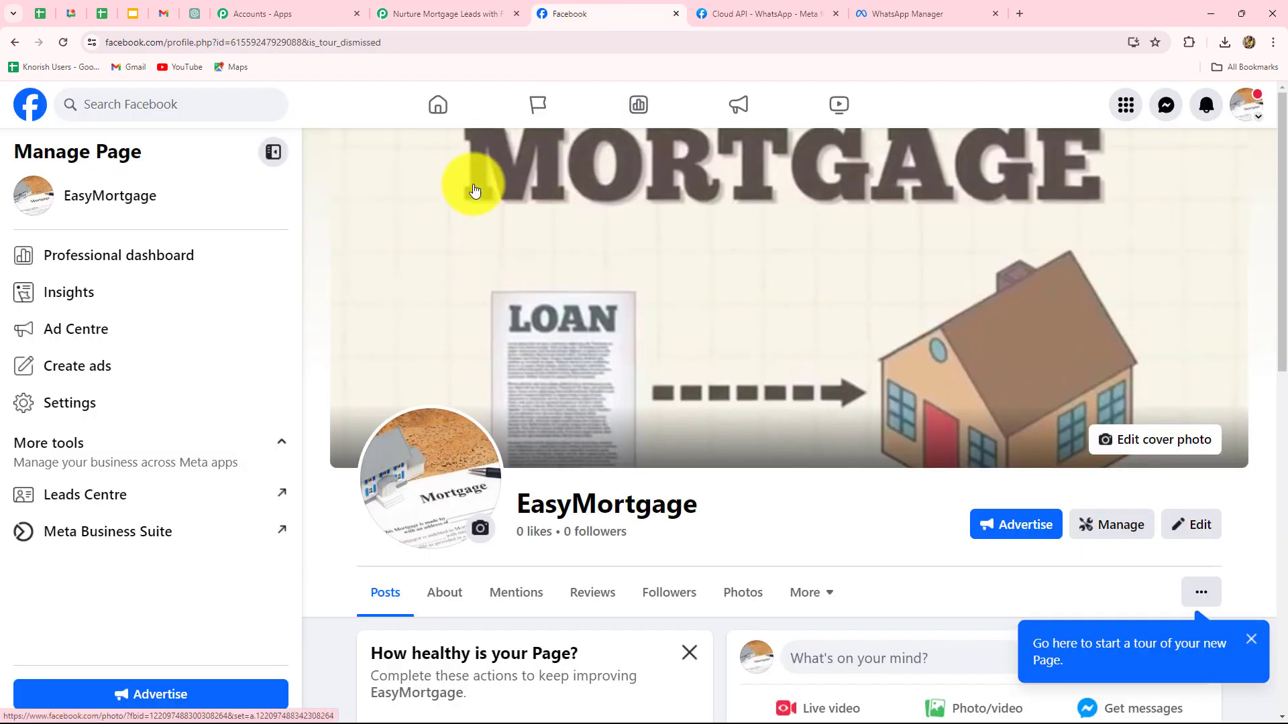
{"action": "left_click", "coordinate": [386, 14]}
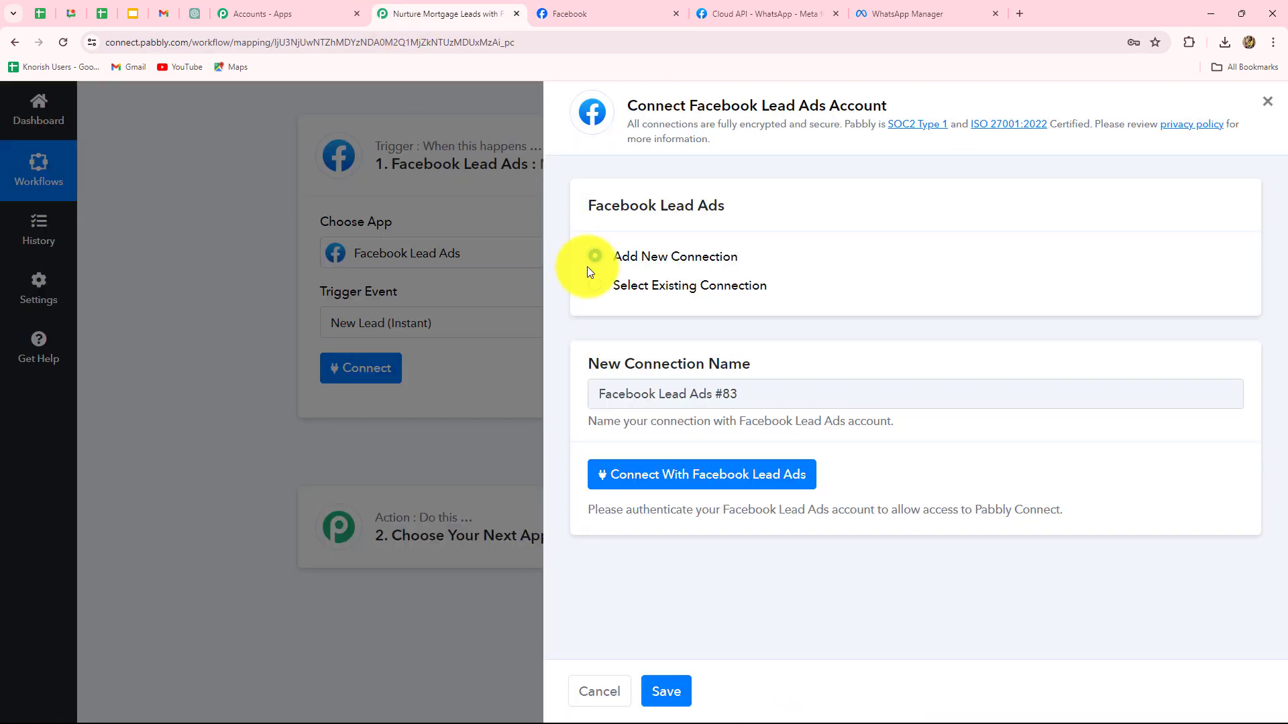
{"action": "left_click", "coordinate": [661, 481]}
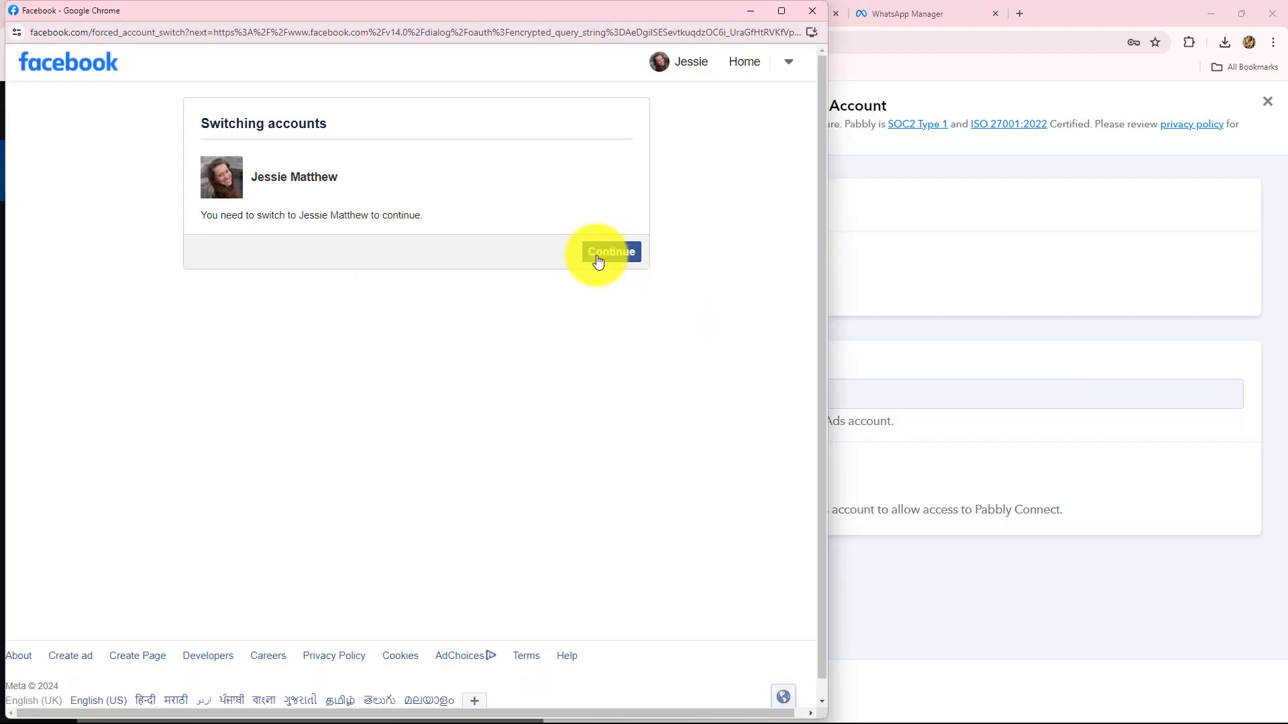
{"action": "left_click", "coordinate": [598, 260]}
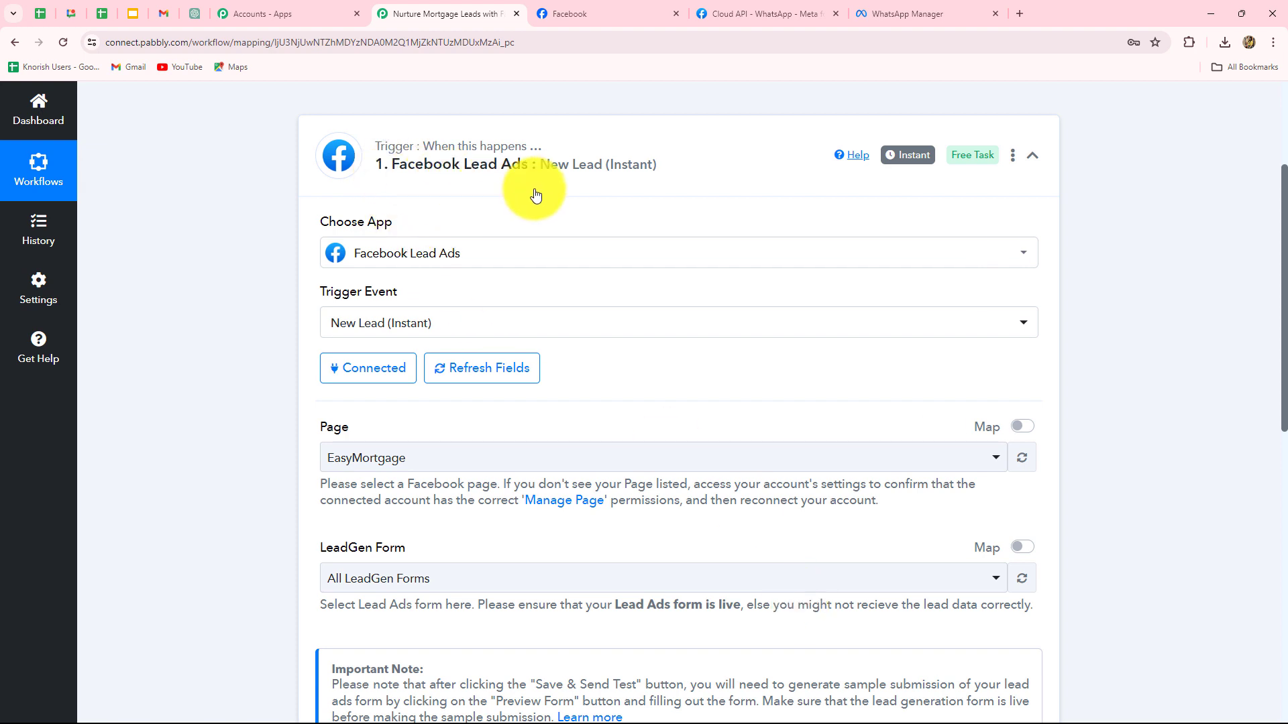
- Select the EasyMortgage page and Lead Contact Form, then save and send a test request
{"action": "scroll", "coordinate": [667, 575], "scroll_direction": "down", "scroll_amount": 3}
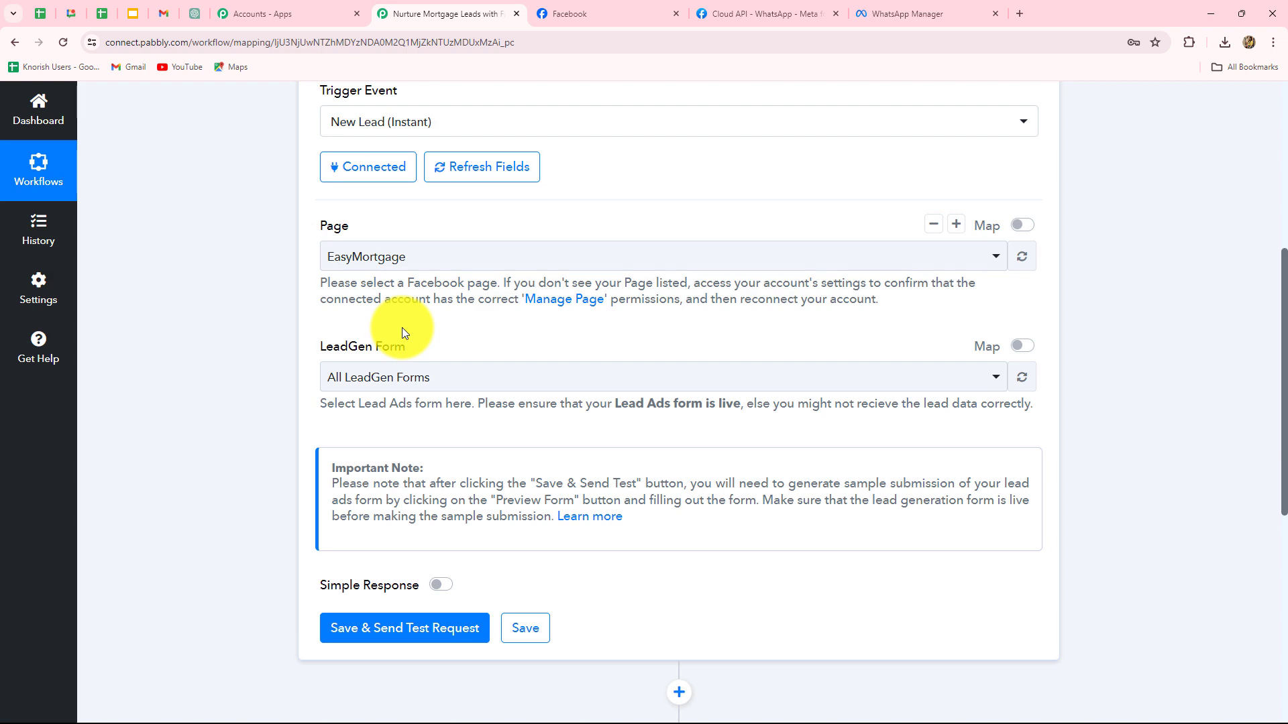
{"action": "left_click", "coordinate": [577, 13]}
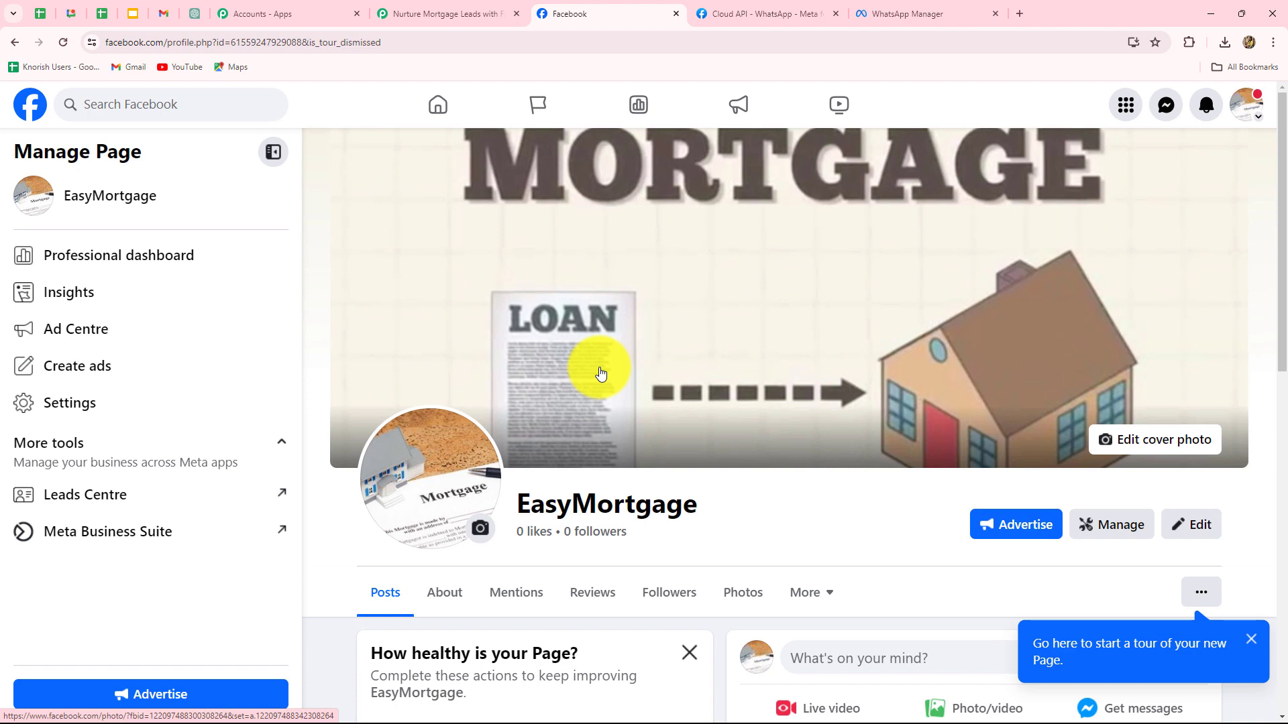
{"action": "left_click", "coordinate": [429, 6]}
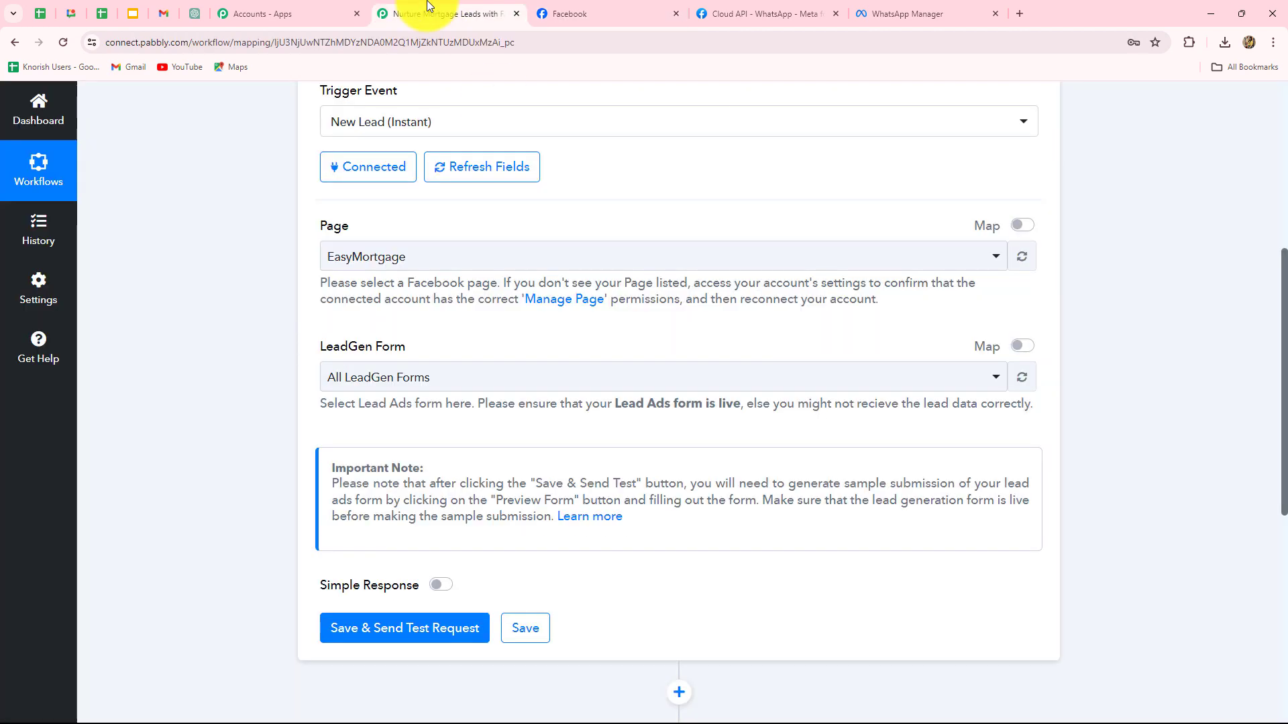
{"action": "left_click", "coordinate": [430, 264]}
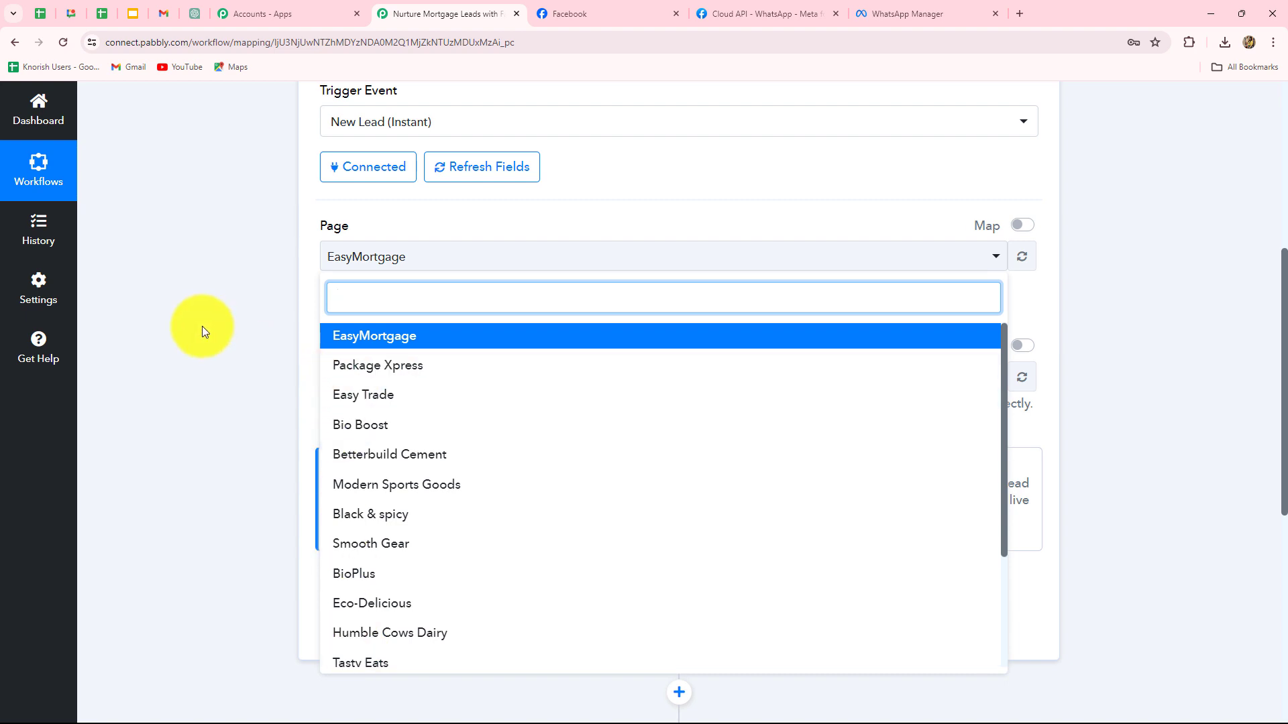
{"action": "left_click", "coordinate": [202, 326]}
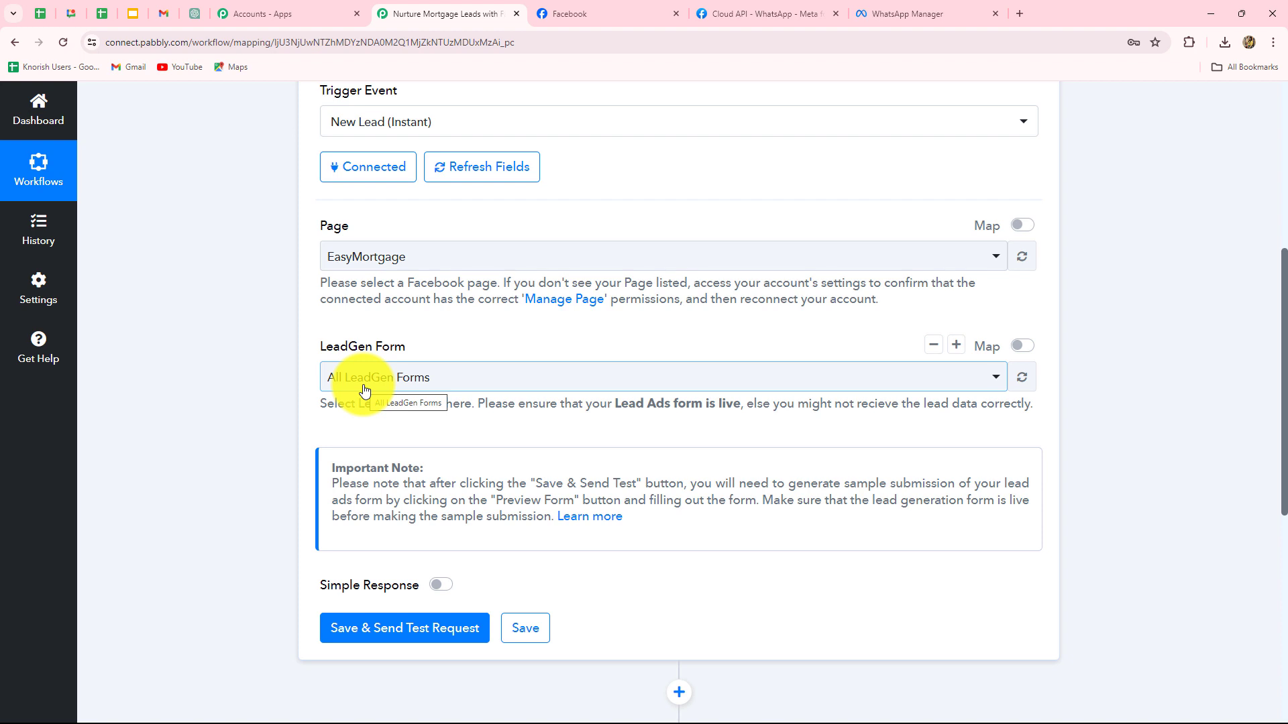
{"action": "left_click", "coordinate": [422, 369]}
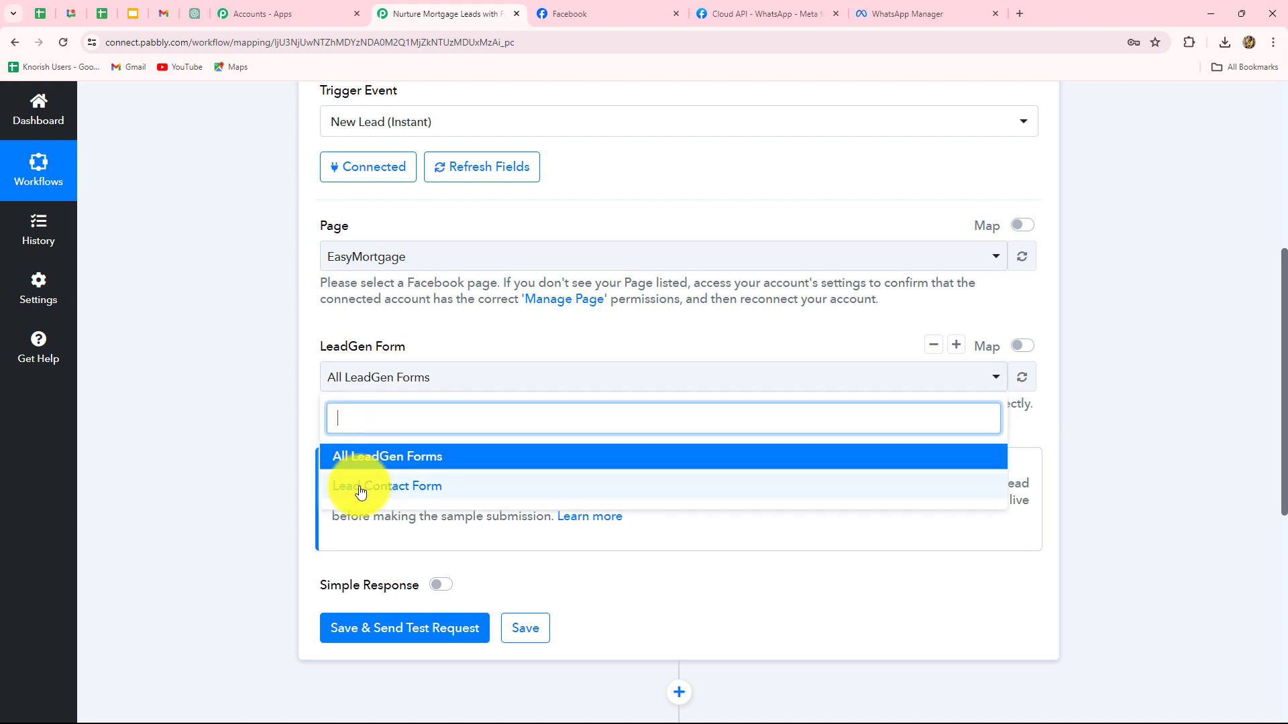
{"action": "left_click", "coordinate": [360, 488]}
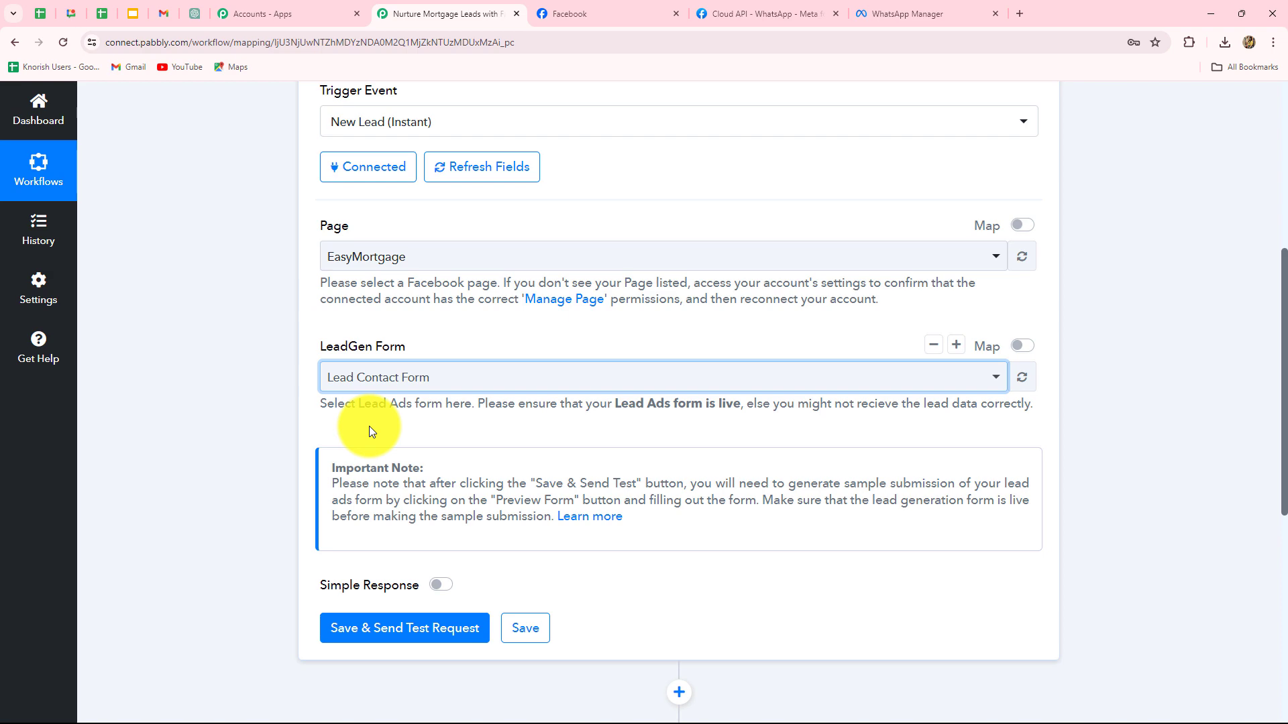
{"action": "left_click", "coordinate": [409, 628]}
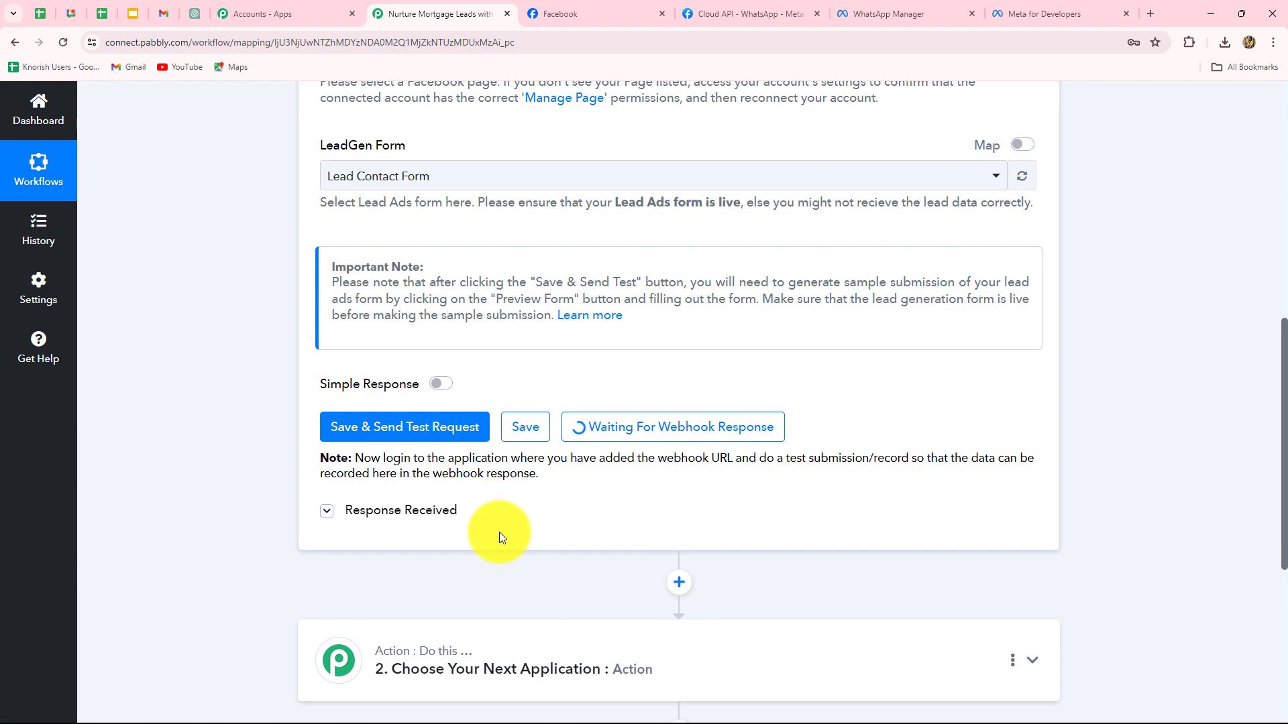
- Scroll the trigger step to check its Waiting For Webhook Response status
{"action": "scroll", "coordinate": [499, 533], "scroll_direction": "up", "scroll_amount": 2}
{"action": "scroll", "coordinate": [499, 533], "scroll_direction": "up", "scroll_amount": 1}
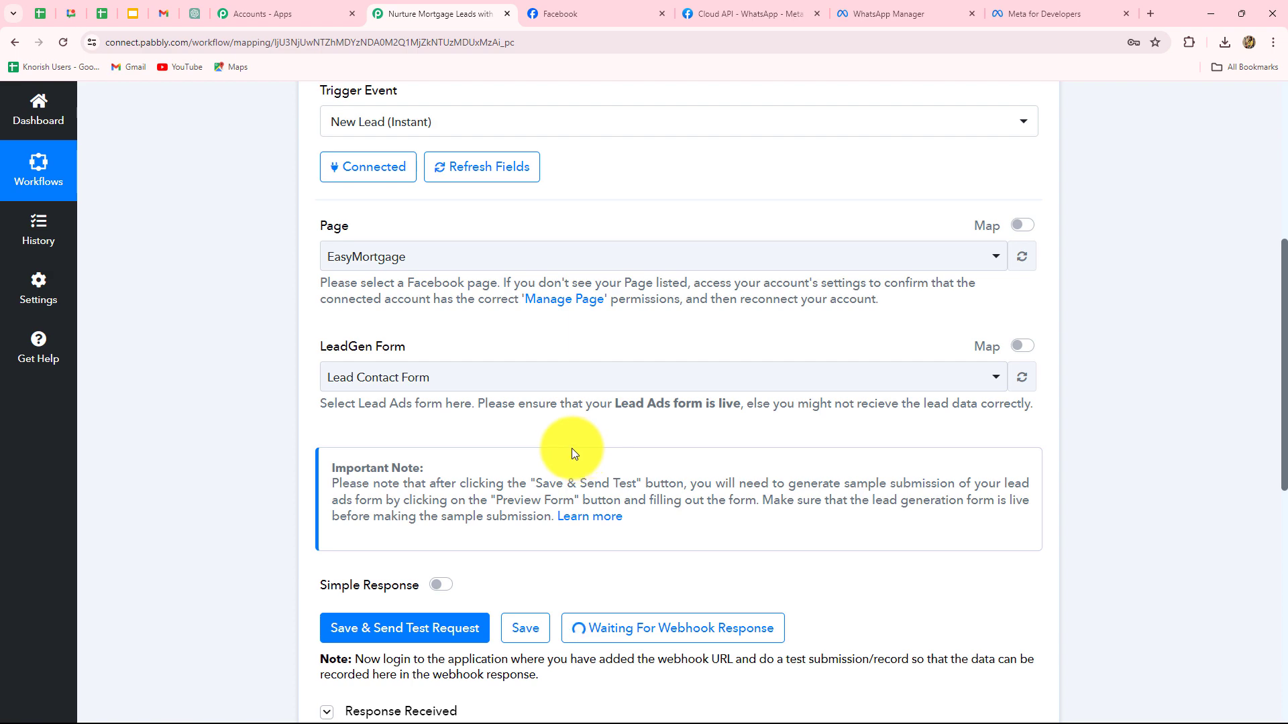
{"action": "scroll", "coordinate": [557, 469], "scroll_direction": "down", "scroll_amount": 2}
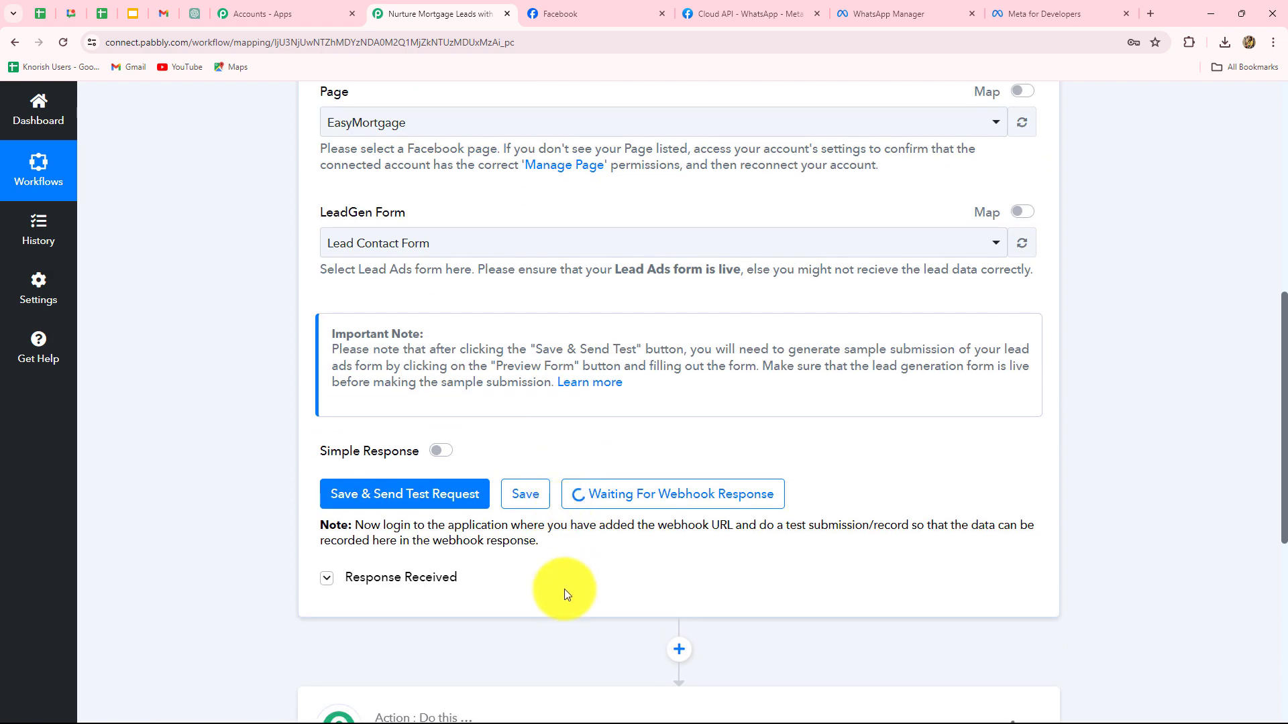
- Go to the Meta for Developers Tools page and launch the Lead Ads RTU Debug Tool
{"action": "left_click", "coordinate": [1043, 13]}
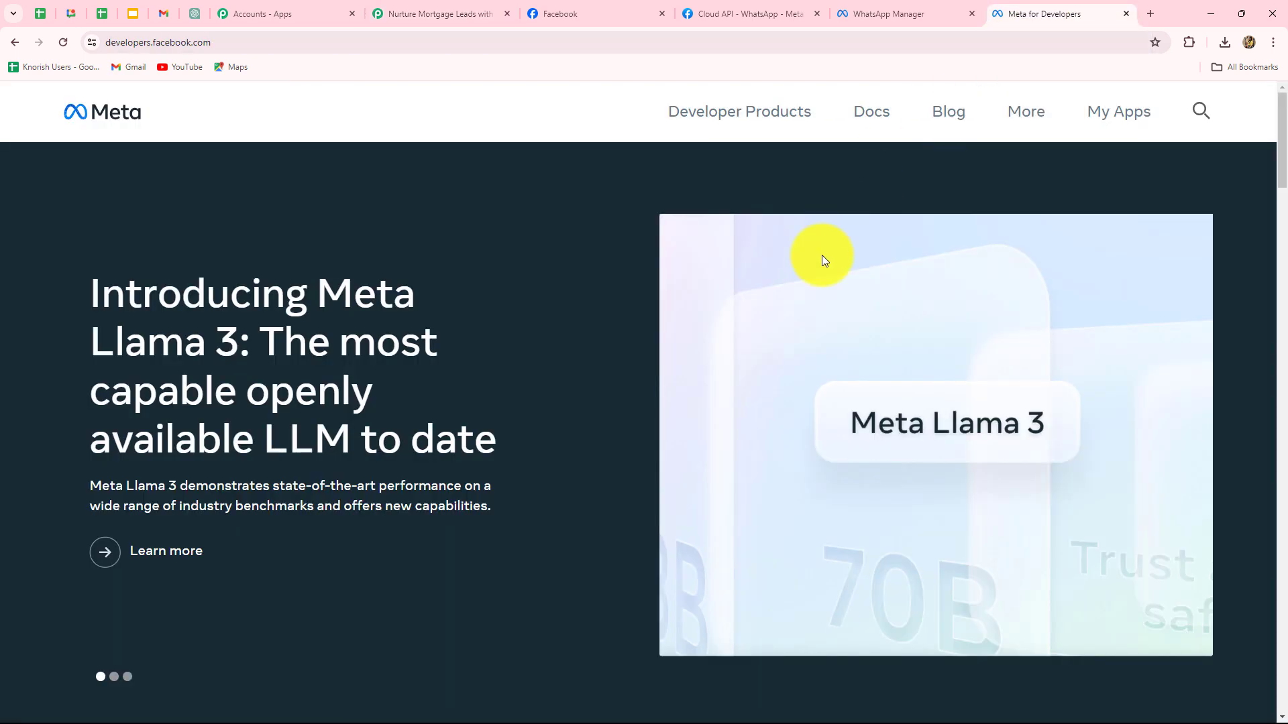
{"action": "left_click", "coordinate": [1021, 112]}
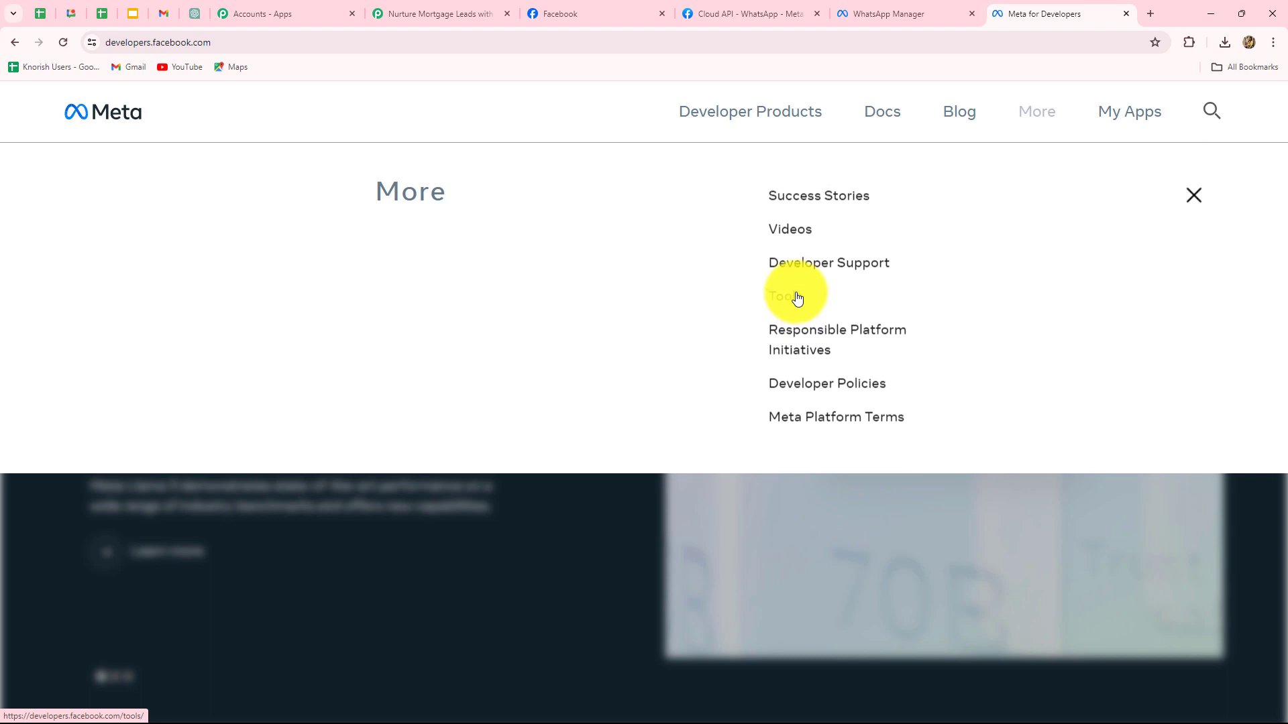
{"action": "left_click", "coordinate": [795, 296]}
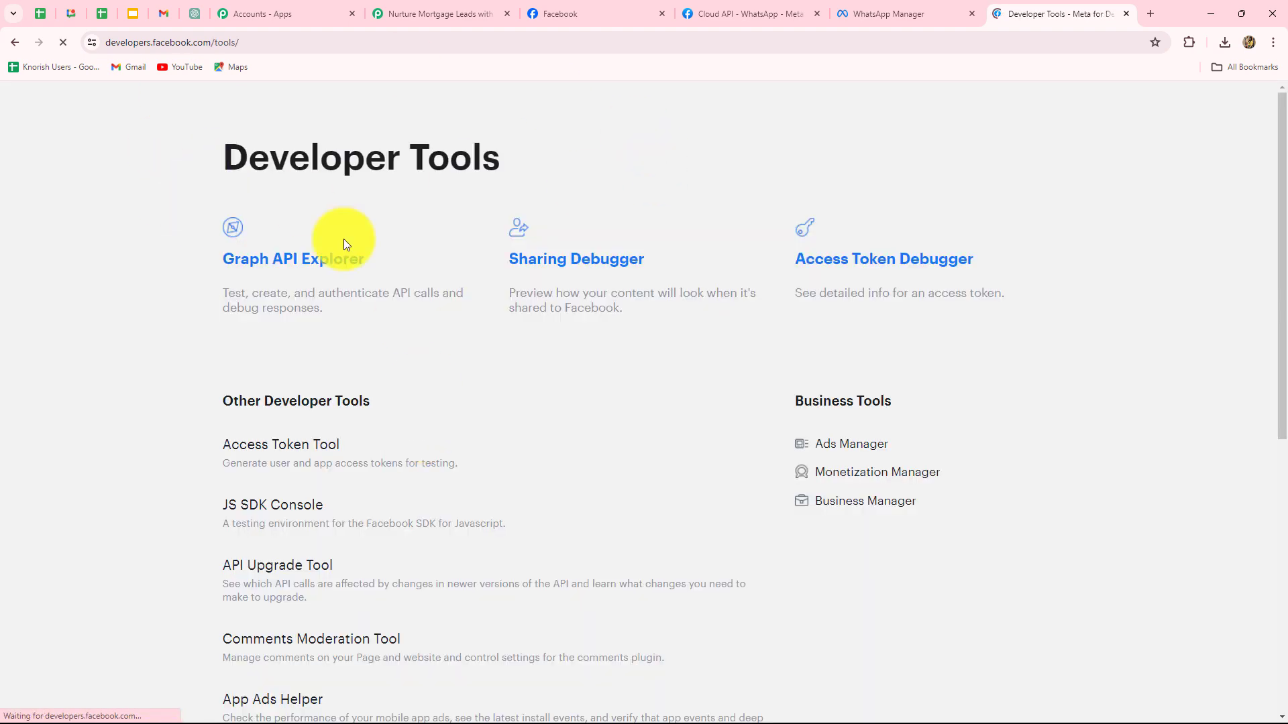
{"action": "scroll", "coordinate": [454, 345], "scroll_direction": "down", "scroll_amount": 5}
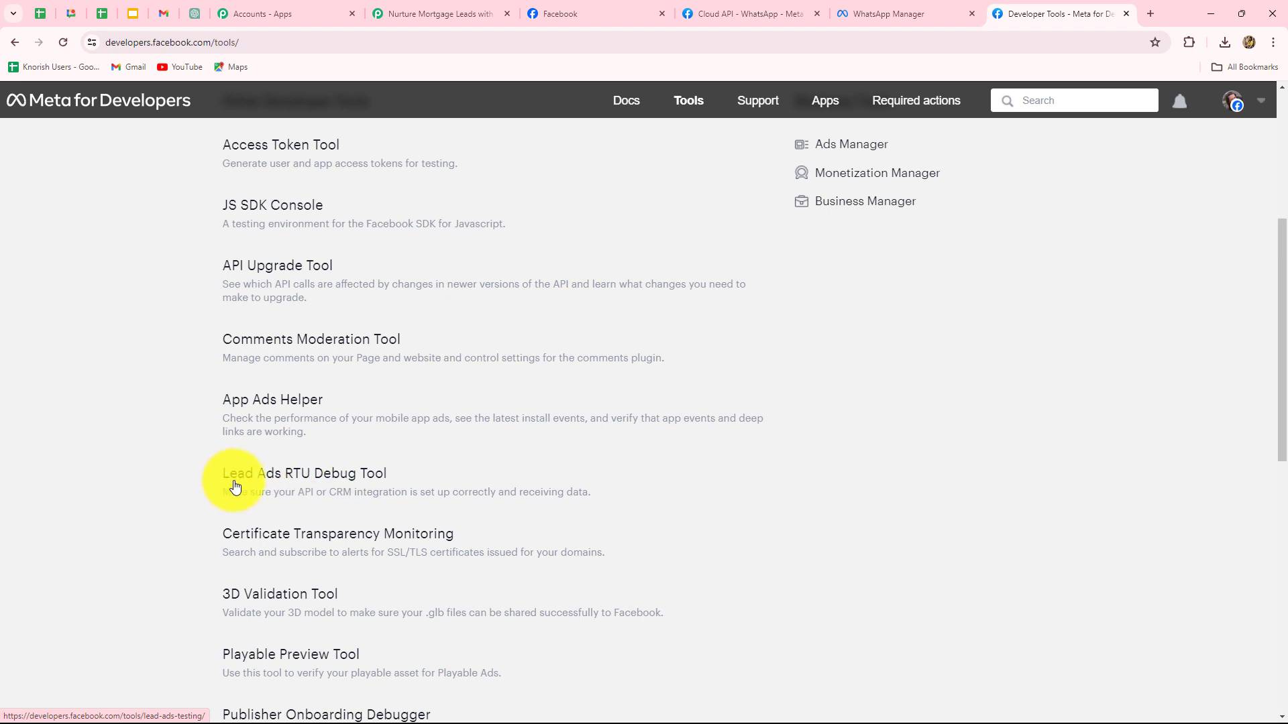
{"action": "left_click", "coordinate": [363, 482]}
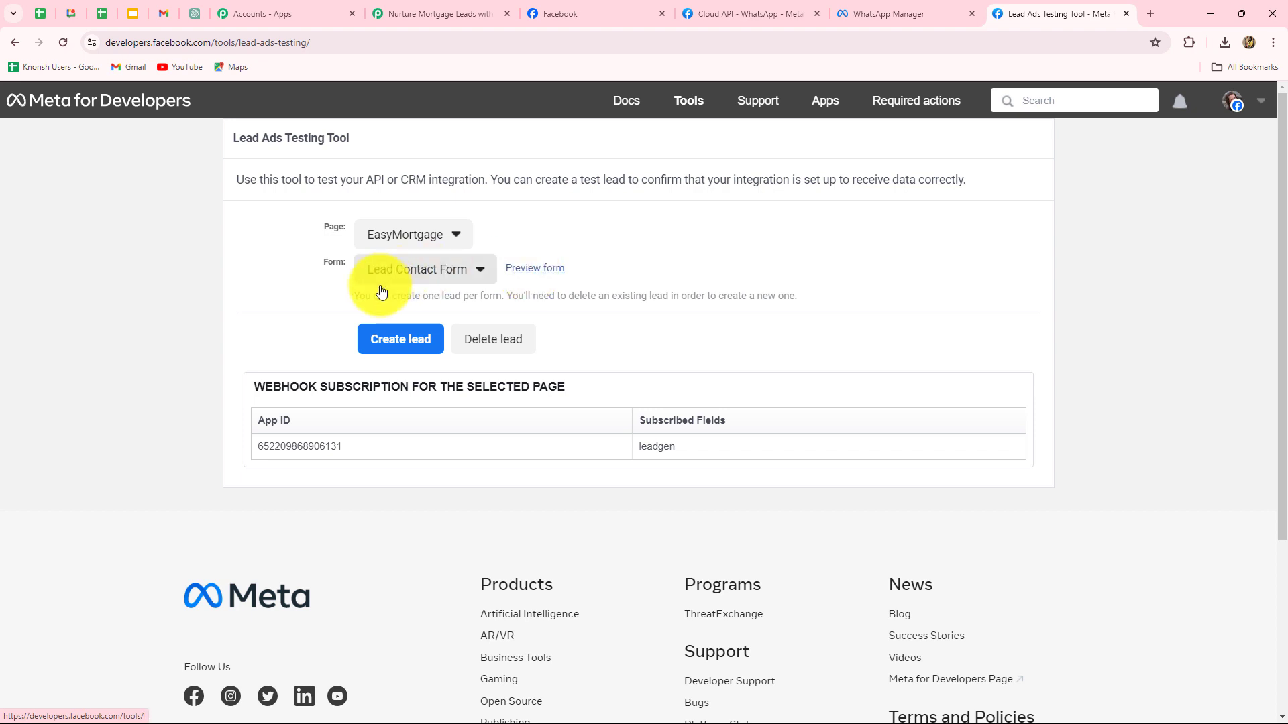
- Preview the EasyMortgage Lead Contact Form, showing its Email and Full name fields
{"action": "left_click", "coordinate": [516, 271]}
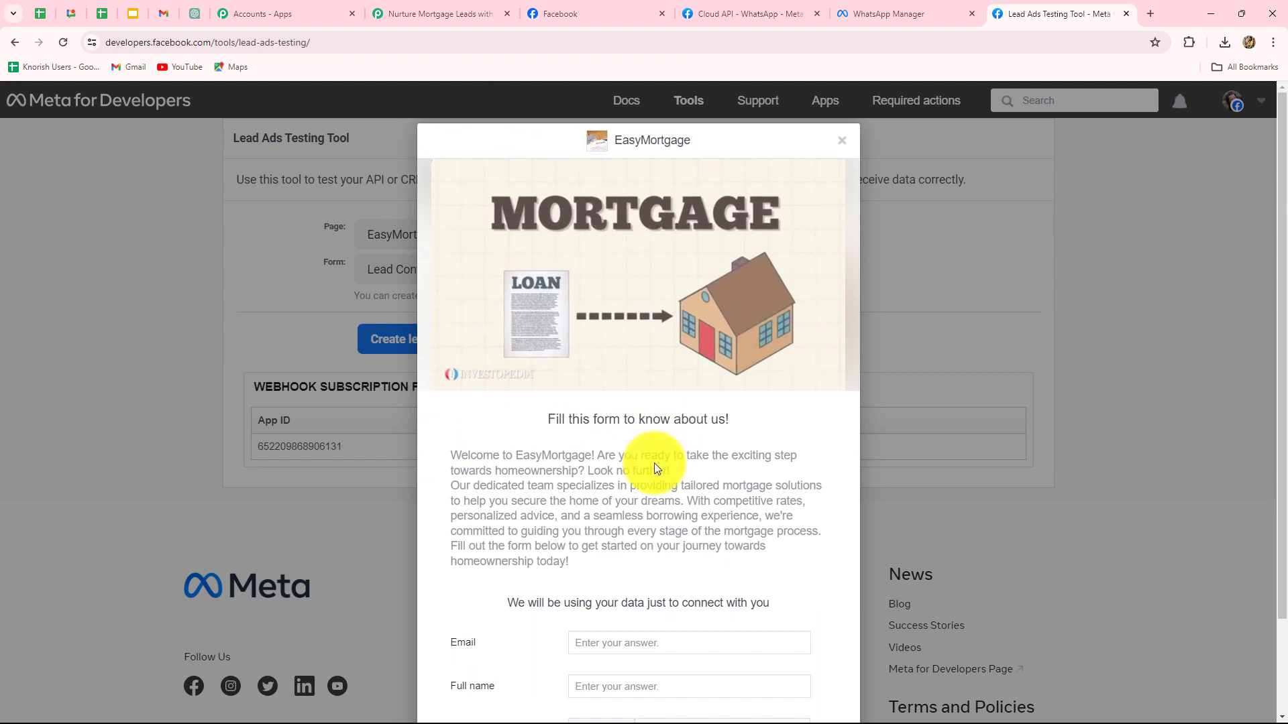
- Fill the lead form preview with the test lead's email address, full name and phone number
{"action": "scroll", "coordinate": [647, 466], "scroll_direction": "down", "scroll_amount": 2}
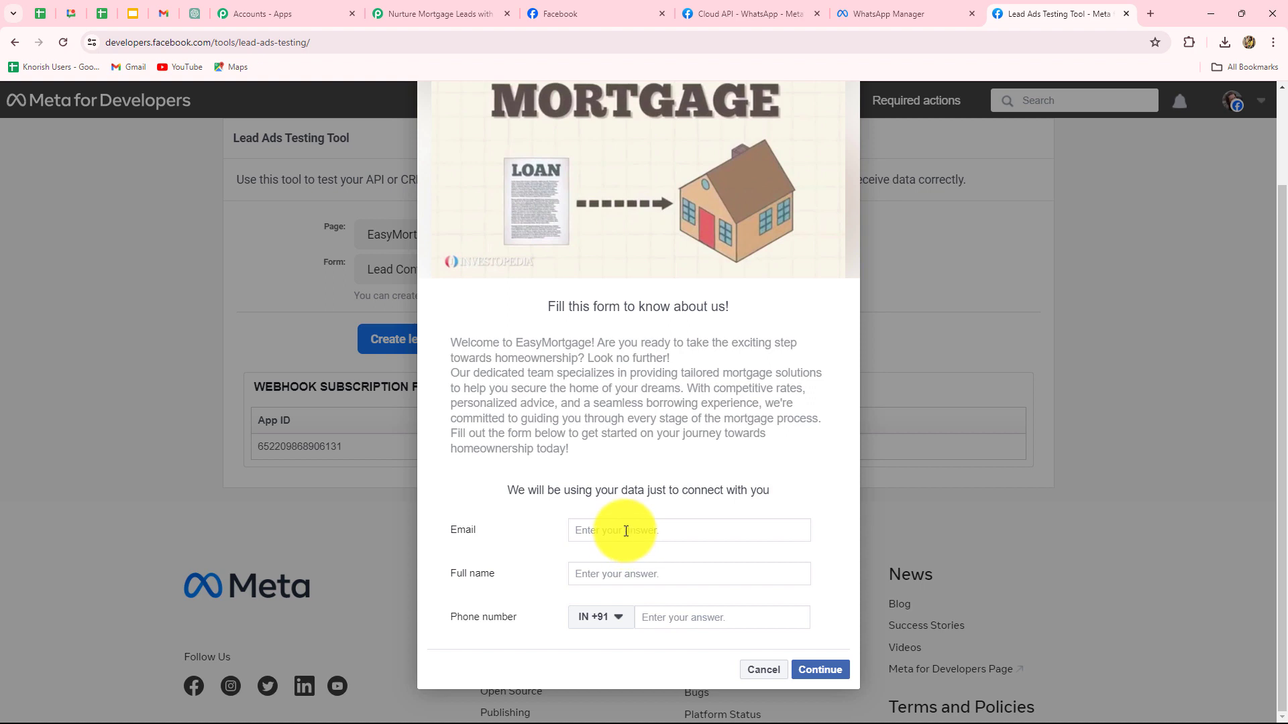
{"action": "left_click", "coordinate": [626, 532]}
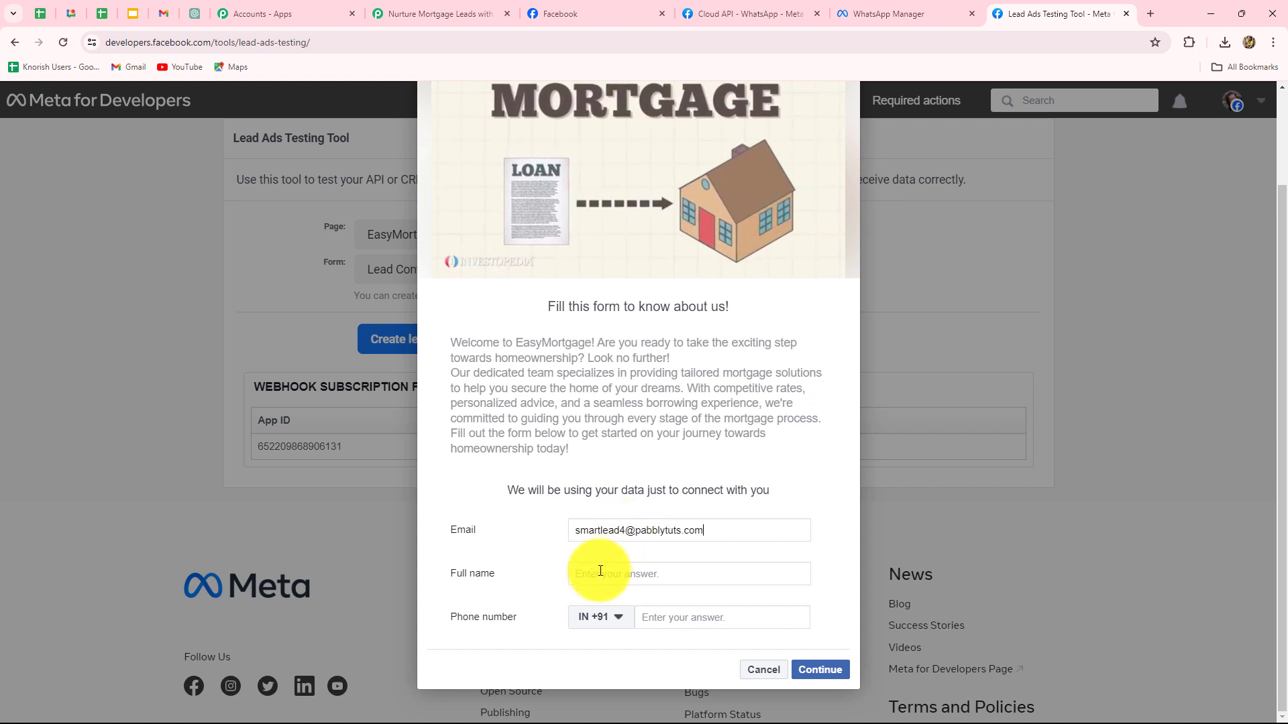
{"action": "left_click", "coordinate": [601, 572]}
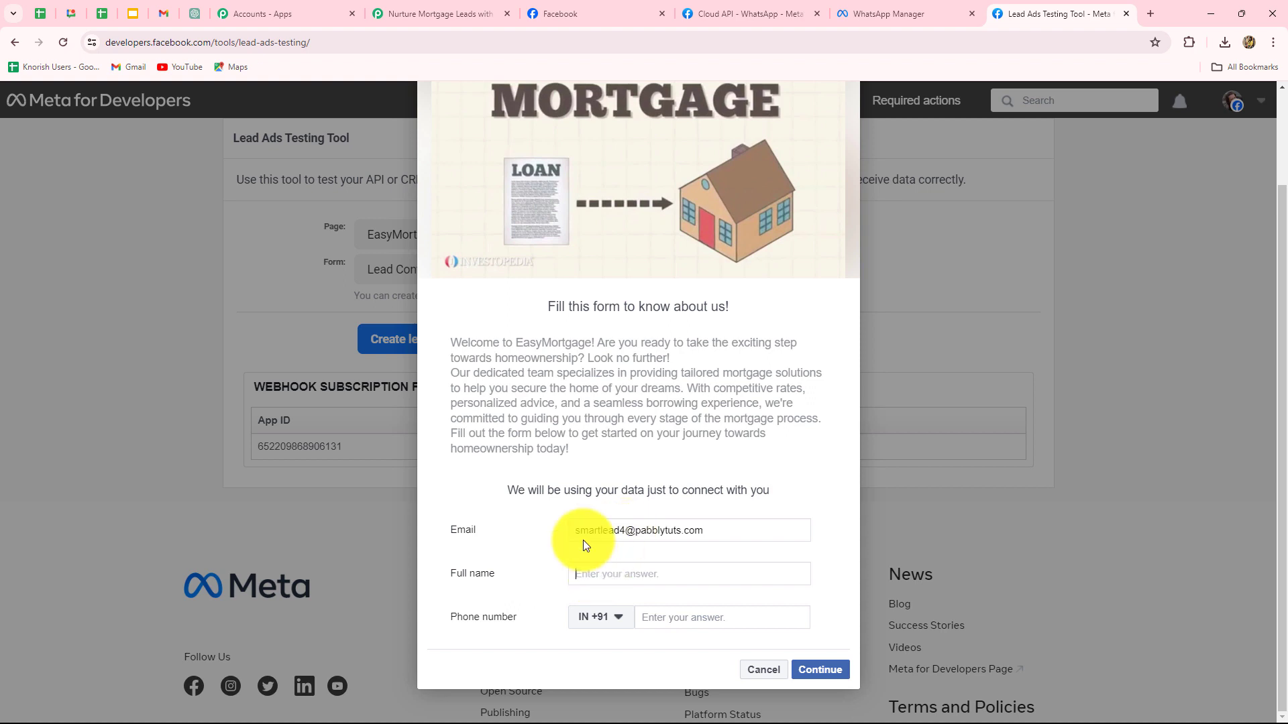
{"action": "key", "text": "Caps_Lock"}
{"action": "type", "text": "S"}
{"action": "key", "text": "Caps_Lock"}
{"action": "type", "text": "mart"}
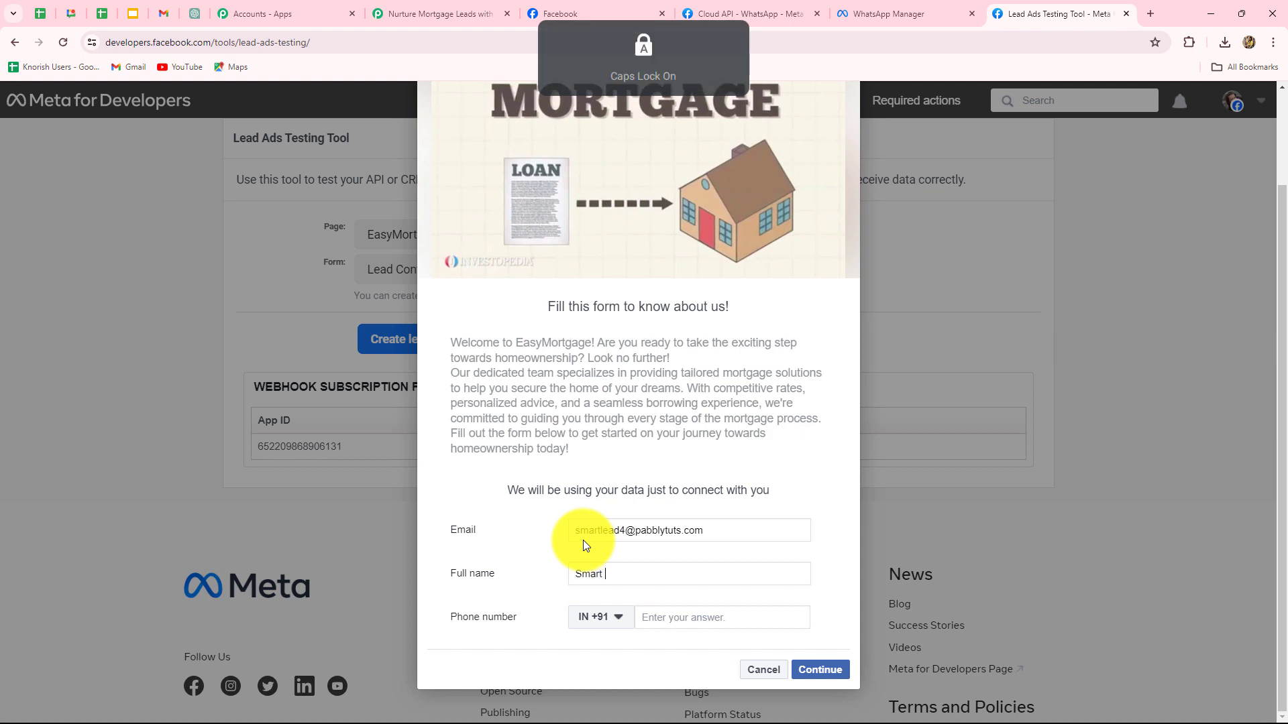
{"action": "type", "text": " Lead"}
{"action": "left_click", "coordinate": [665, 620]}
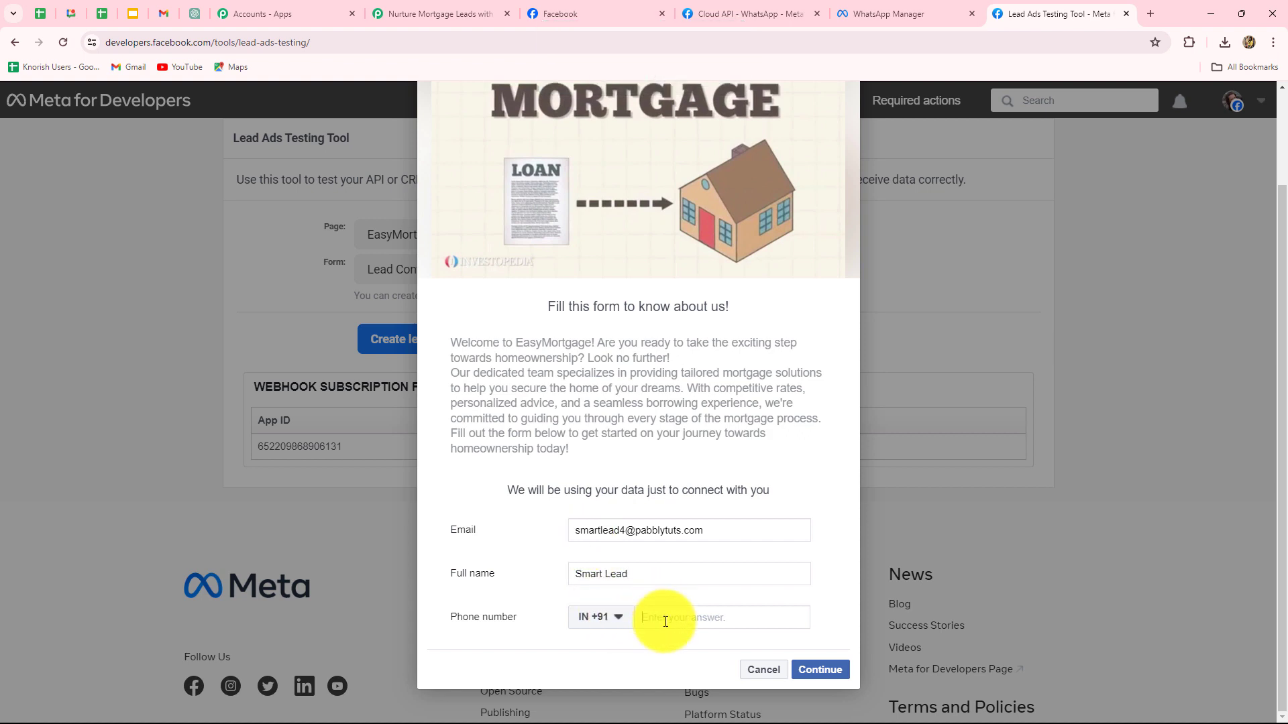
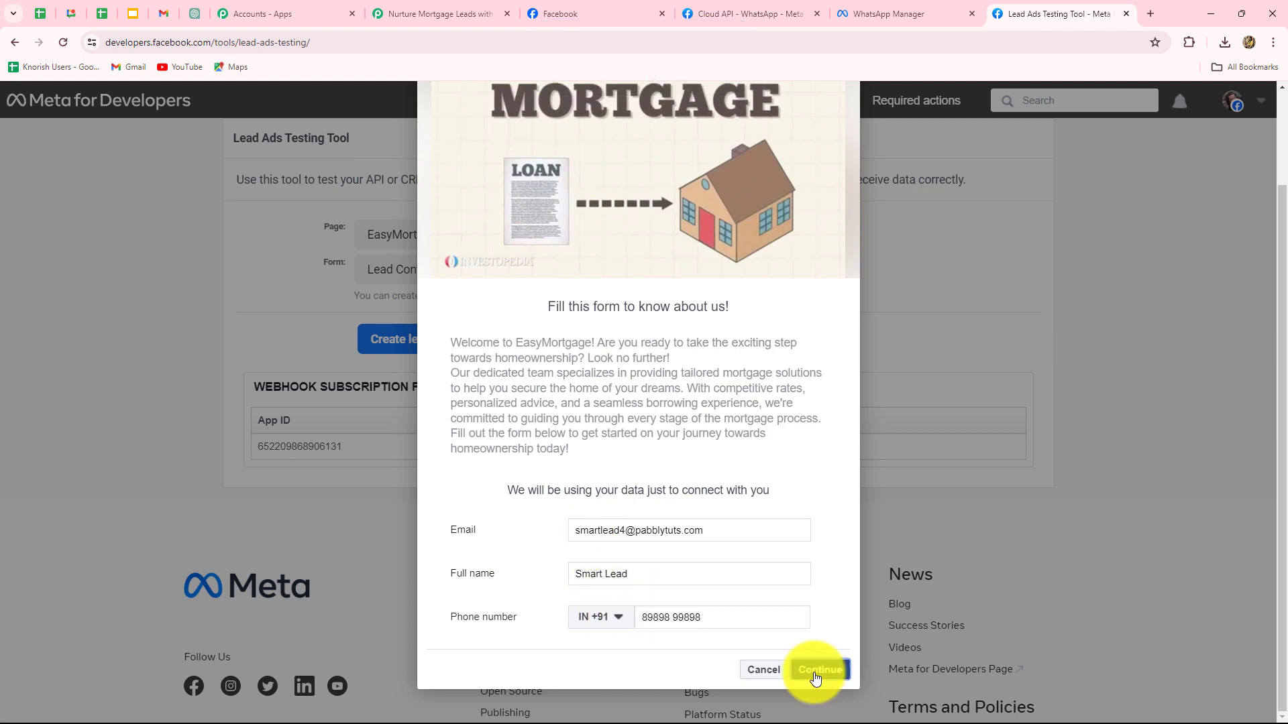
- Continue past the terms page, submit the test lead, and return to the Pabbly workflow
{"action": "left_click", "coordinate": [816, 671]}
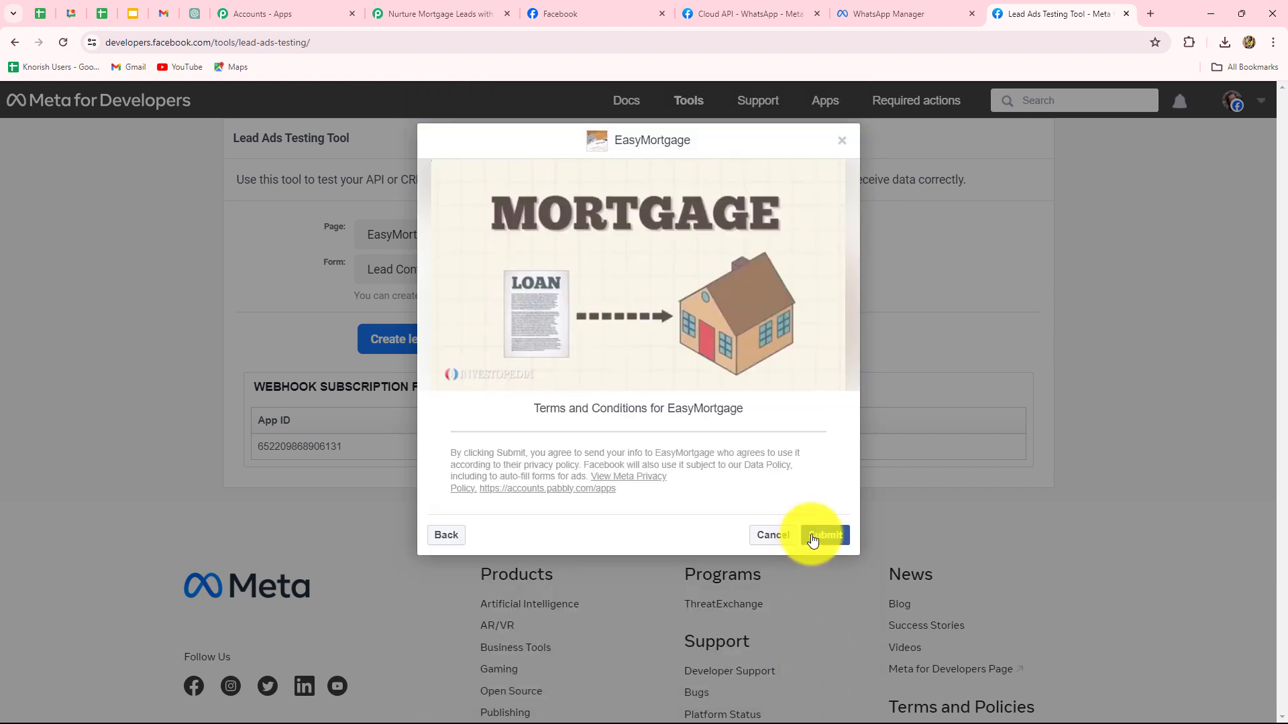
{"action": "left_click", "coordinate": [813, 537]}
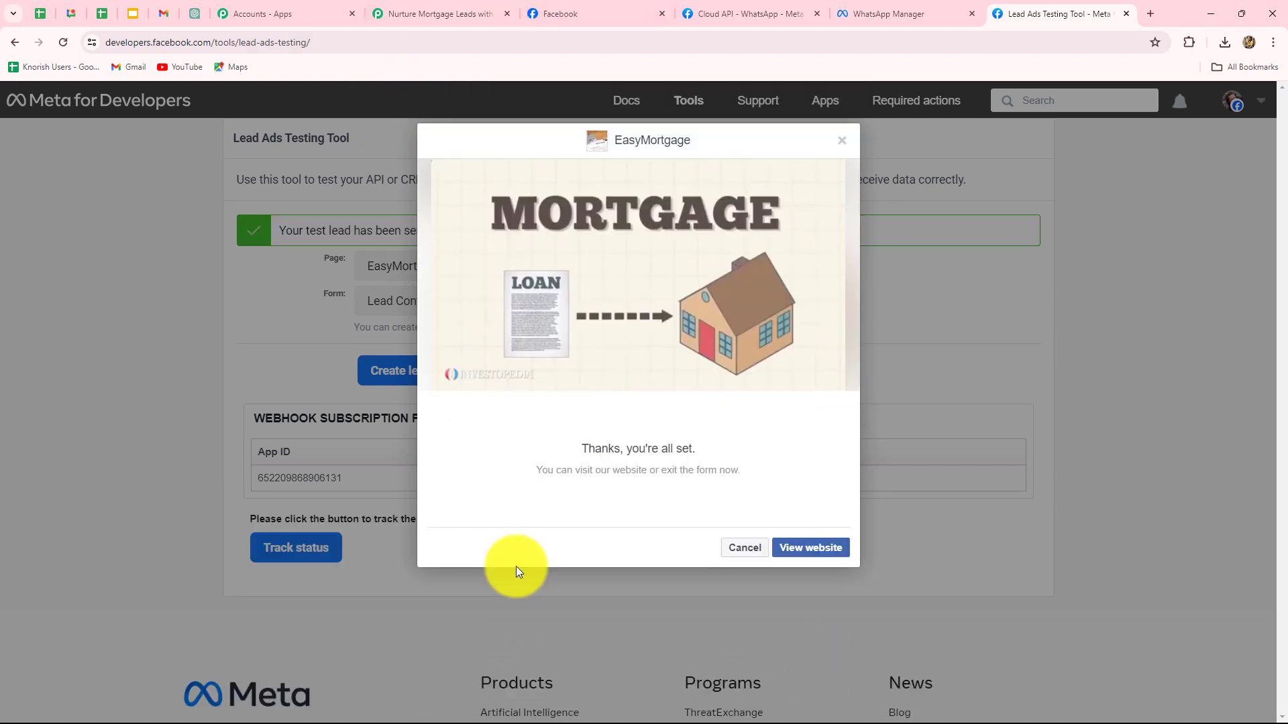
{"action": "left_click", "coordinate": [403, 13]}
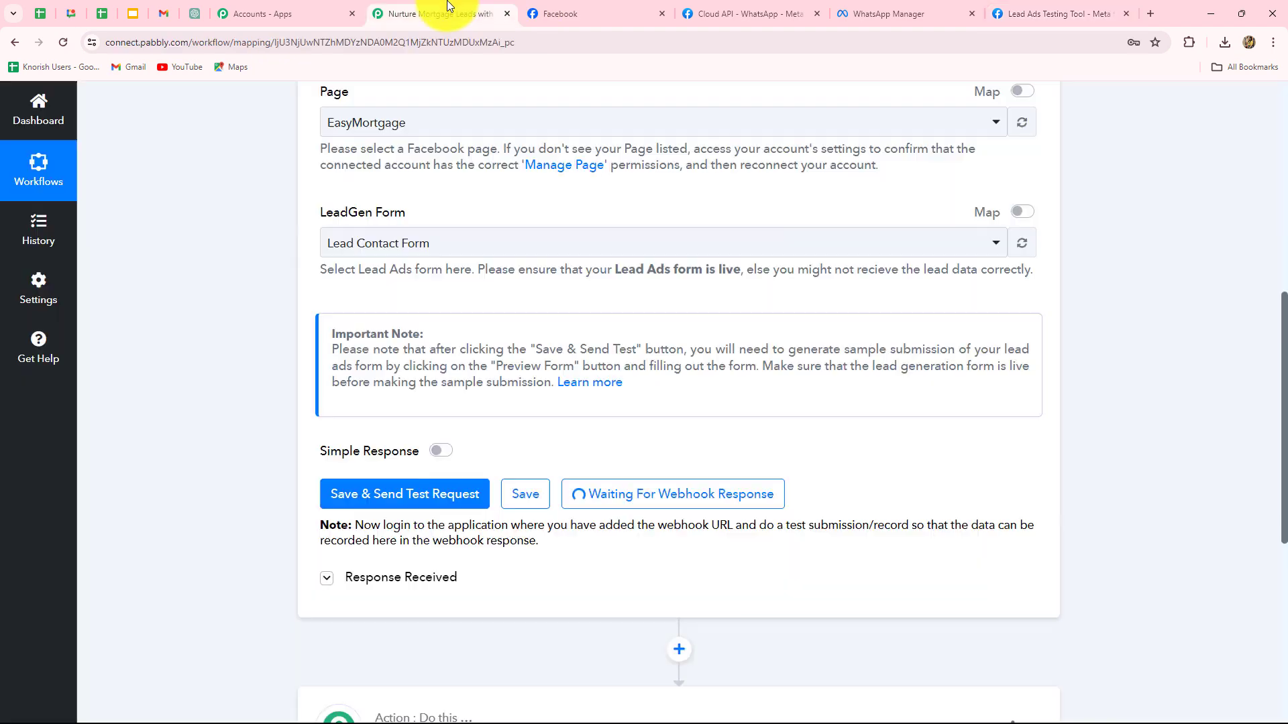
{"action": "scroll", "coordinate": [654, 365], "scroll_direction": "down", "scroll_amount": 2}
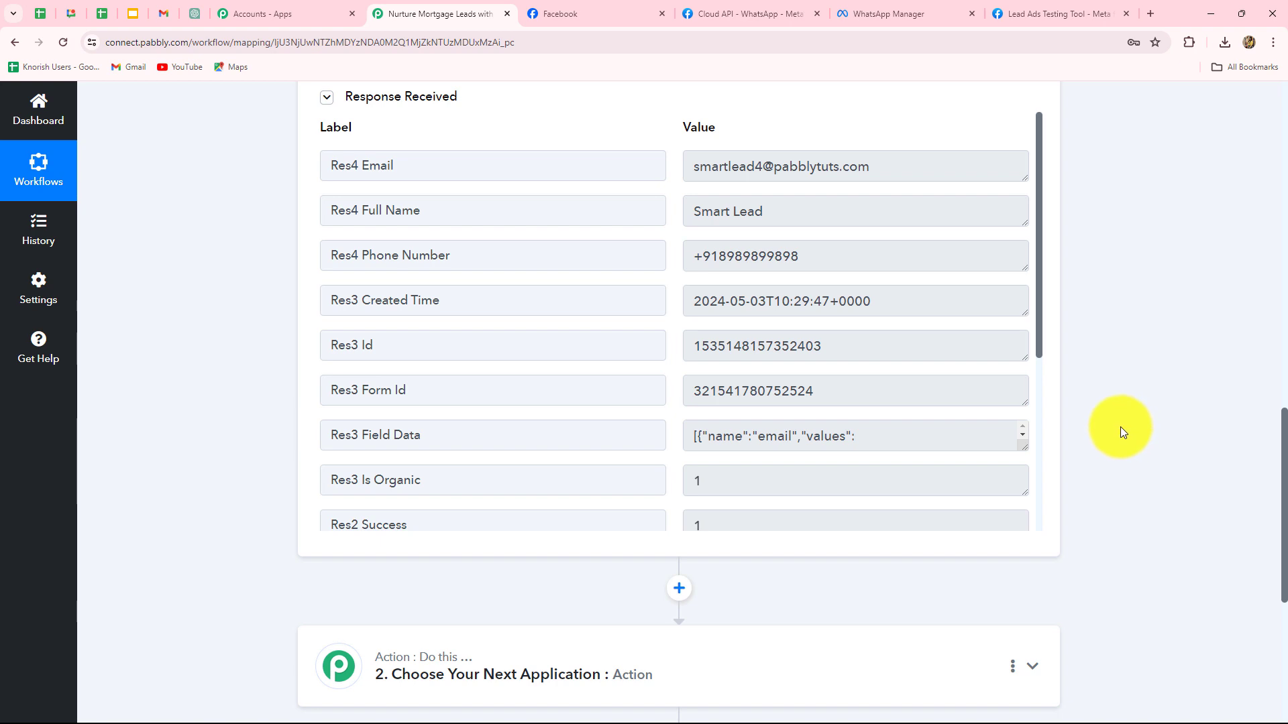
{"action": "triple_click", "coordinate": [716, 166]}
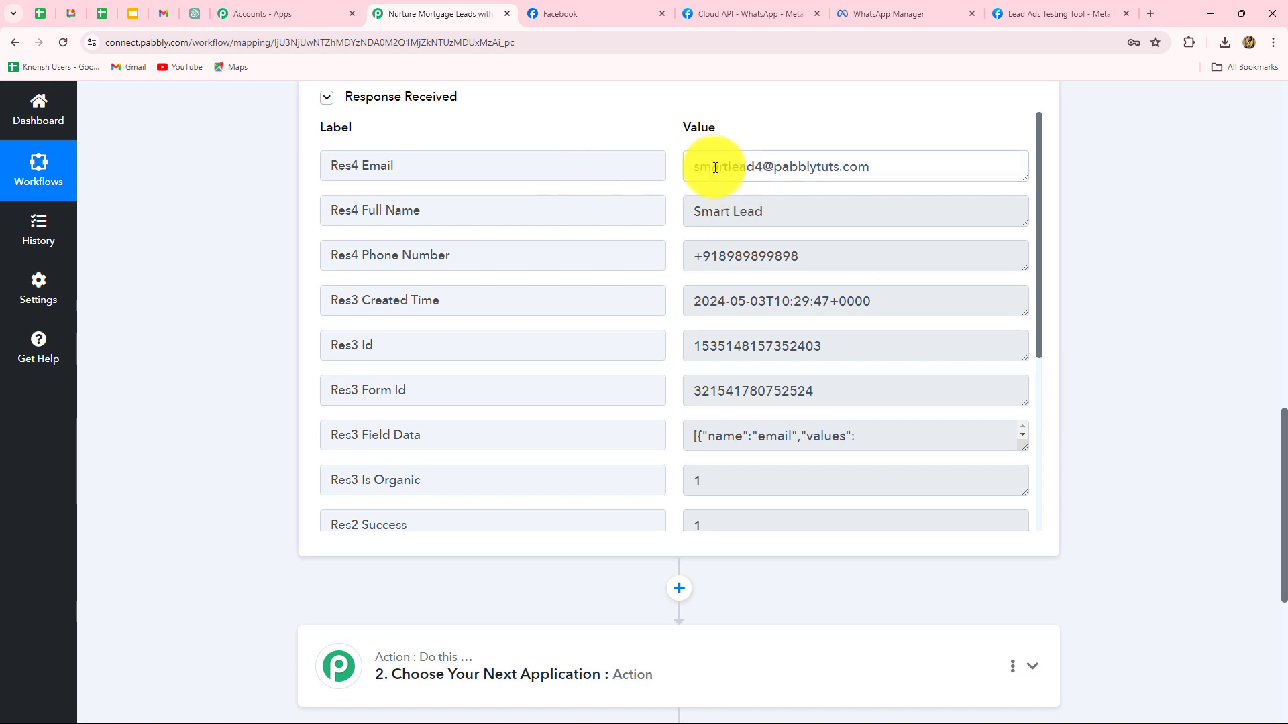
{"action": "triple_click", "coordinate": [829, 213]}
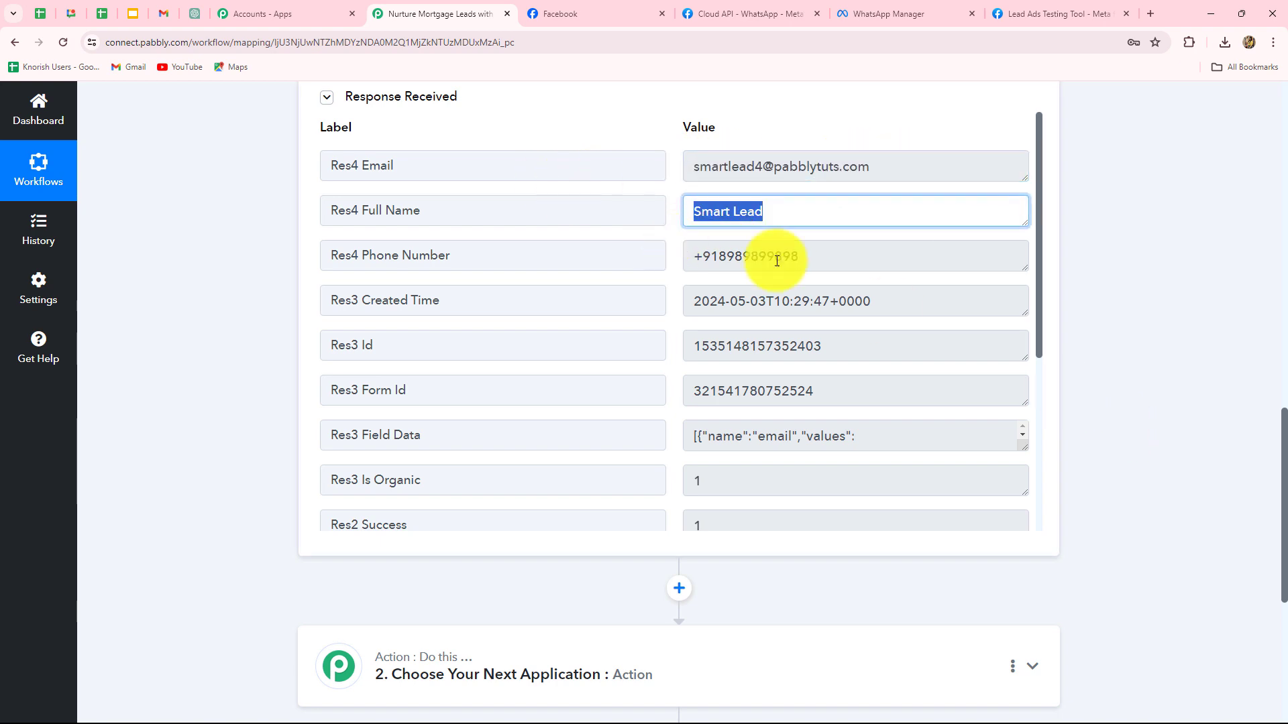
{"action": "triple_click", "coordinate": [849, 266]}
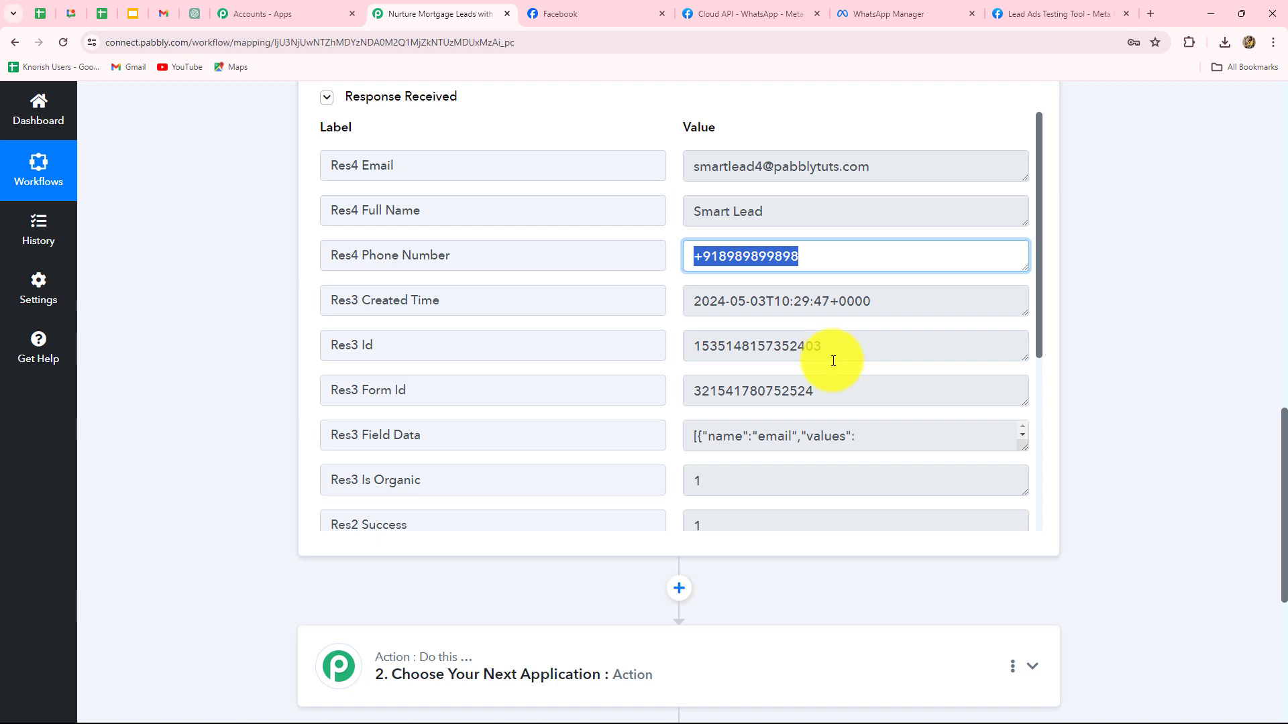
{"action": "scroll", "coordinate": [1213, 353], "scroll_direction": "down", "scroll_amount": 3}
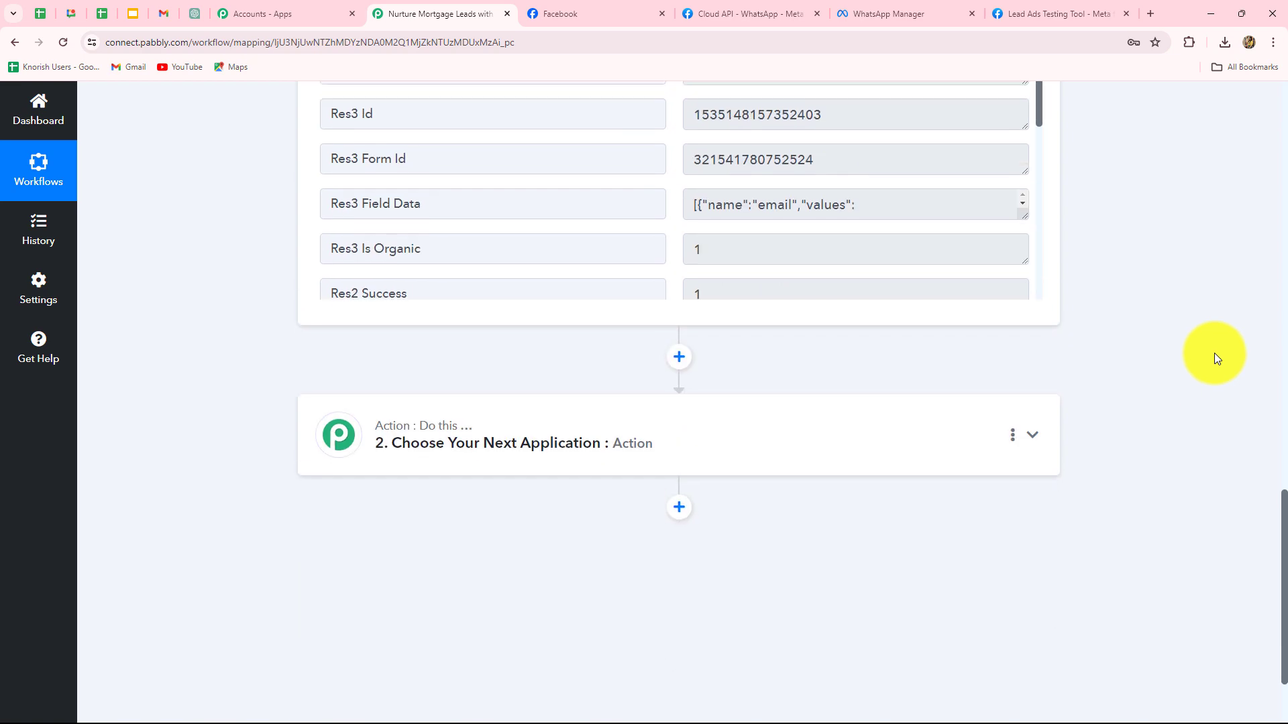
{"action": "scroll", "coordinate": [1214, 353], "scroll_direction": "up", "scroll_amount": 5}
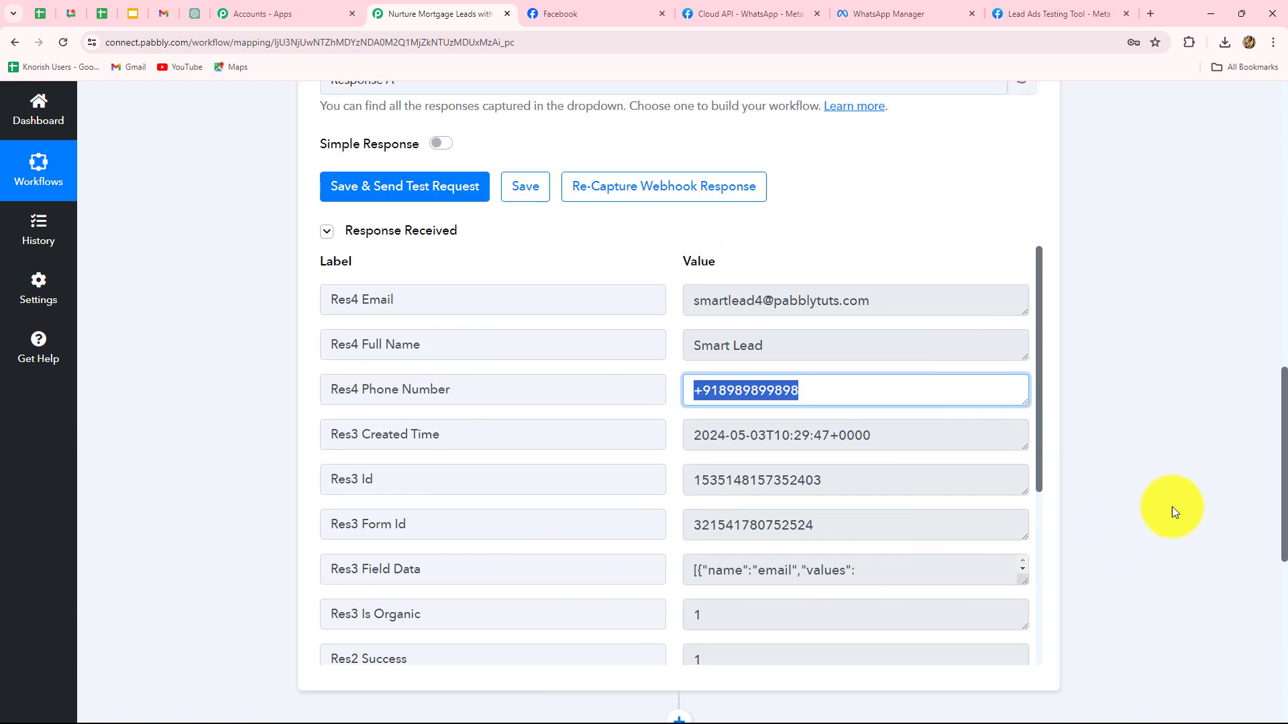
{"action": "scroll", "coordinate": [1173, 509], "scroll_direction": "down", "scroll_amount": 6}
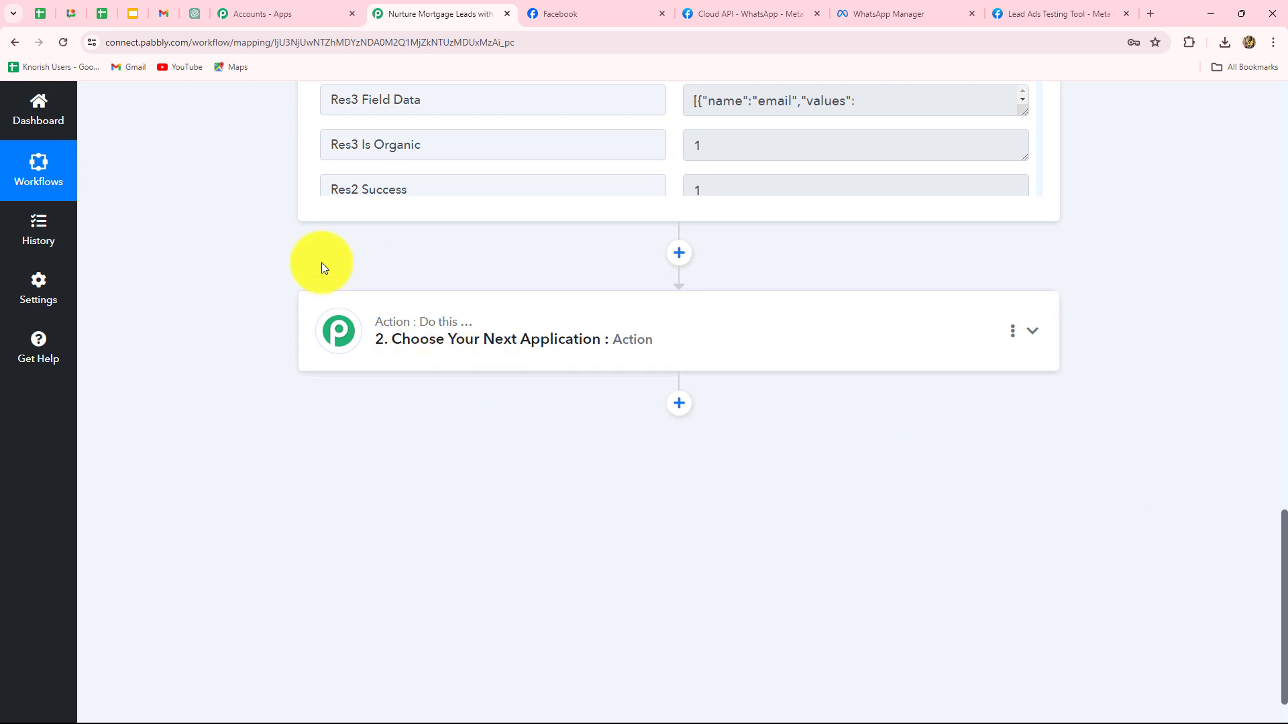
- Set the action app to WhatsApp Cloud API with the Send Template Message event, then start connecting an account
{"action": "left_click", "coordinate": [501, 366]}
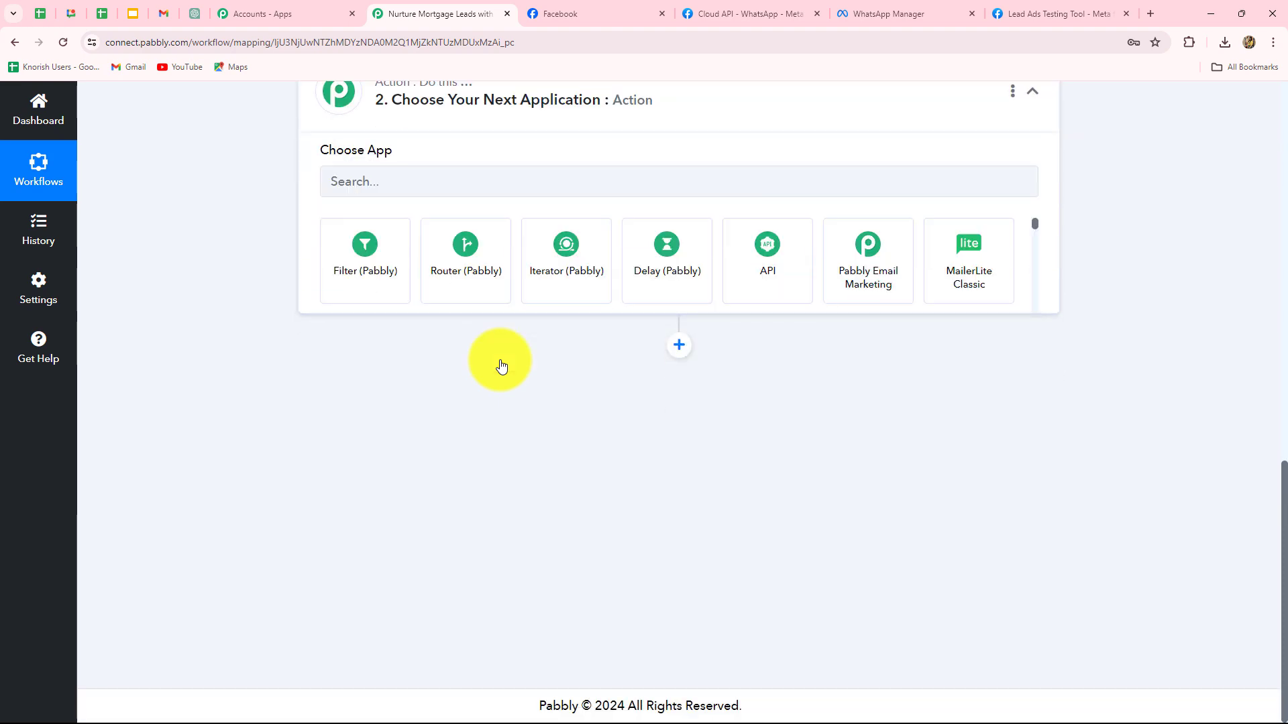
{"action": "left_click", "coordinate": [380, 375]}
{"action": "type", "text": "What"}
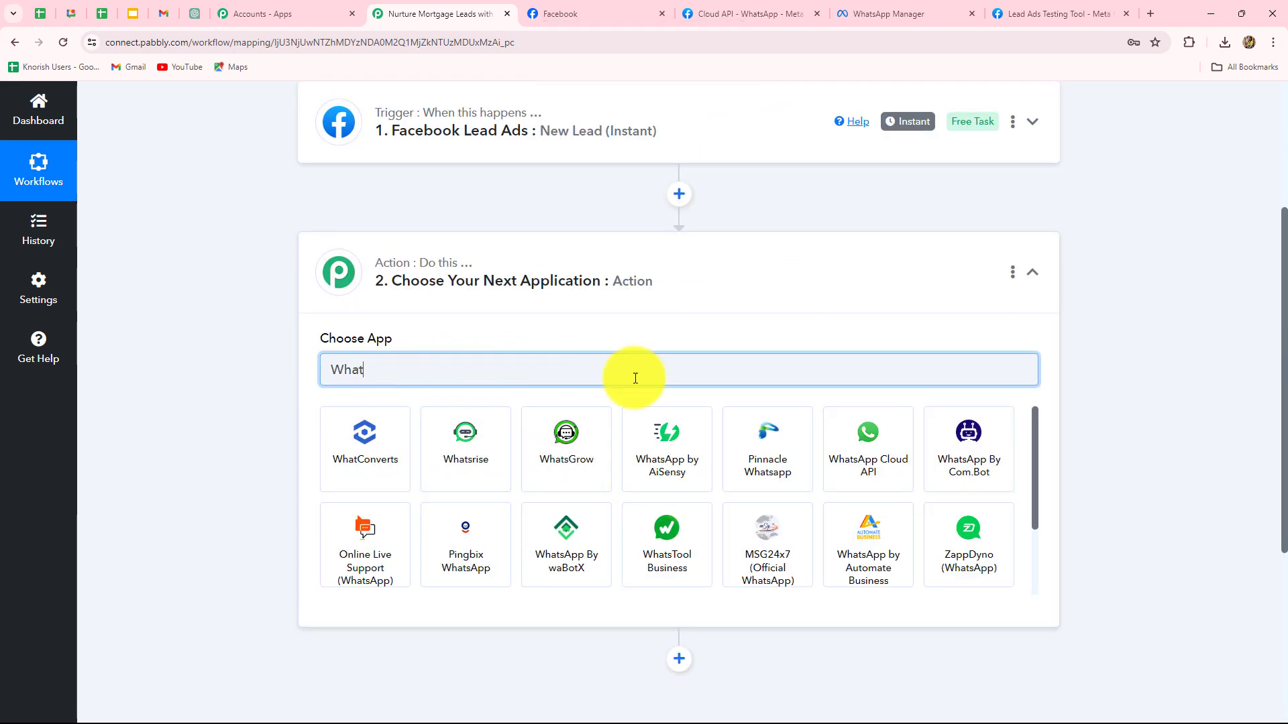
{"action": "left_click", "coordinate": [850, 436]}
{"action": "left_click", "coordinate": [336, 446]}
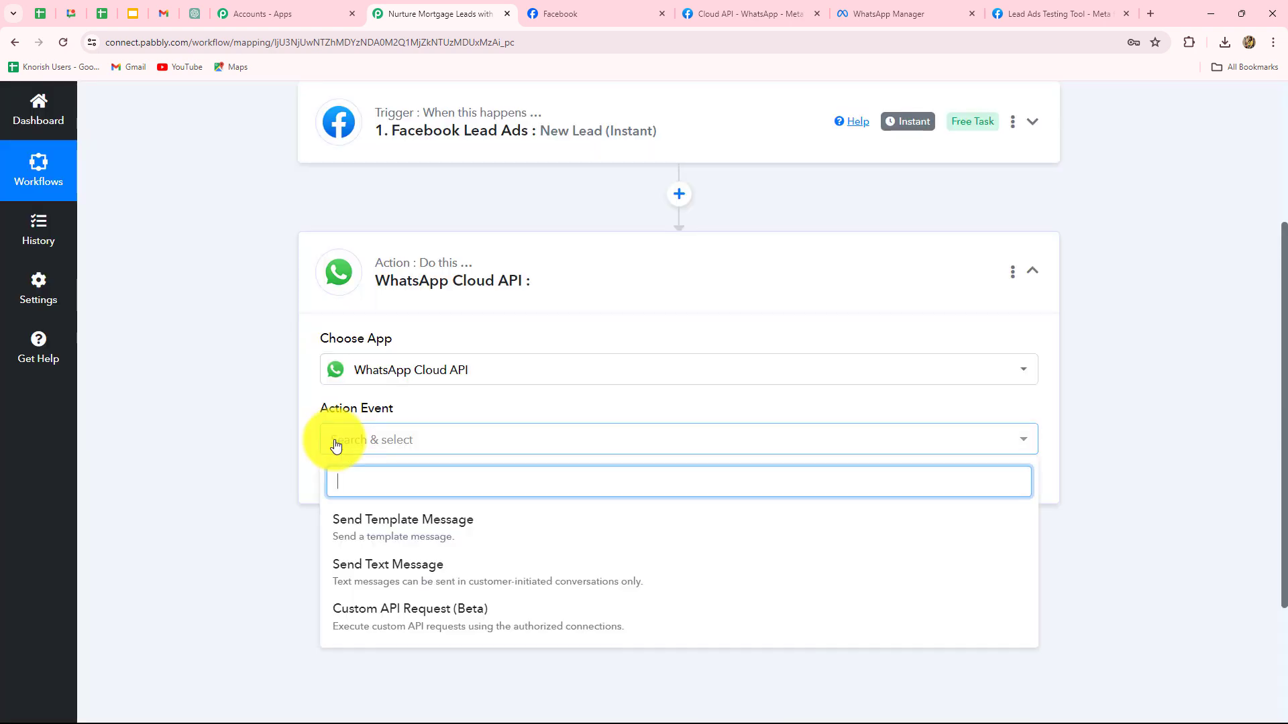
{"action": "left_click", "coordinate": [431, 527]}
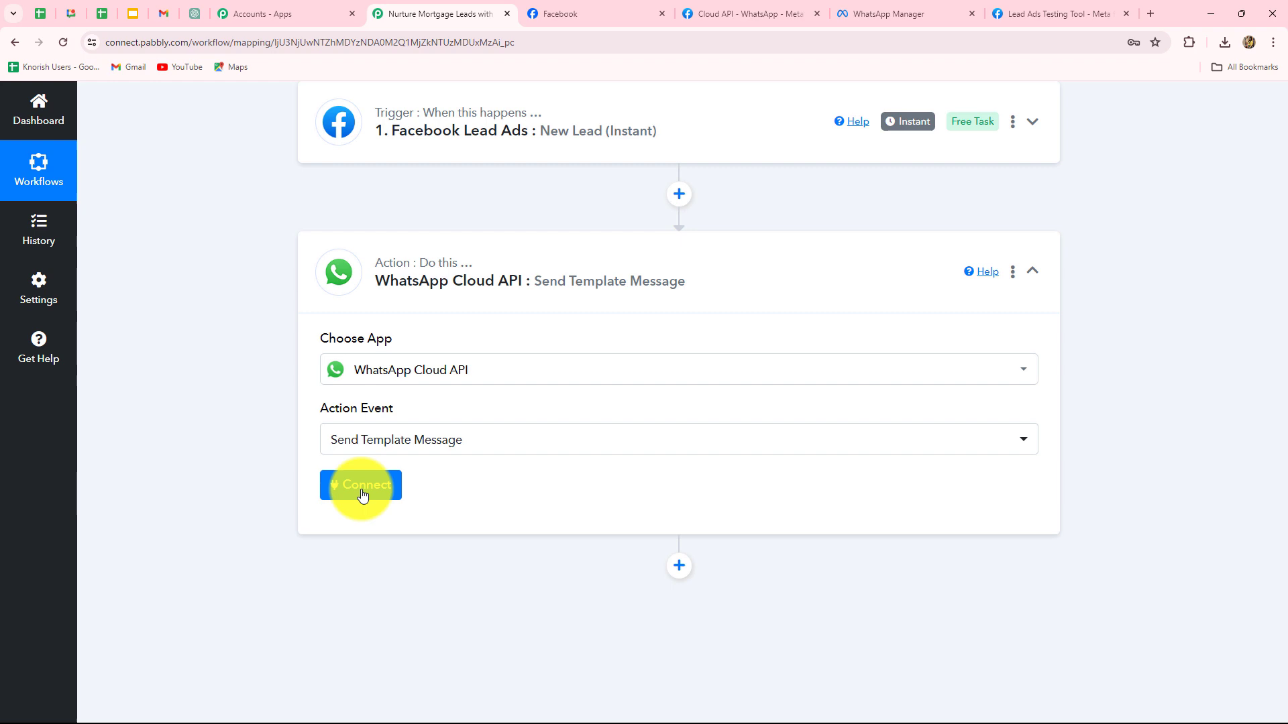
{"action": "left_click", "coordinate": [362, 495]}
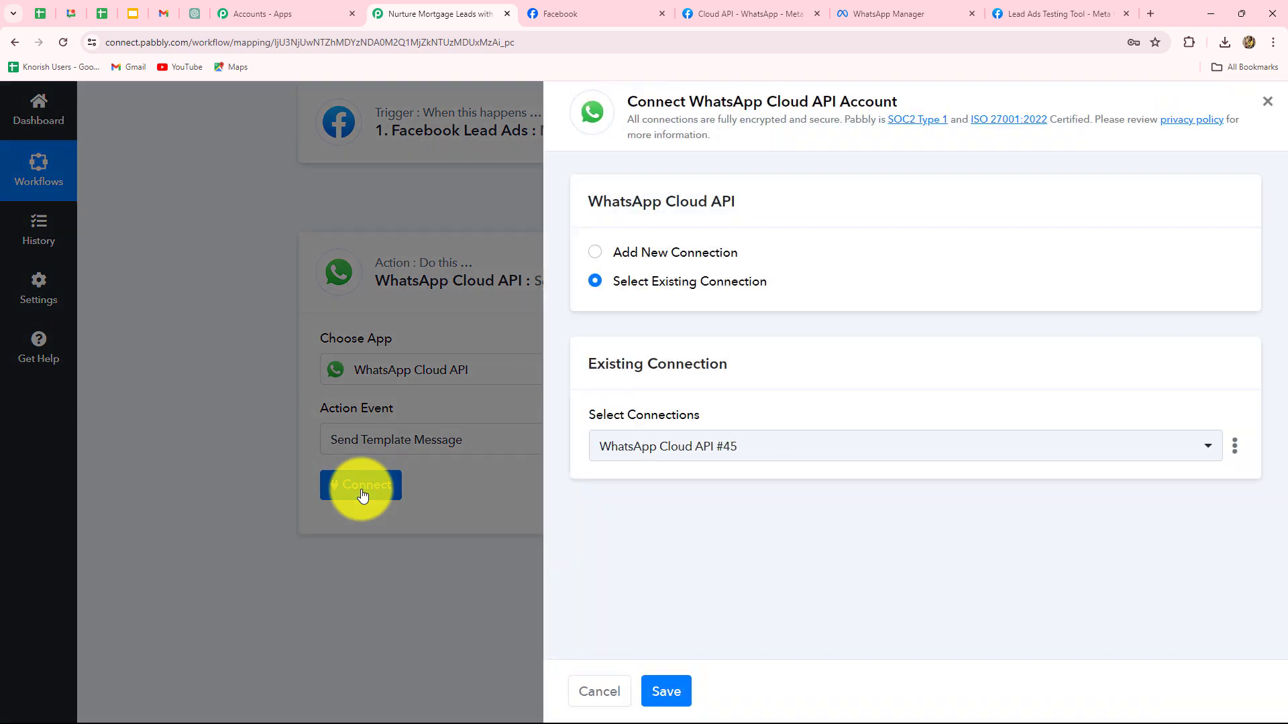
- Choose Add New Connection for WhatsApp Cloud API, then switch to the 'Cloud API - WhatsApp - Meta' tab
{"action": "left_click", "coordinate": [596, 253]}
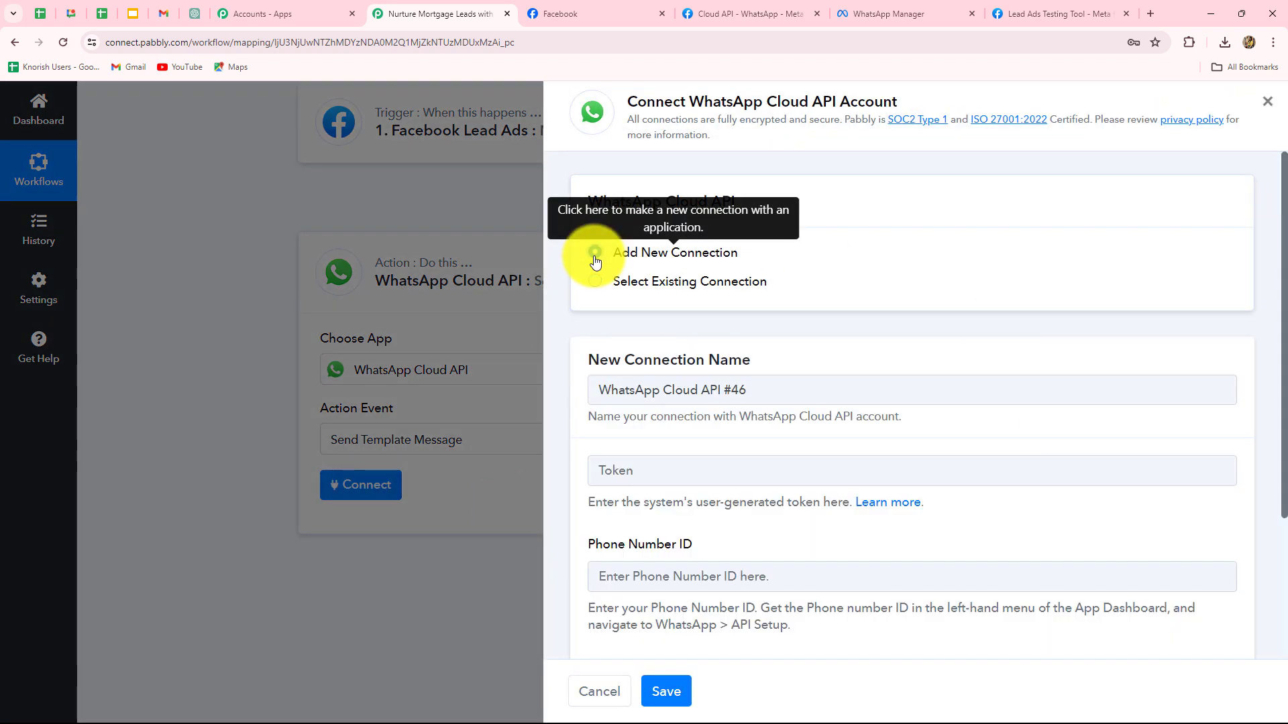
{"action": "scroll", "coordinate": [1019, 469], "scroll_direction": "down", "scroll_amount": 3}
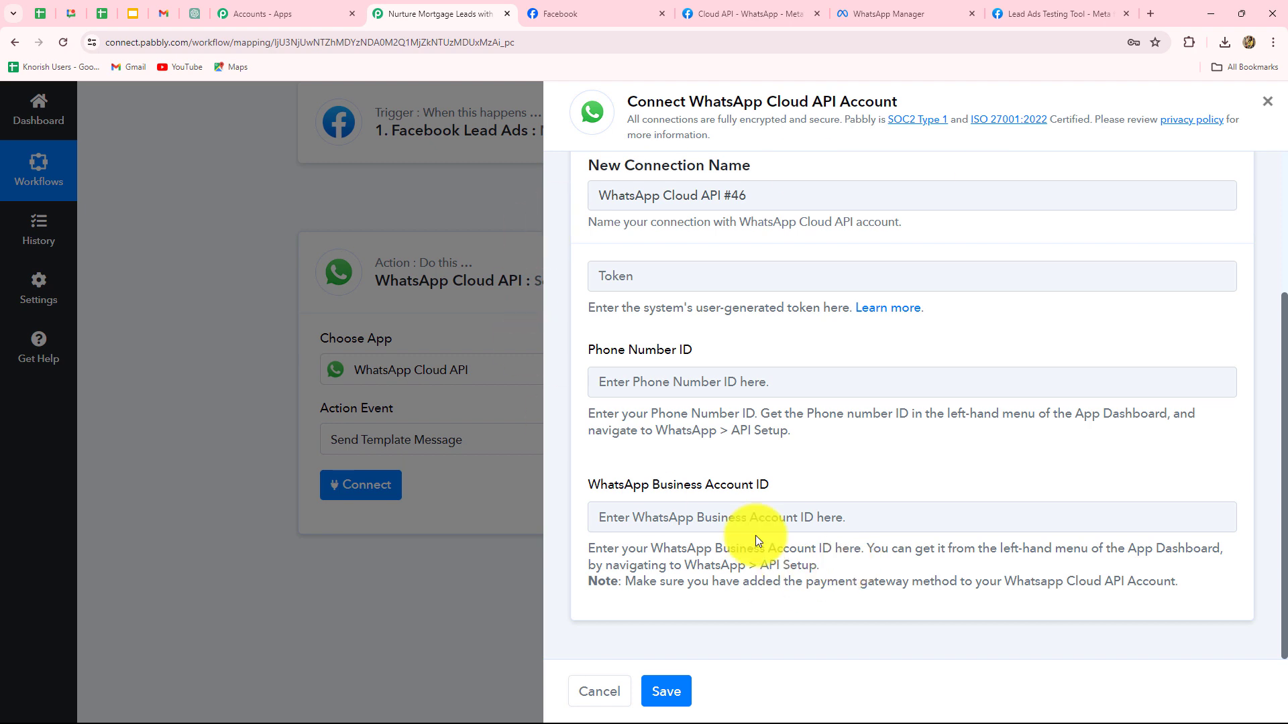
{"action": "left_click", "coordinate": [734, 12]}
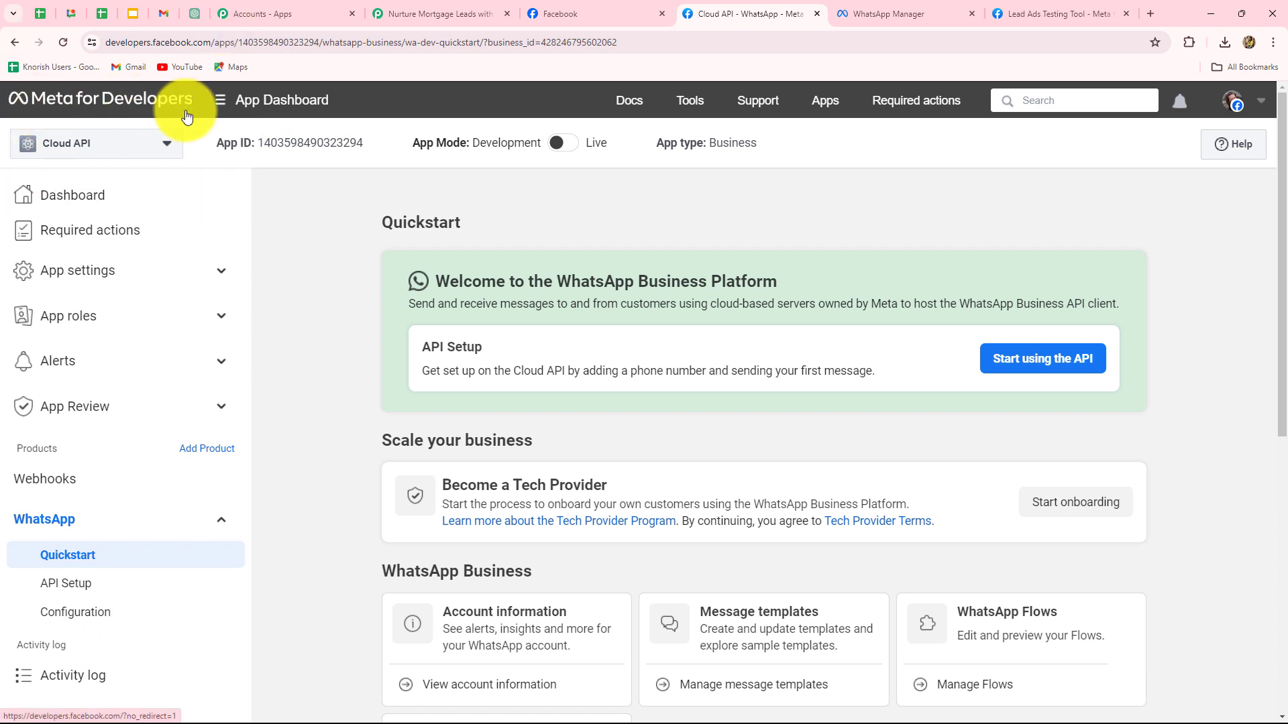
- Copy the Phone Number ID and Business Account ID from WhatsApp API Setup into Pabbly's connection fields
{"action": "left_click", "coordinate": [66, 587]}
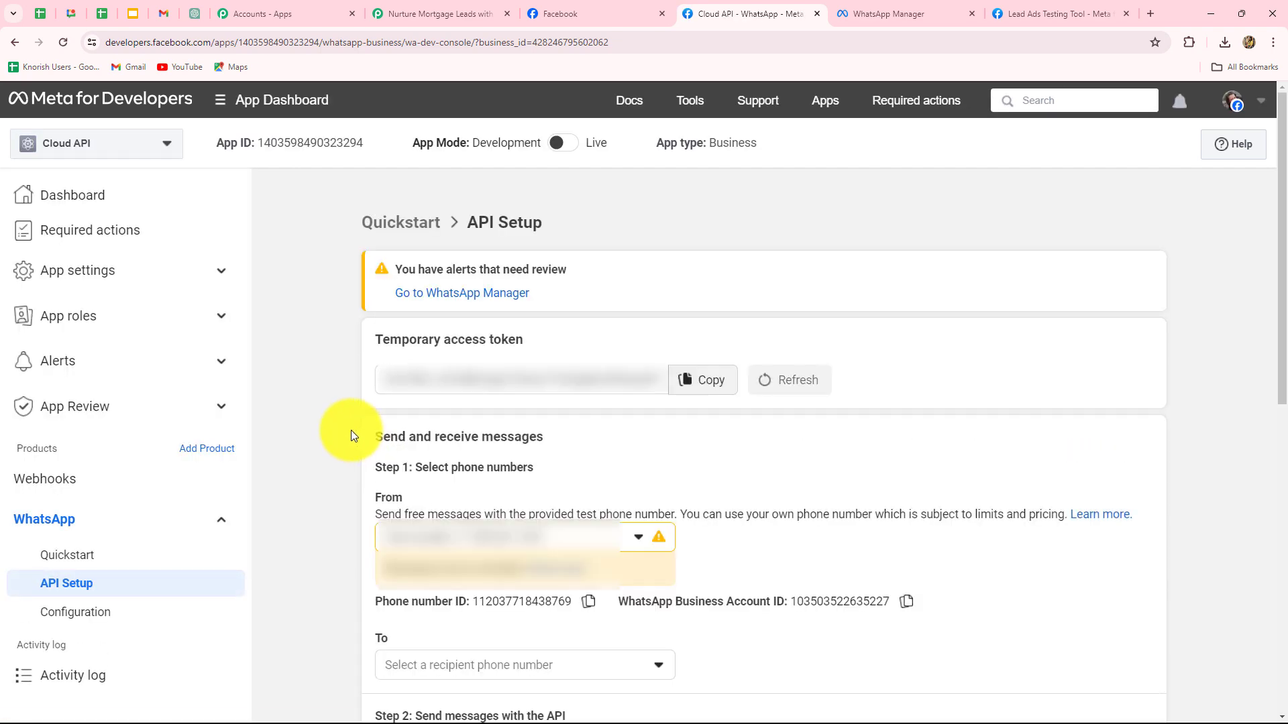
{"action": "scroll", "coordinate": [351, 430], "scroll_direction": "down", "scroll_amount": 2}
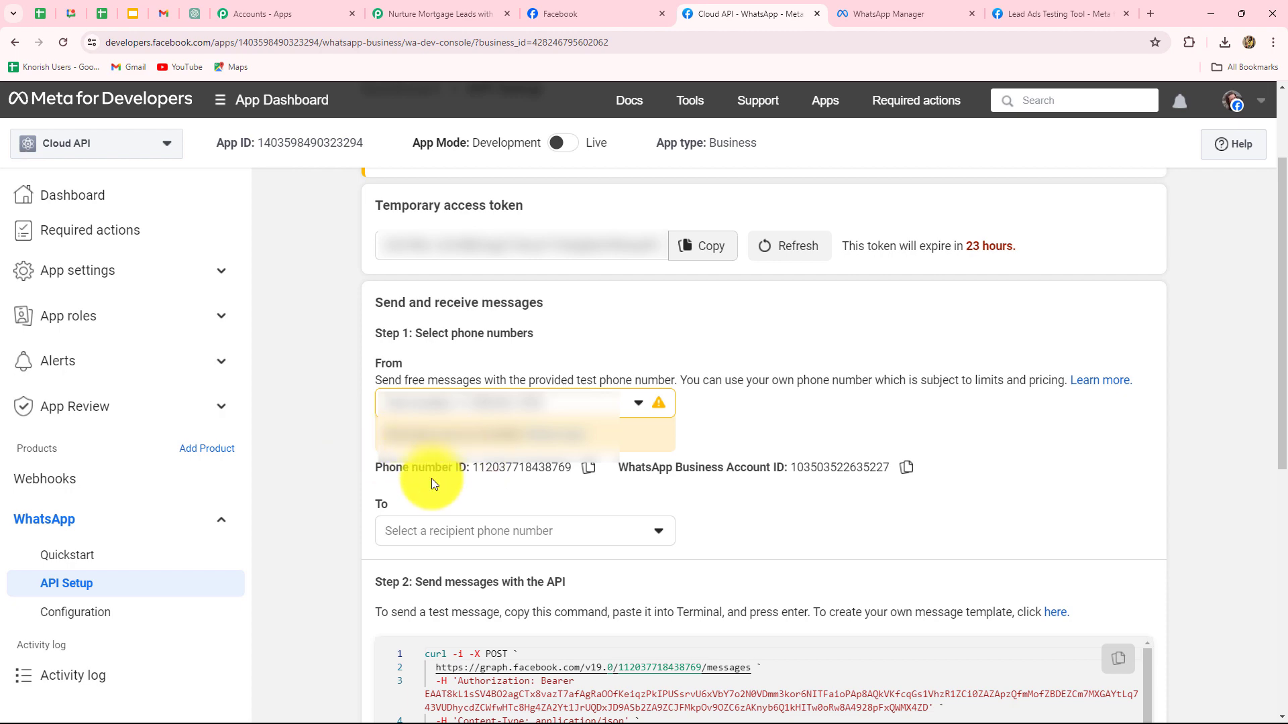
{"action": "left_click", "coordinate": [588, 467]}
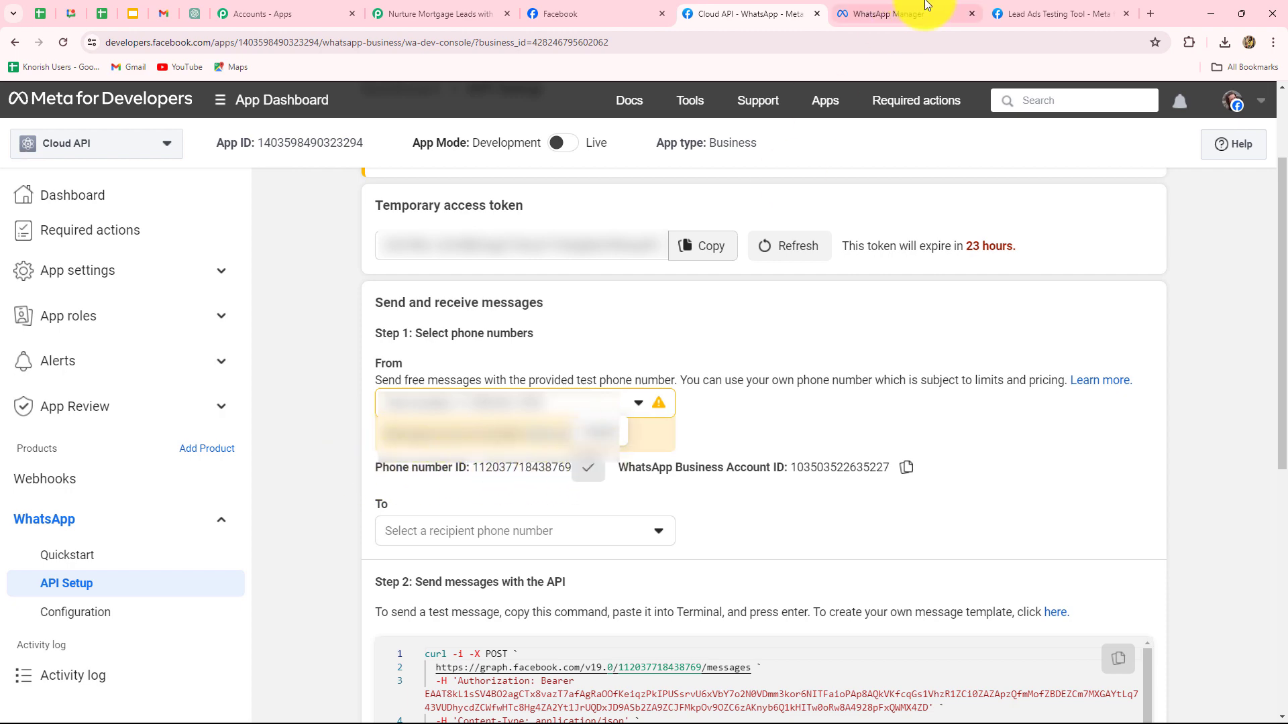
{"action": "left_click", "coordinate": [447, 16]}
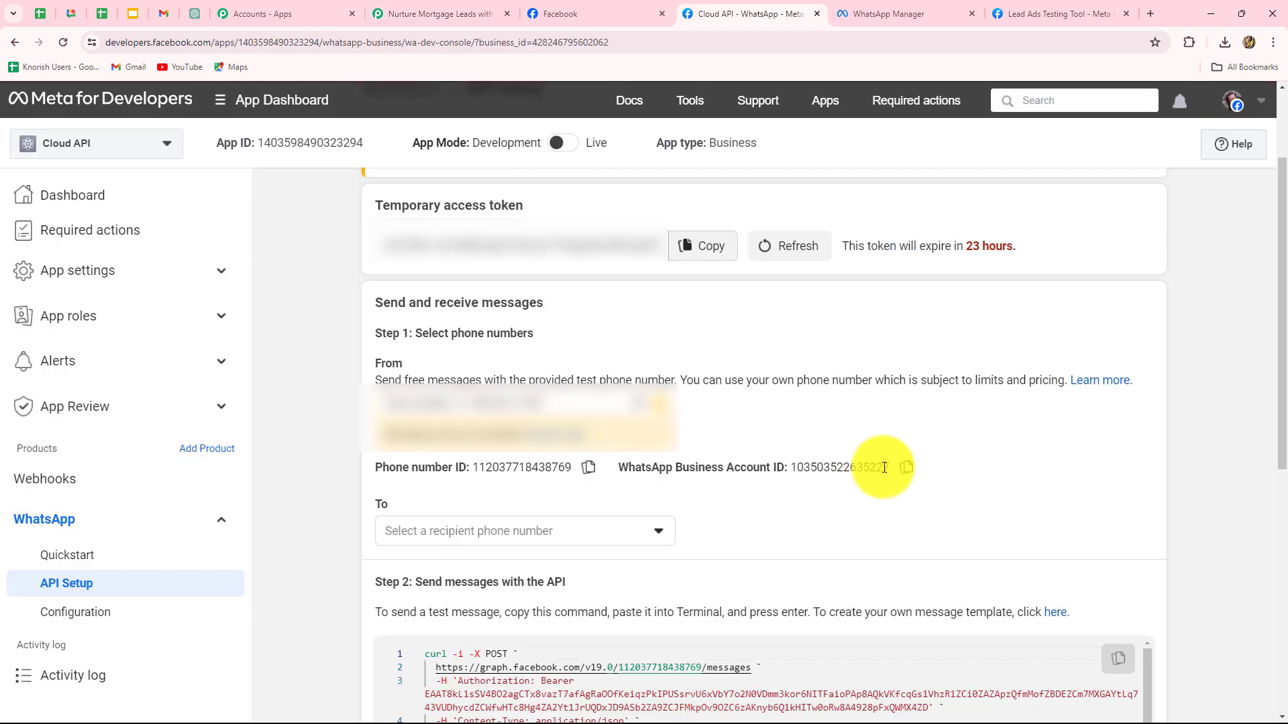
{"action": "left_click", "coordinate": [906, 467]}
{"action": "left_click", "coordinate": [430, 14]}
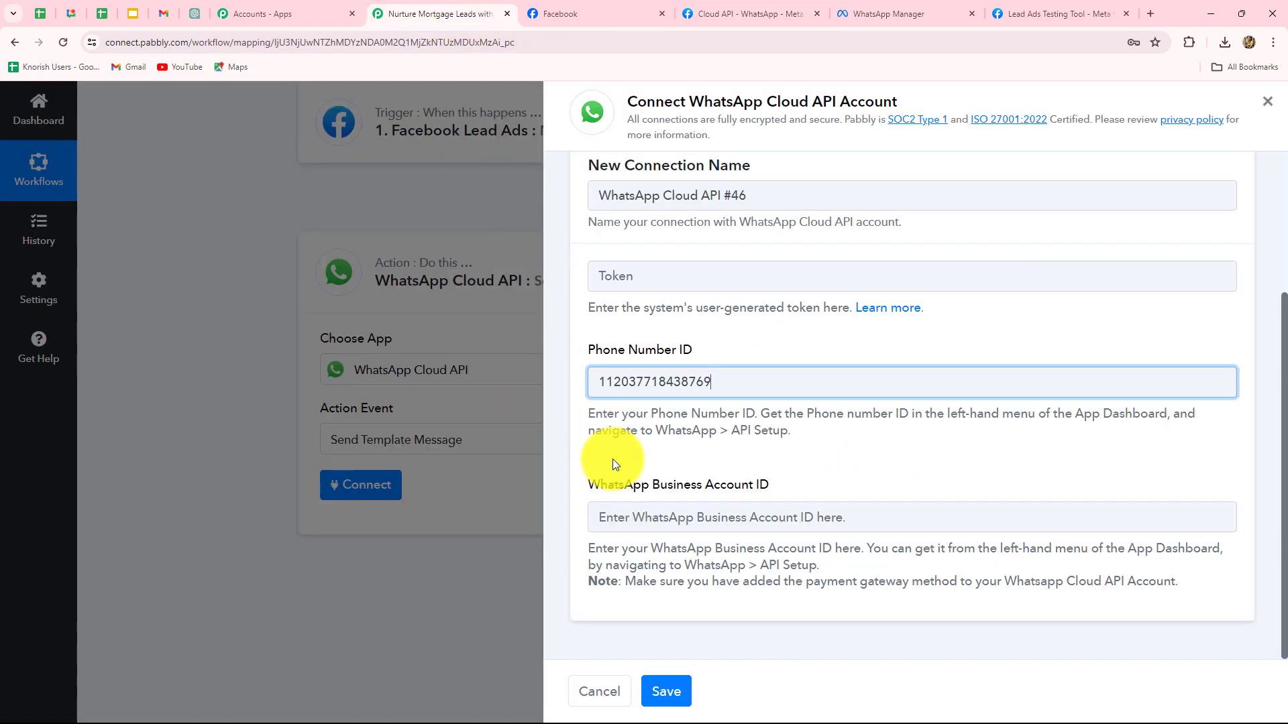
{"action": "left_click", "coordinate": [650, 523]}
{"action": "key", "text": "ctrl+v"}
{"action": "left_click", "coordinate": [745, 13]}
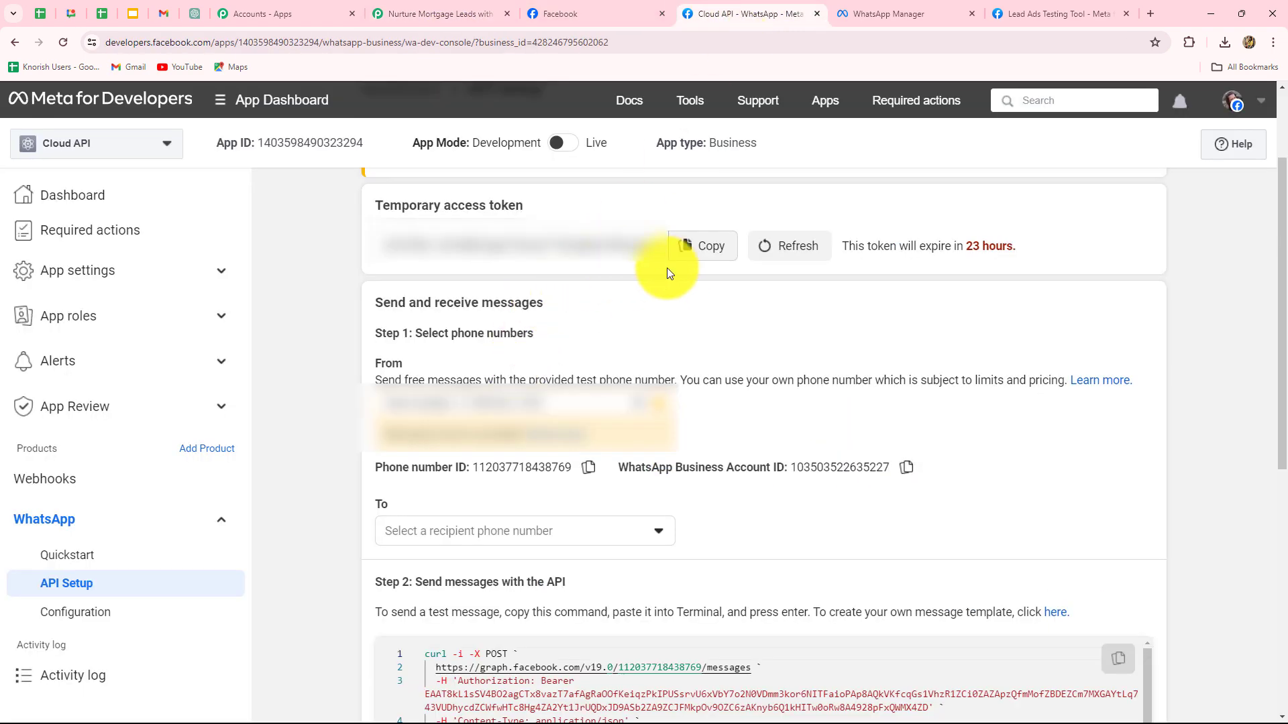
- Paste Meta's temporary access token into the Token field and save the WhatsApp Cloud API connection
{"action": "left_click", "coordinate": [694, 250]}
{"action": "left_click", "coordinate": [441, 15]}
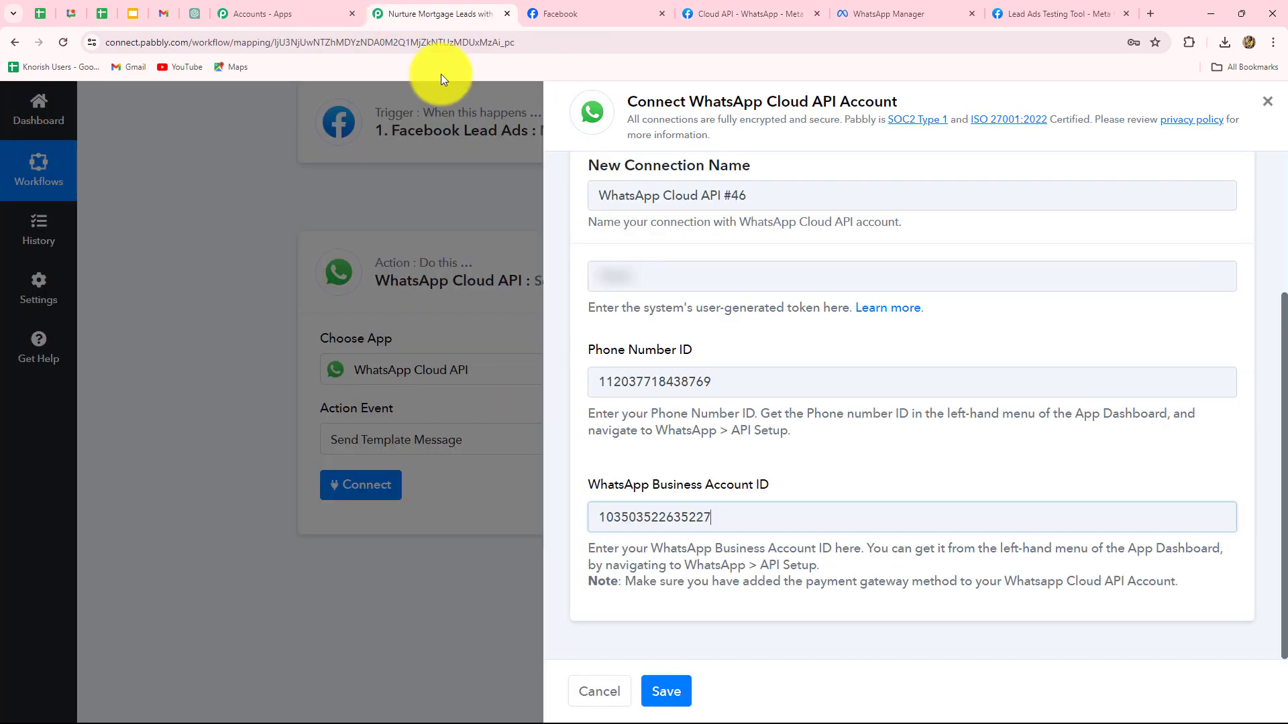
{"action": "left_click", "coordinate": [651, 275]}
{"action": "key", "text": "ctrl+v"}
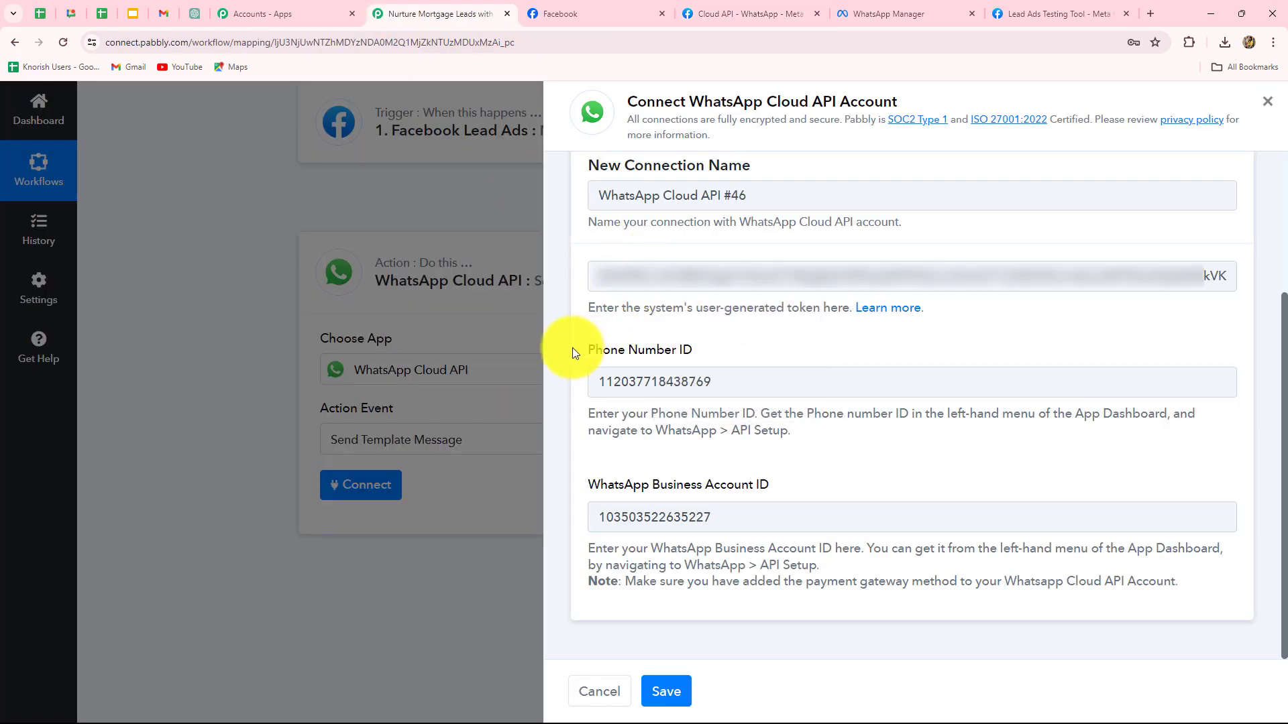
{"action": "left_click", "coordinate": [663, 691]}
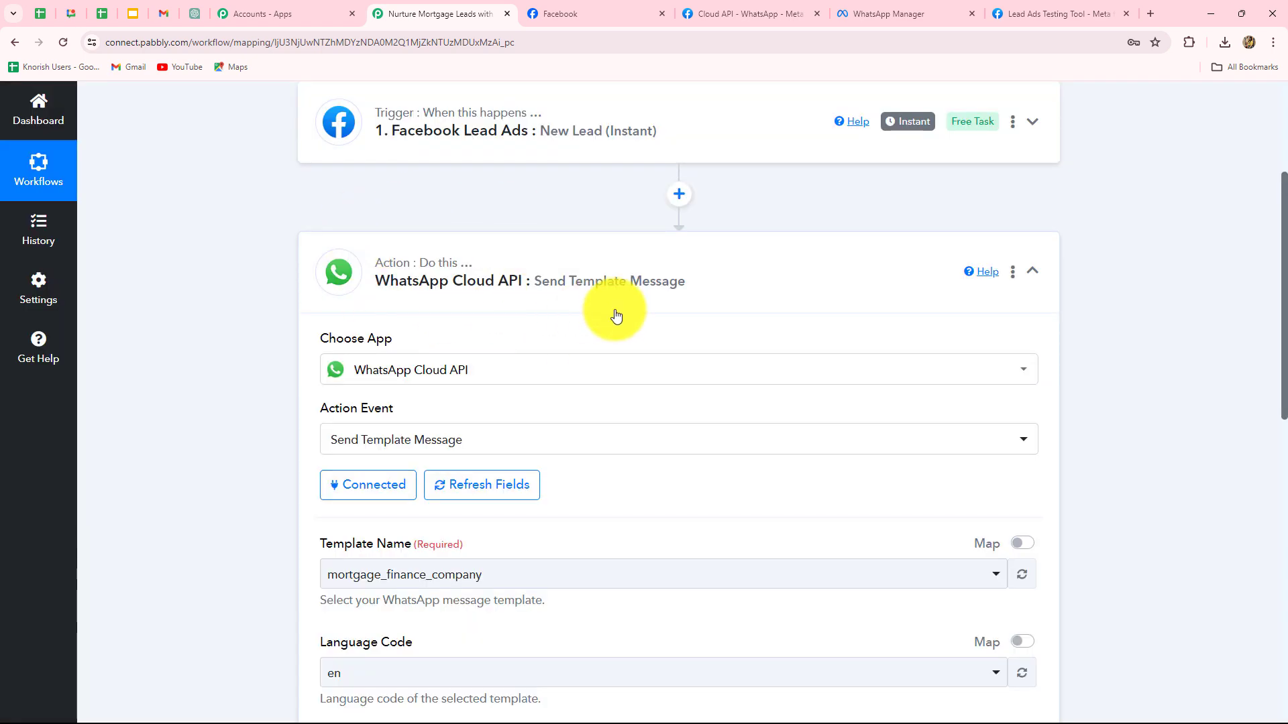
- Scroll through the Send Template Message fields, then switch to WhatsApp Manager's Message templates list
{"action": "scroll", "coordinate": [675, 469], "scroll_direction": "down", "scroll_amount": 7}
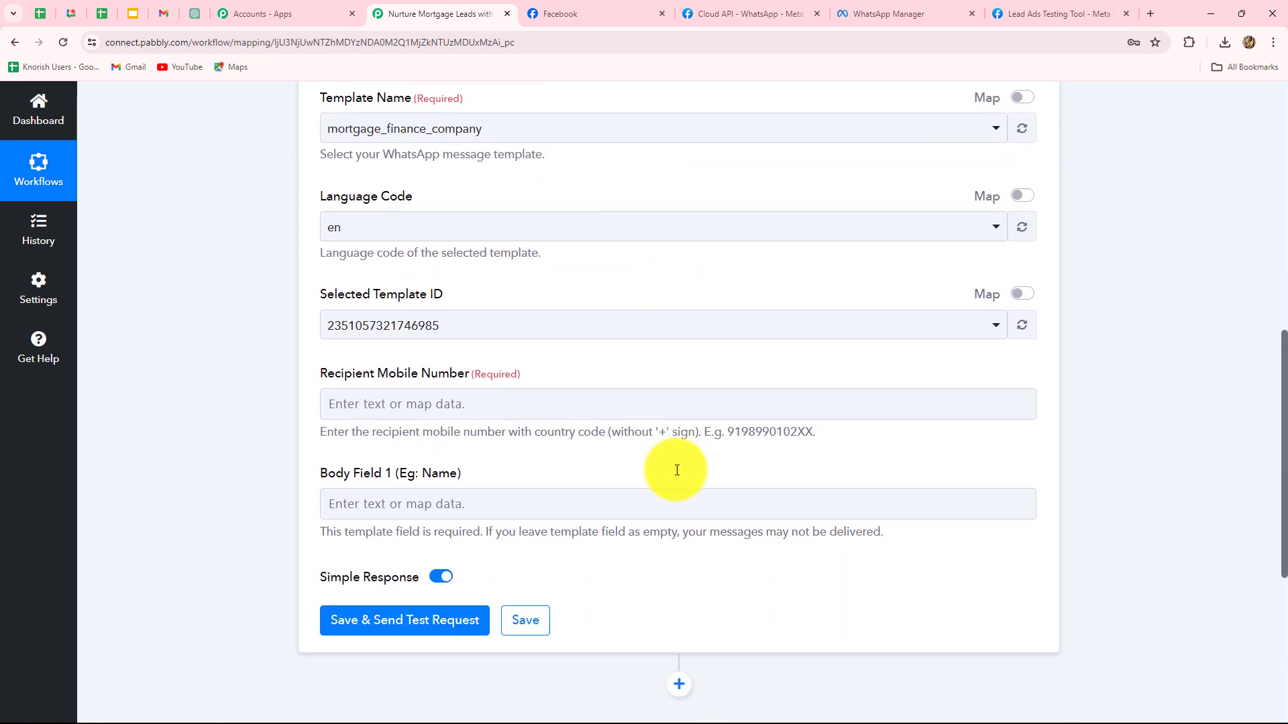
{"action": "scroll", "coordinate": [677, 470], "scroll_direction": "up", "scroll_amount": 3}
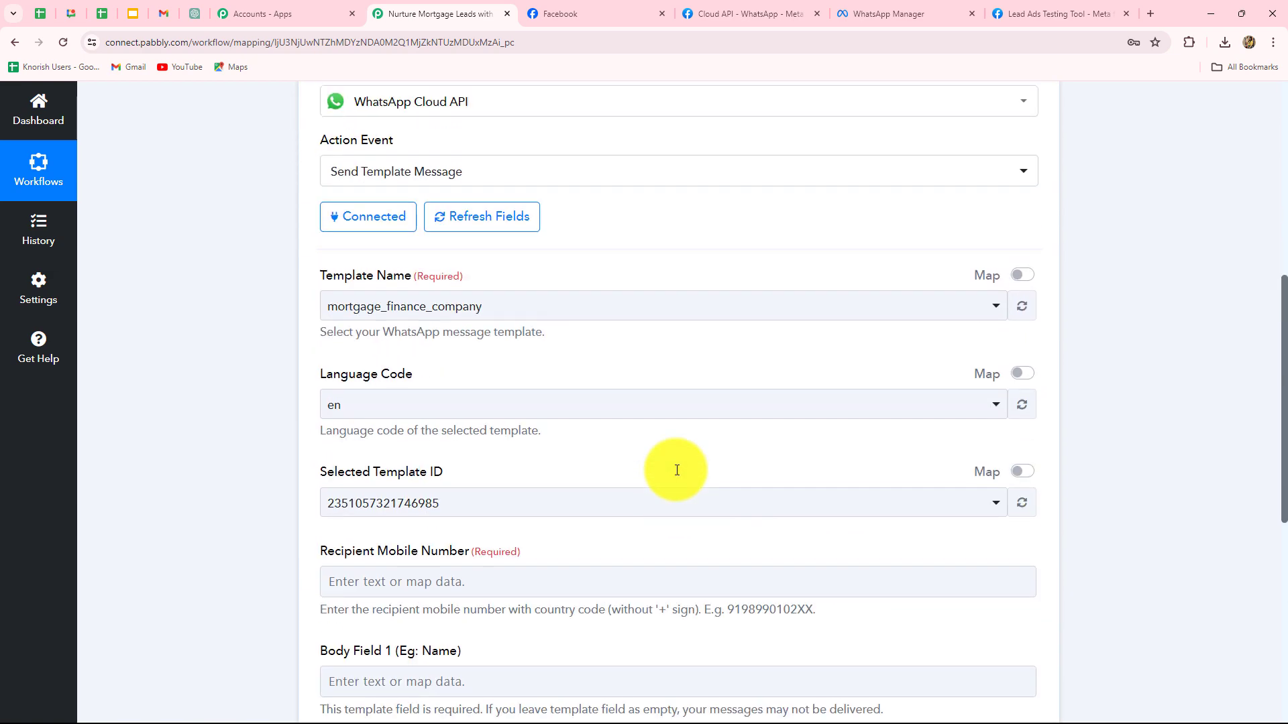
{"action": "scroll", "coordinate": [367, 172], "scroll_direction": "down", "scroll_amount": 1}
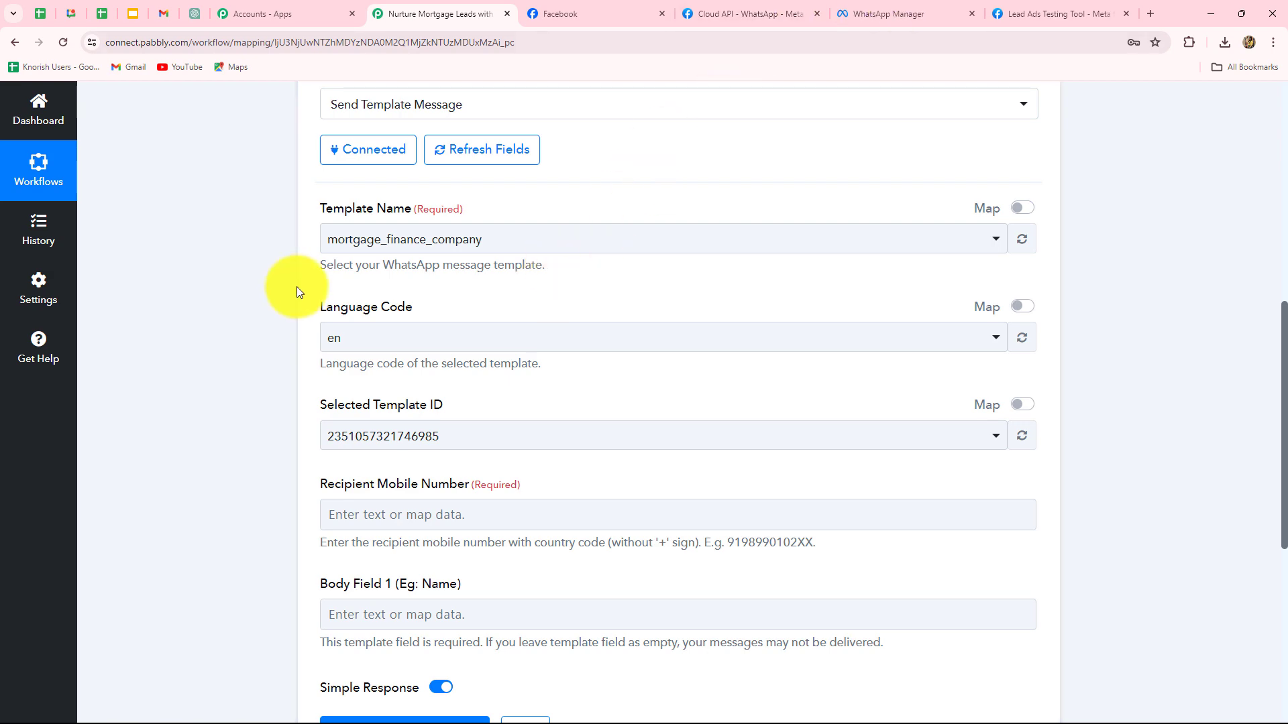
{"action": "left_click", "coordinate": [870, 21]}
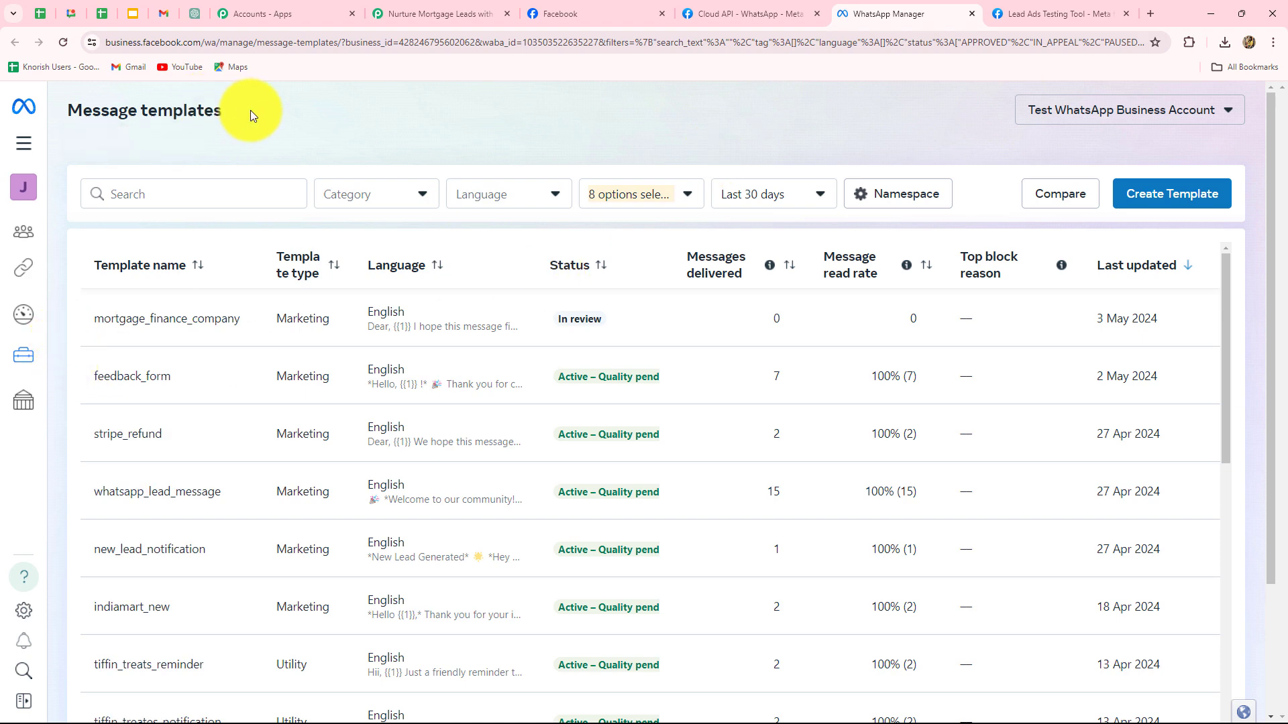
{"action": "left_click", "coordinate": [745, 14]}
{"action": "scroll", "coordinate": [610, 557], "scroll_direction": "down", "scroll_amount": 5}
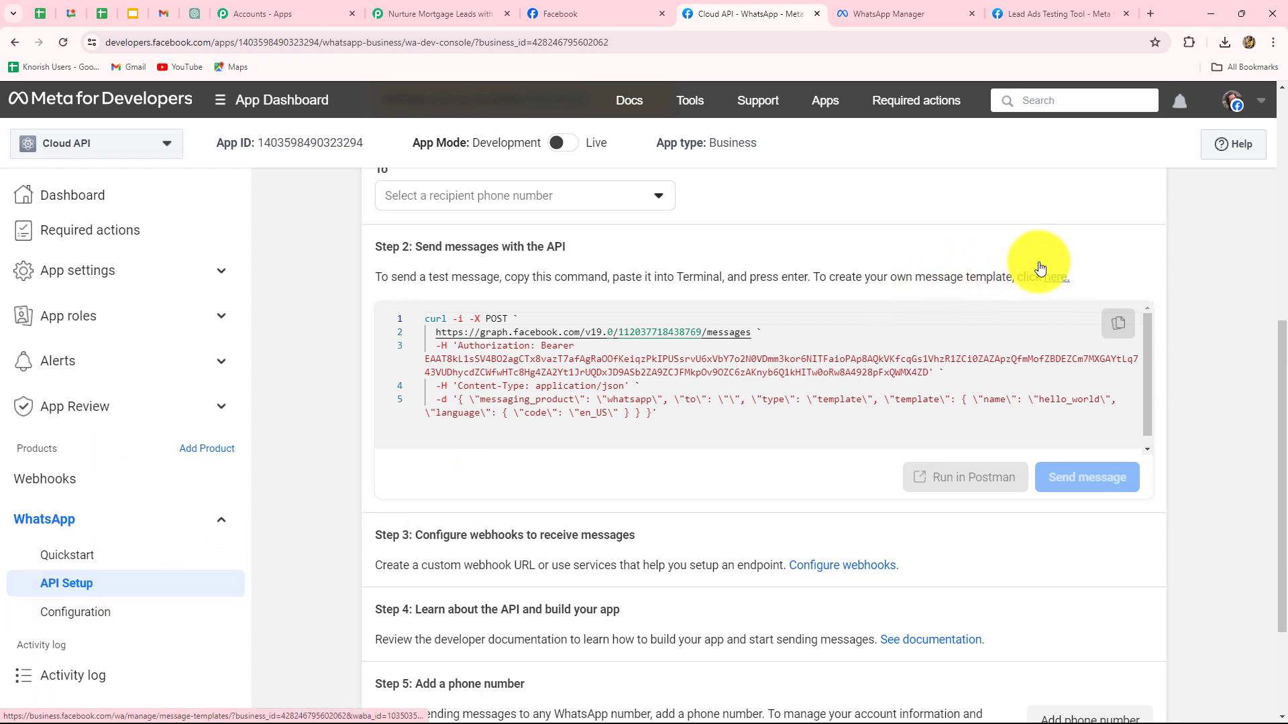
{"action": "left_click", "coordinate": [878, 16]}
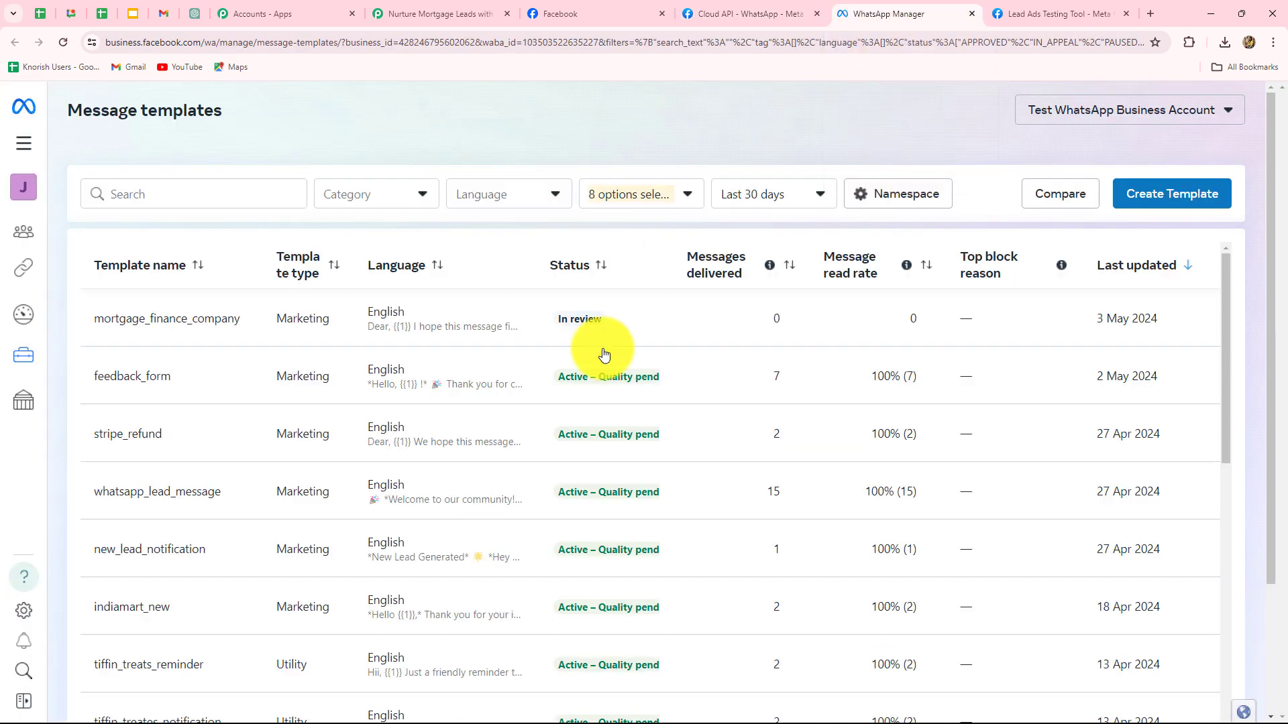
{"action": "scroll", "coordinate": [467, 570], "scroll_direction": "down", "scroll_amount": 4}
{"action": "scroll", "coordinate": [466, 570], "scroll_direction": "up", "scroll_amount": 4}
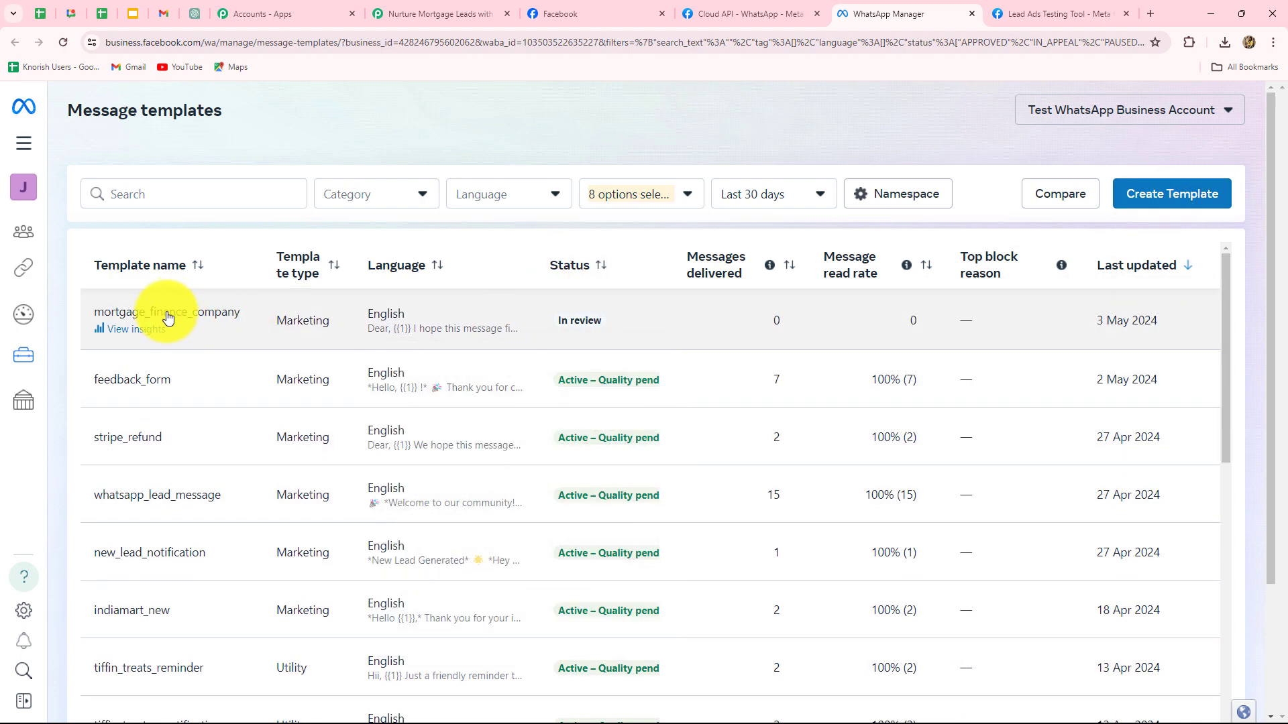
- Open the mortgage_finance_company template details, scroll its insights, then return to the Pabbly workflow tab
{"action": "left_click", "coordinate": [174, 313]}
{"action": "scroll", "coordinate": [441, 542], "scroll_direction": "down", "scroll_amount": 10}
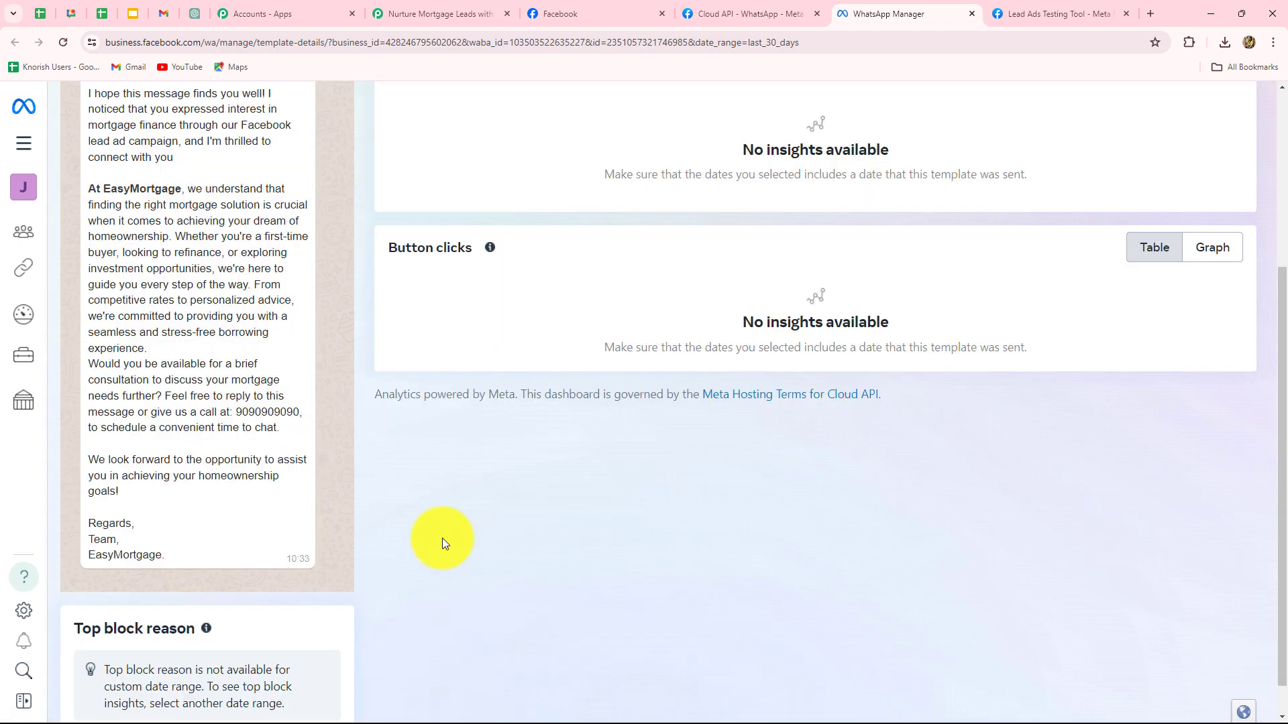
{"action": "scroll", "coordinate": [442, 542], "scroll_direction": "up", "scroll_amount": 5}
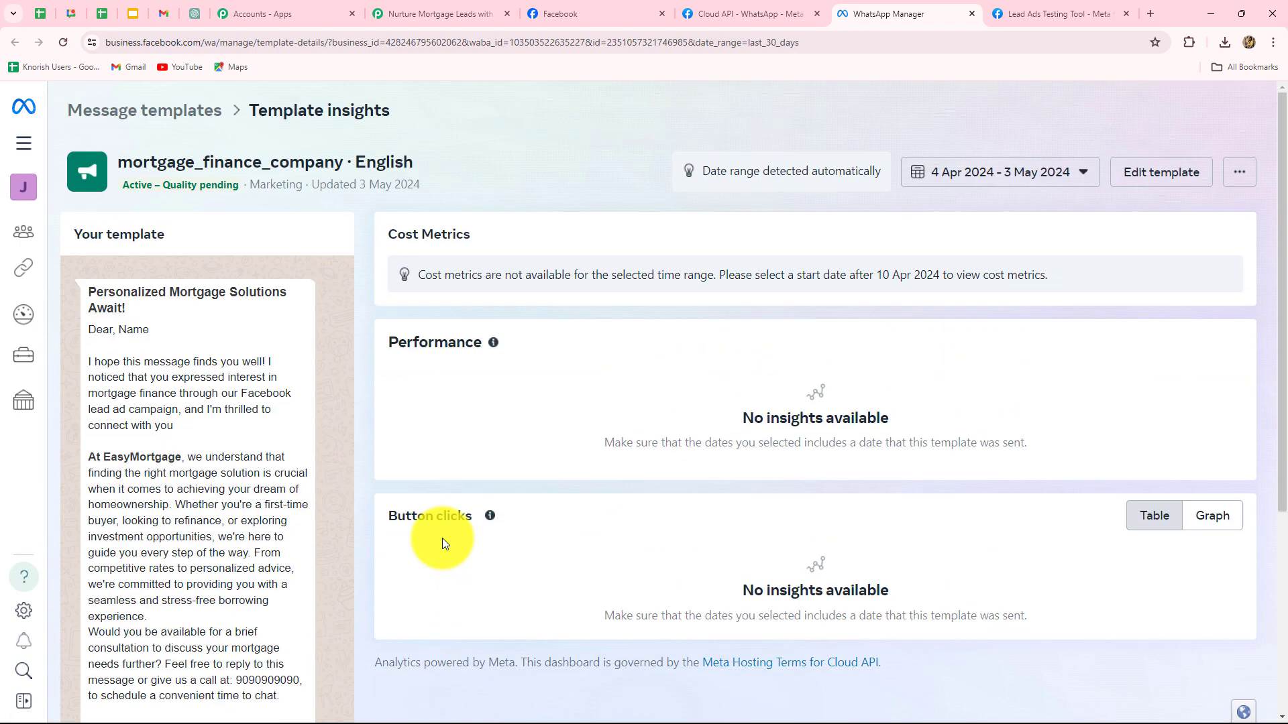
{"action": "scroll", "coordinate": [442, 542], "scroll_direction": "down", "scroll_amount": 2}
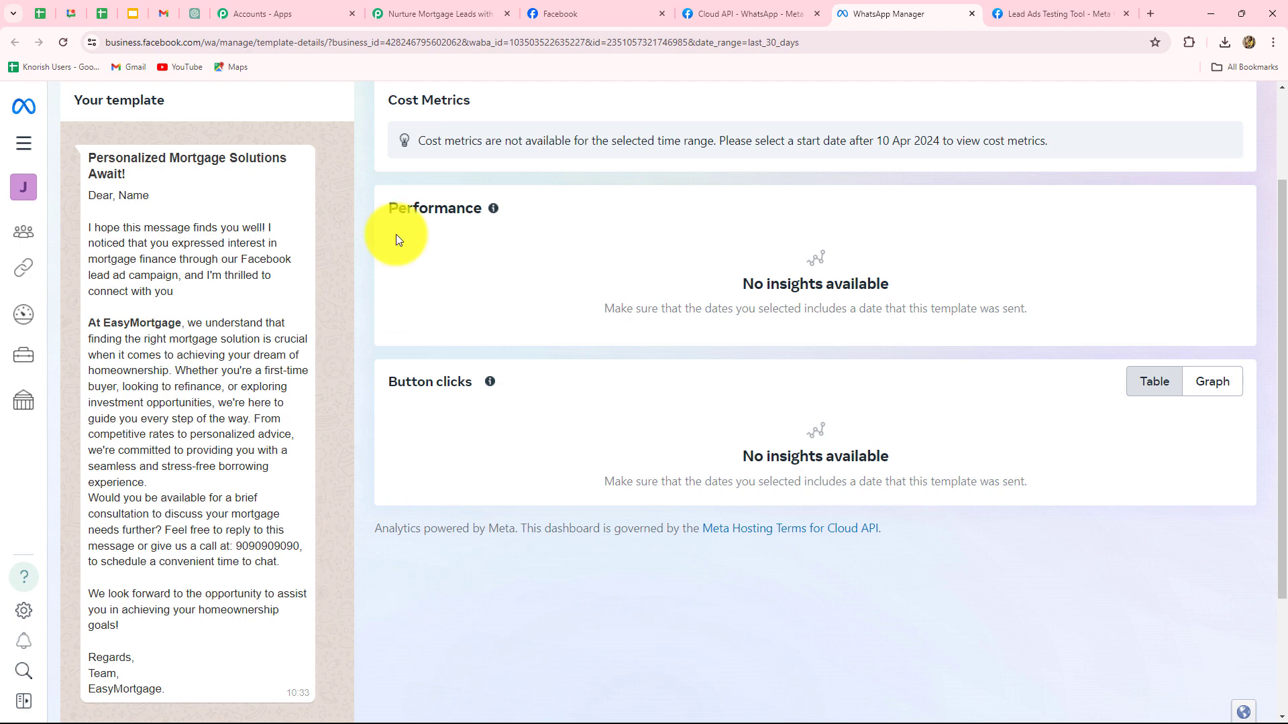
{"action": "left_click", "coordinate": [412, 11]}
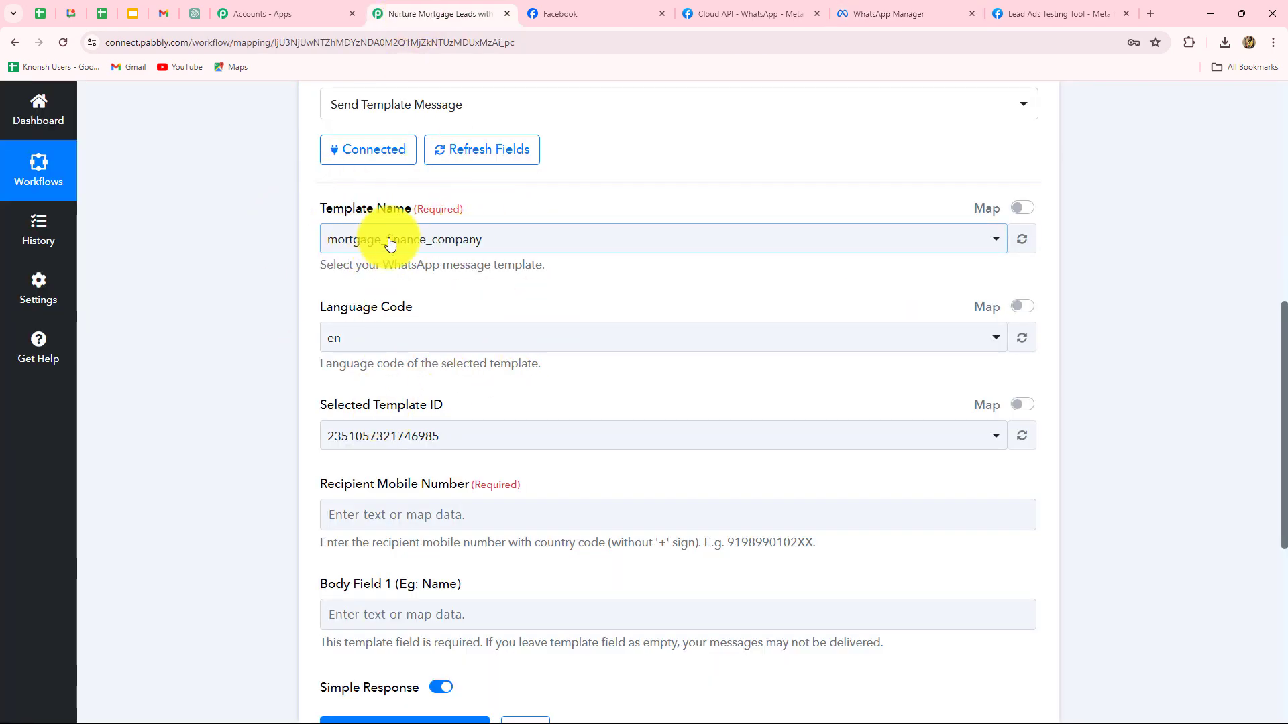
{"action": "mouse_move", "coordinate": [857, 13]}
{"action": "mouse_move", "coordinate": [775, 14]}
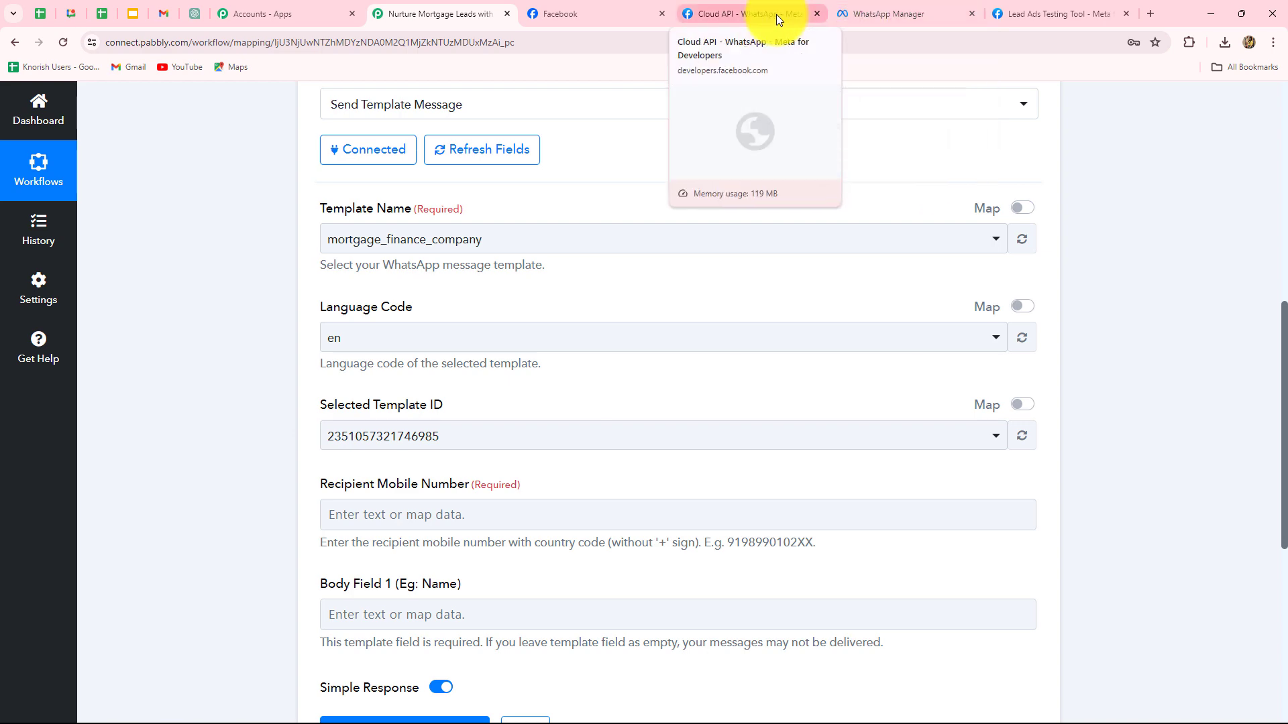
{"action": "left_click", "coordinate": [775, 14]}
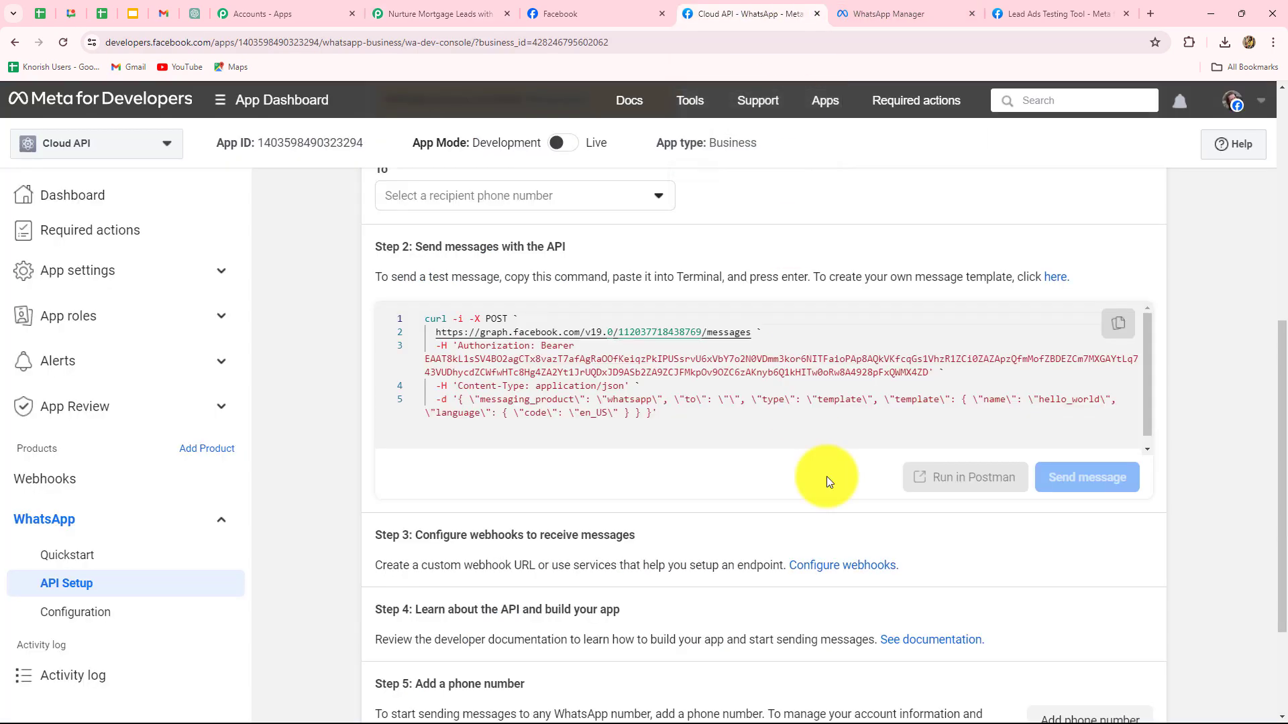
{"action": "key", "text": "ctrl+Tab"}
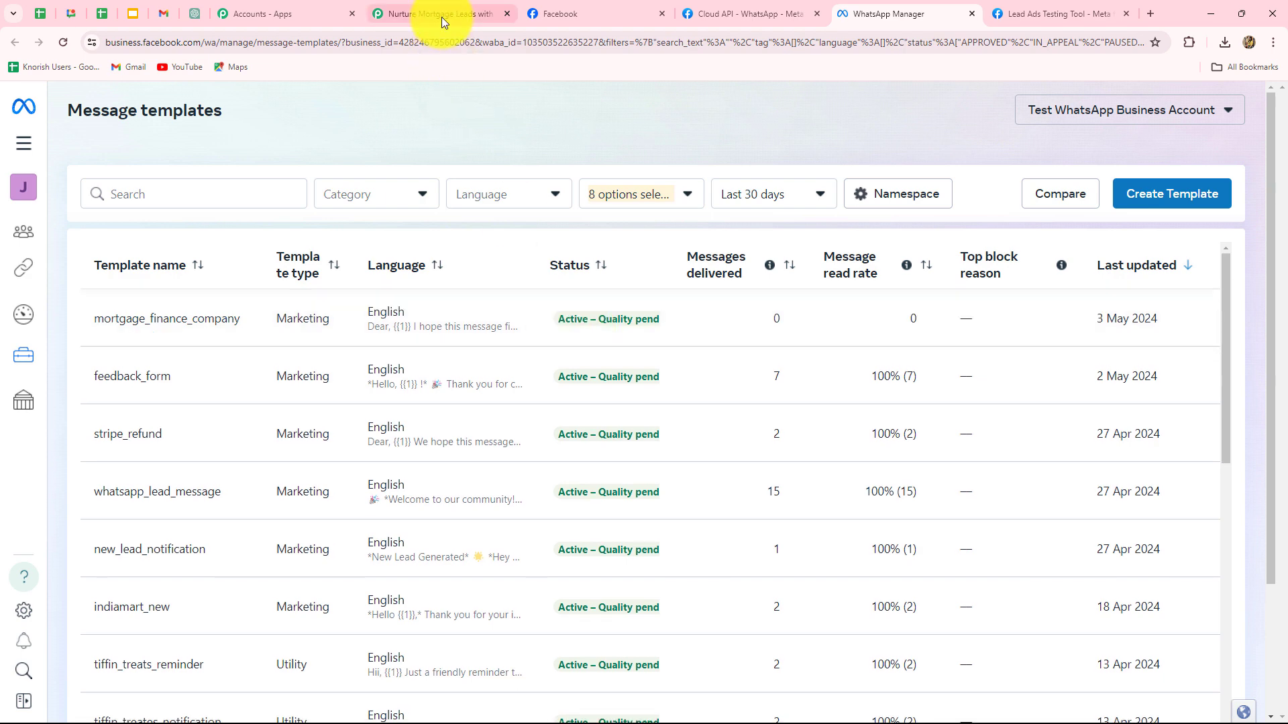
{"action": "left_click", "coordinate": [442, 14]}
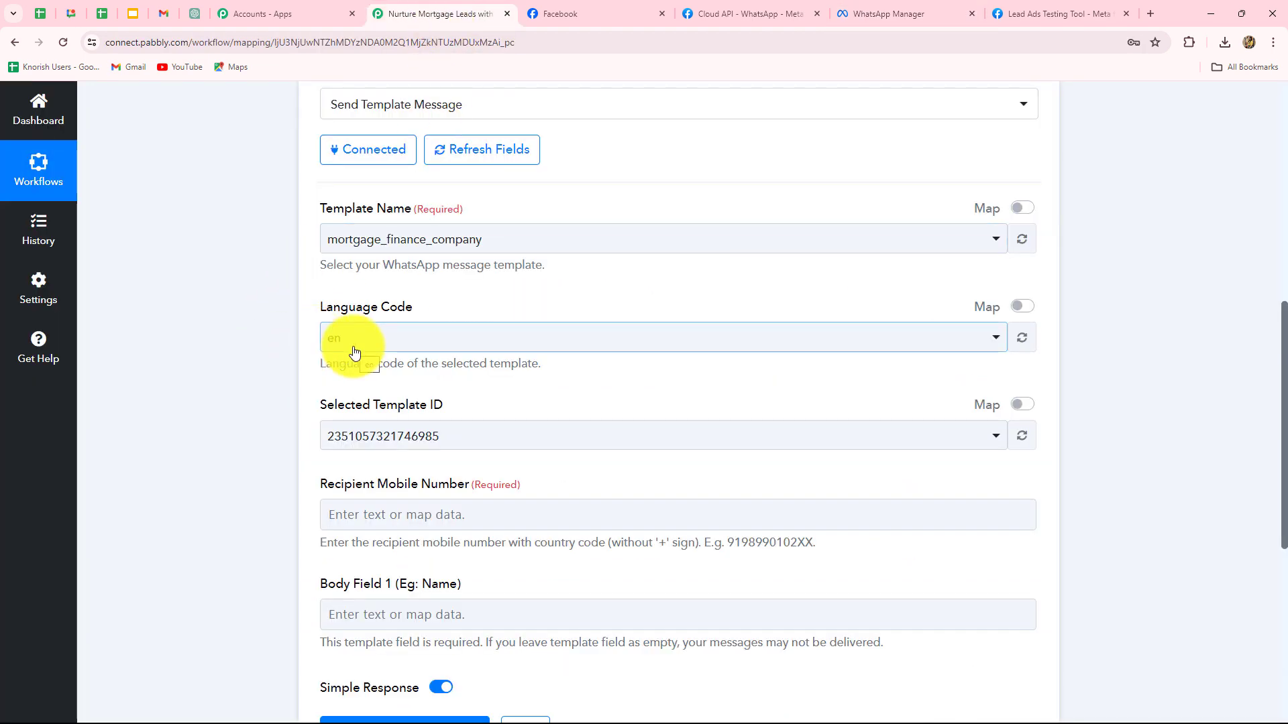
{"action": "scroll", "coordinate": [434, 452], "scroll_direction": "down", "scroll_amount": 1}
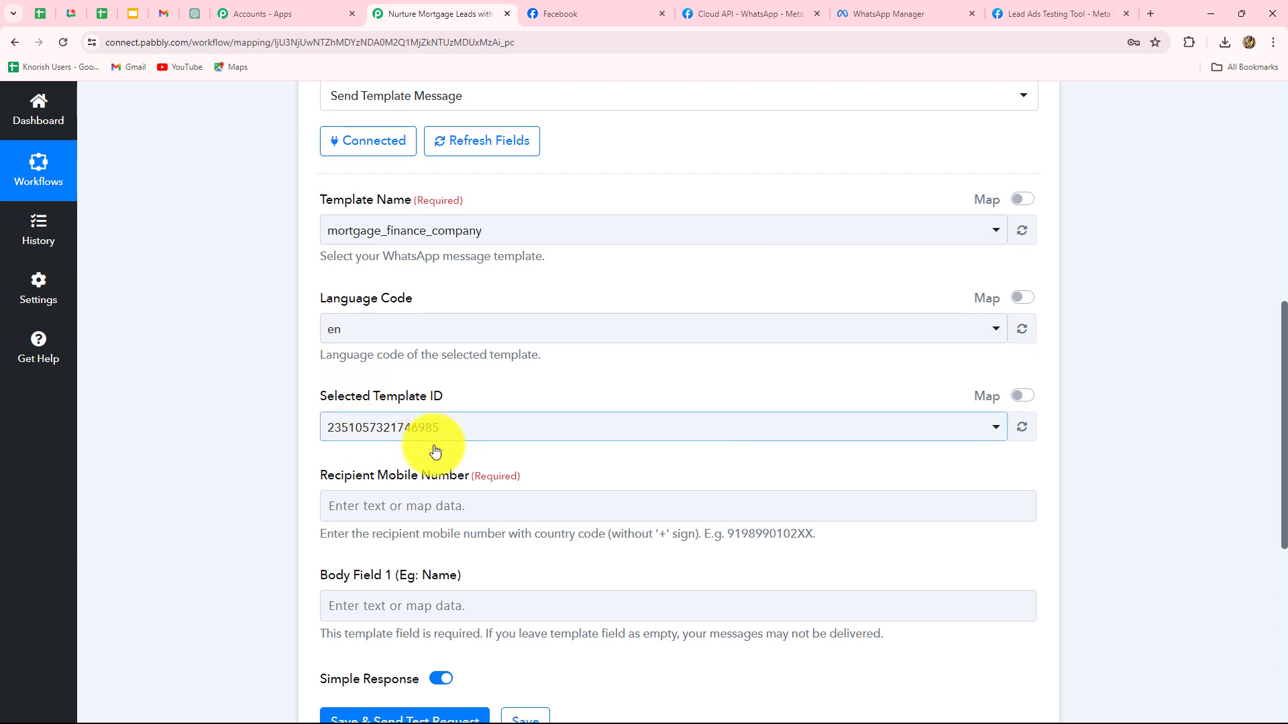
{"action": "scroll", "coordinate": [435, 452], "scroll_direction": "down", "scroll_amount": 4}
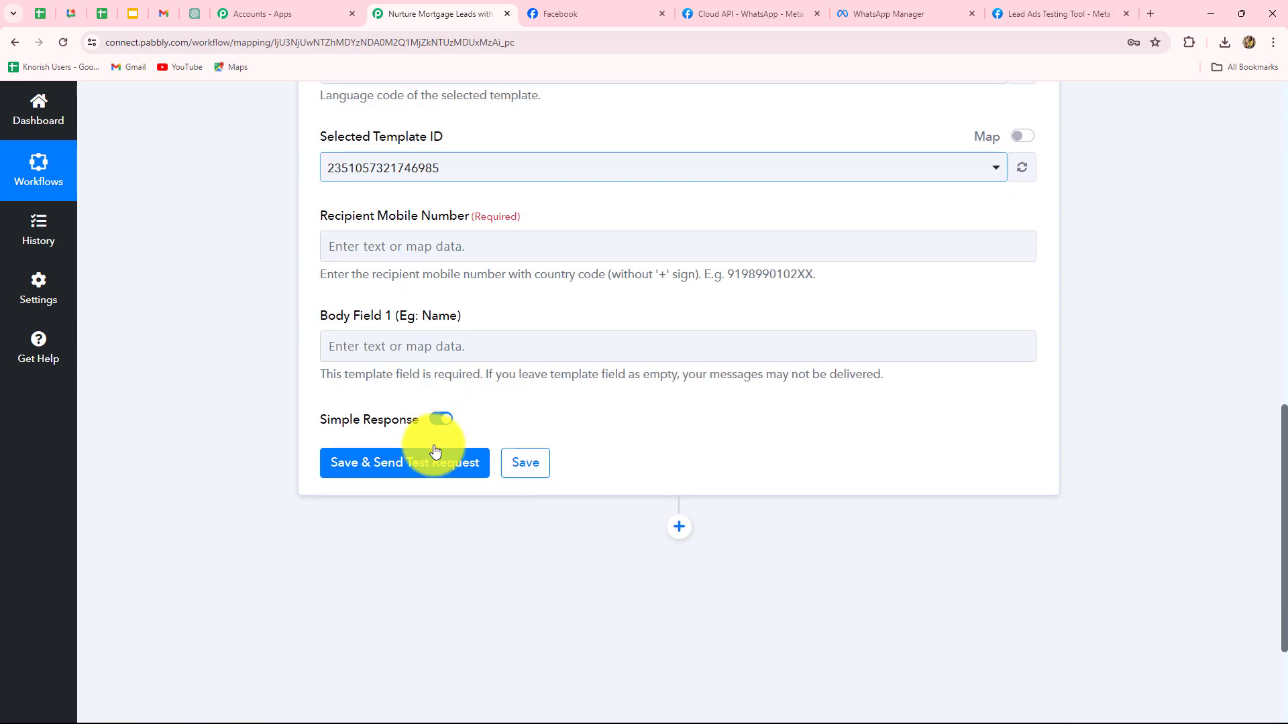
- Map the Facebook lead's Res4 Phone Number into Recipient Mobile Number, then move to Body Field 1
{"action": "left_click", "coordinate": [366, 250]}
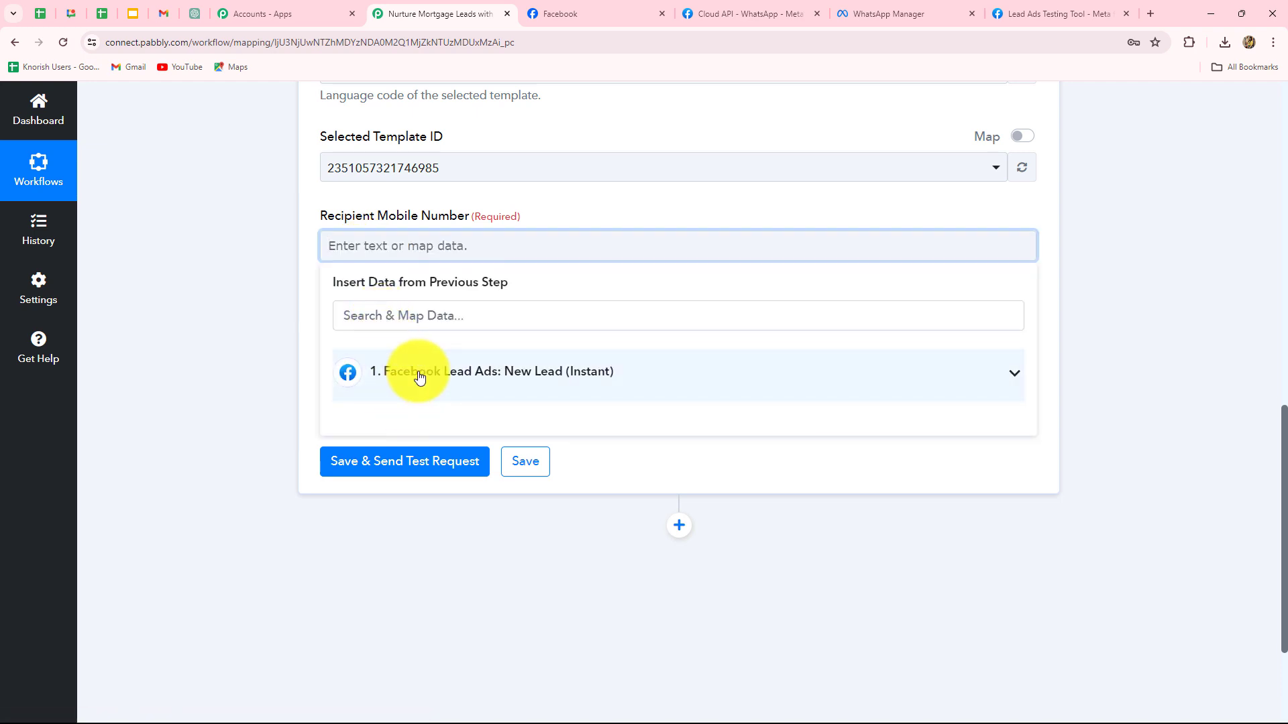
{"action": "left_click", "coordinate": [420, 375]}
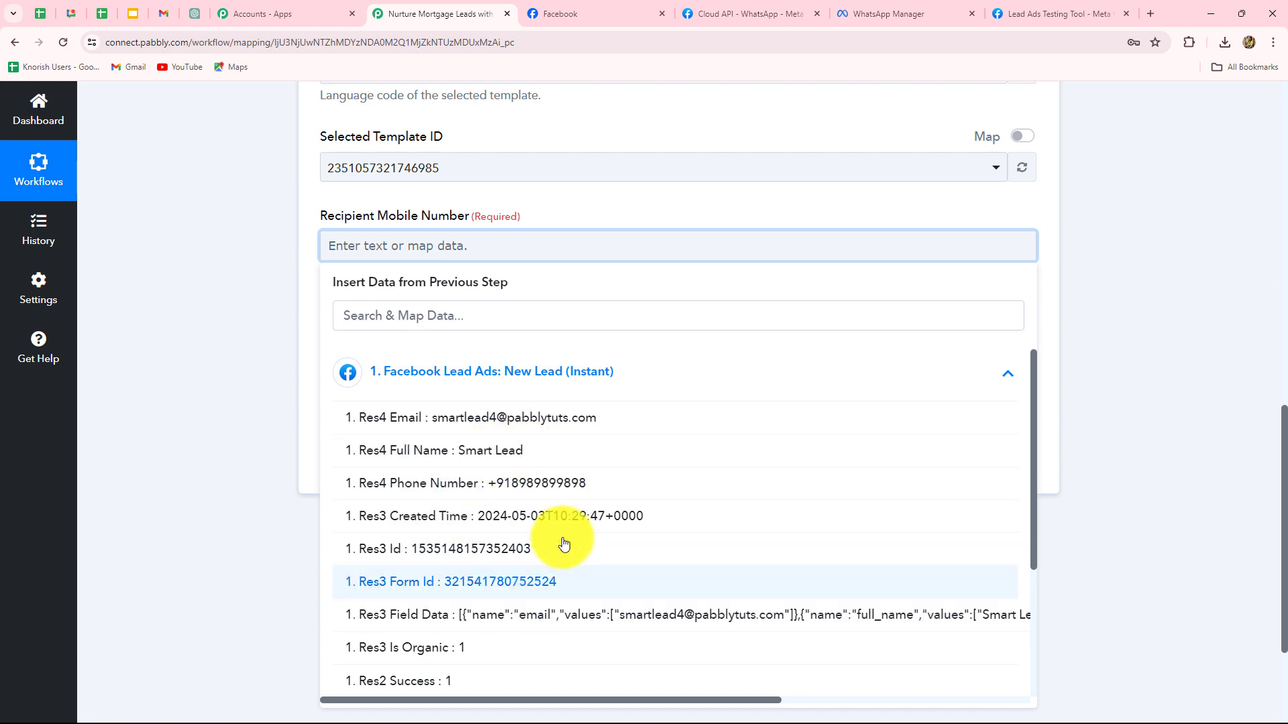
{"action": "left_click", "coordinate": [561, 491]}
{"action": "left_click", "coordinate": [1190, 436]}
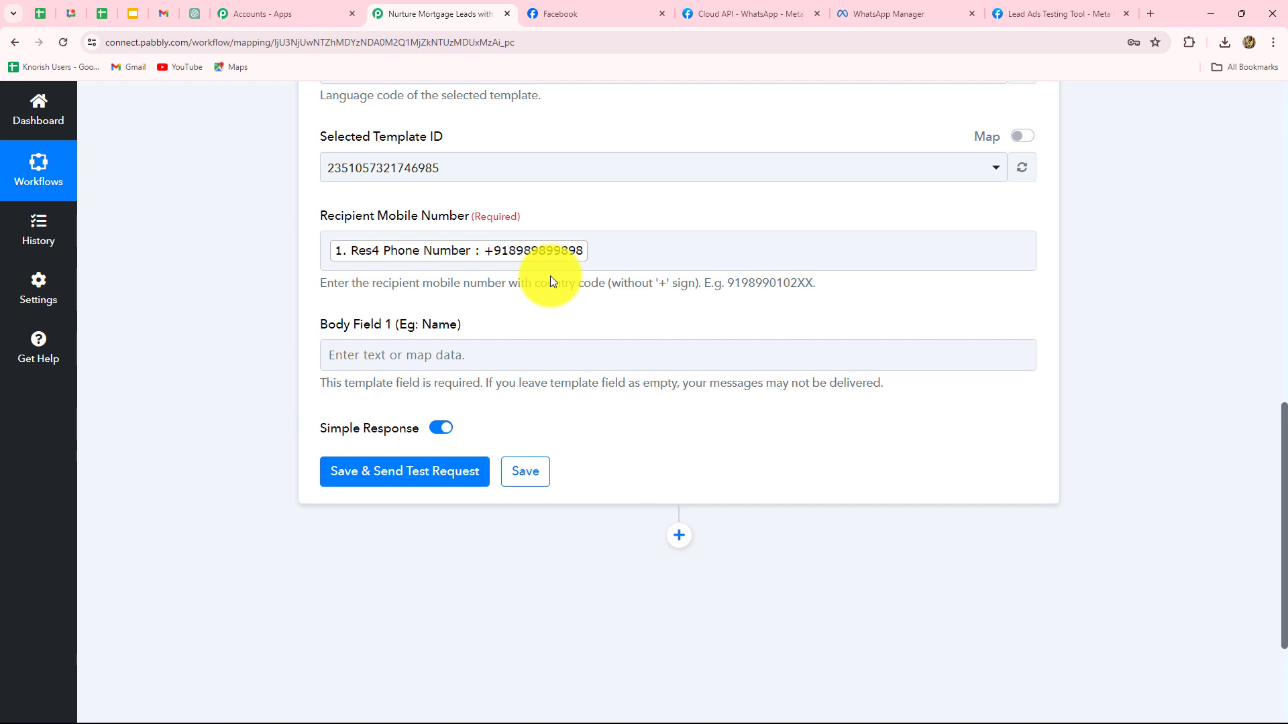
{"action": "left_click", "coordinate": [545, 344]}
{"action": "scroll", "coordinate": [540, 342], "scroll_direction": "down", "scroll_amount": 1}
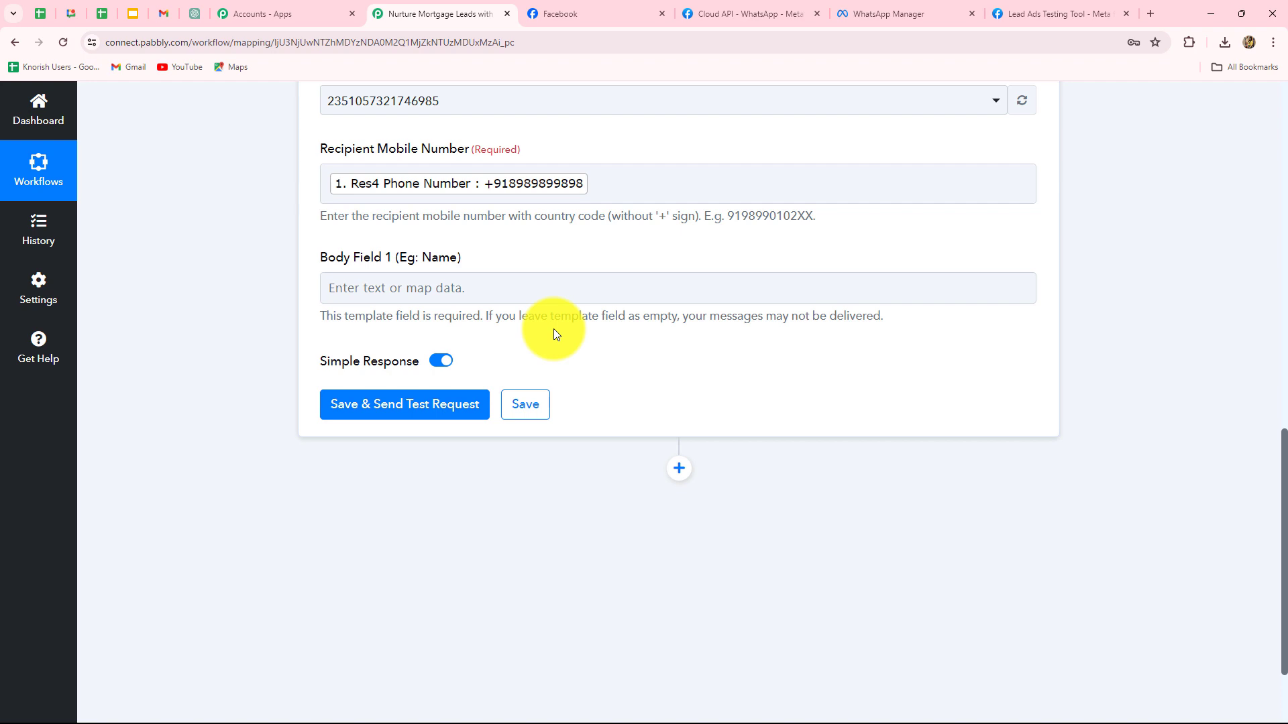
- Map the Facebook lead's Res4 Full Name into Body Field 1
{"action": "left_click", "coordinate": [521, 288]}
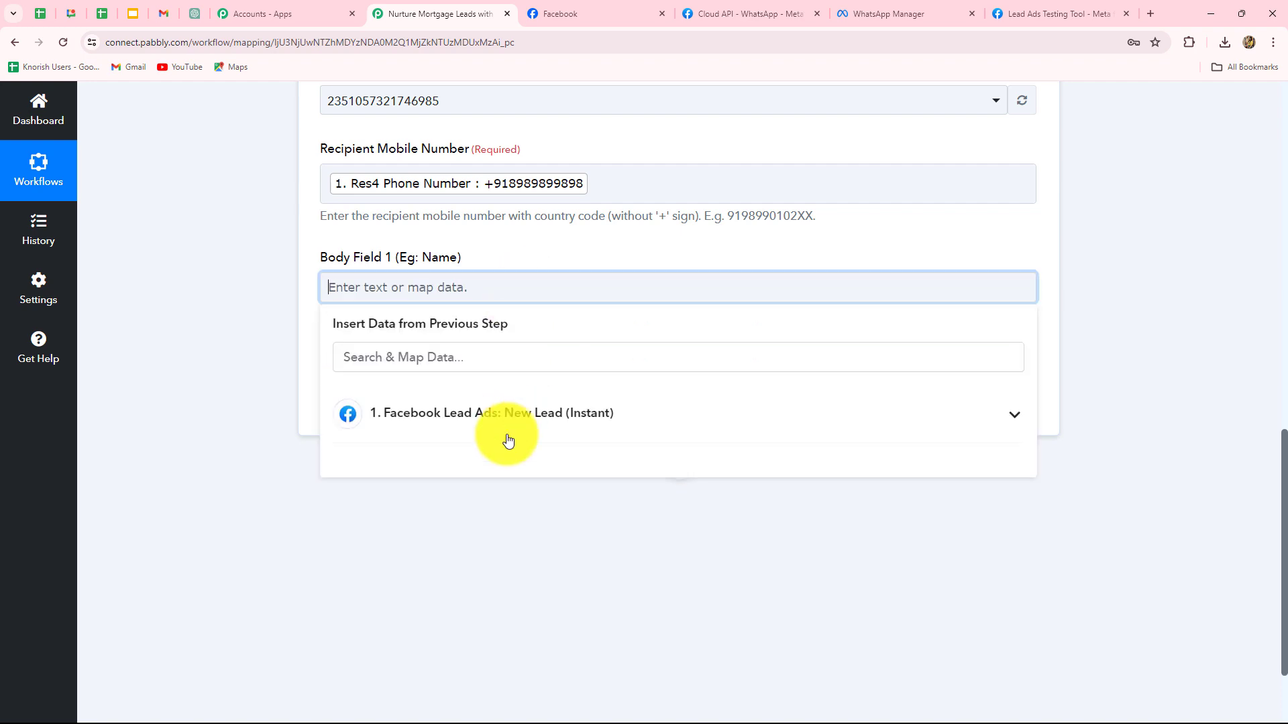
{"action": "left_click", "coordinate": [508, 416]}
{"action": "left_click", "coordinate": [512, 494]}
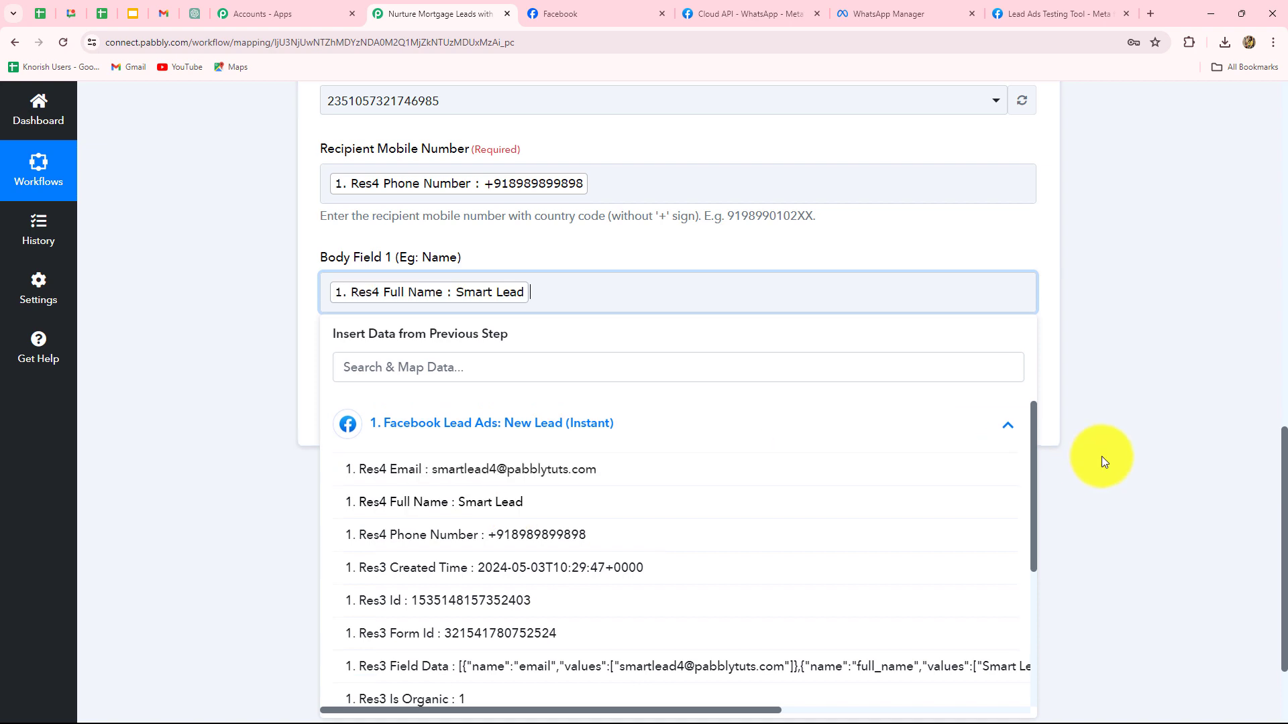
{"action": "left_click", "coordinate": [1101, 460]}
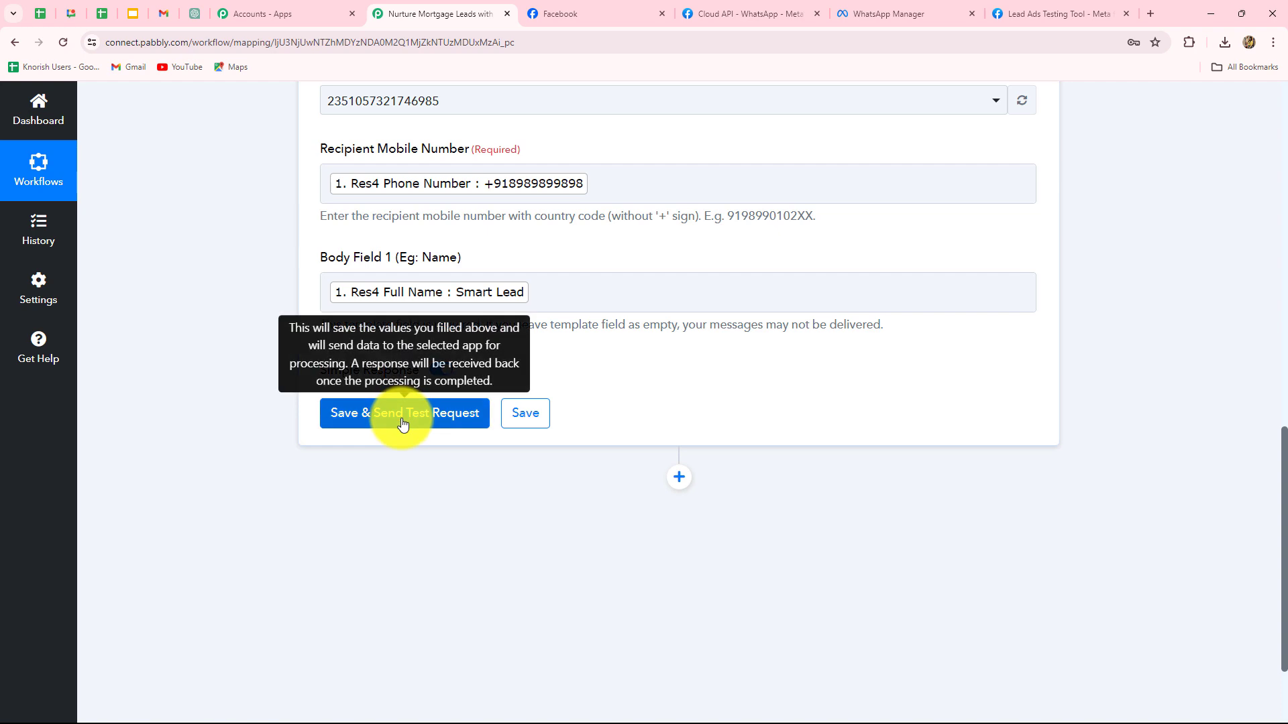
{"action": "scroll", "coordinate": [416, 402], "scroll_direction": "up", "scroll_amount": 1}
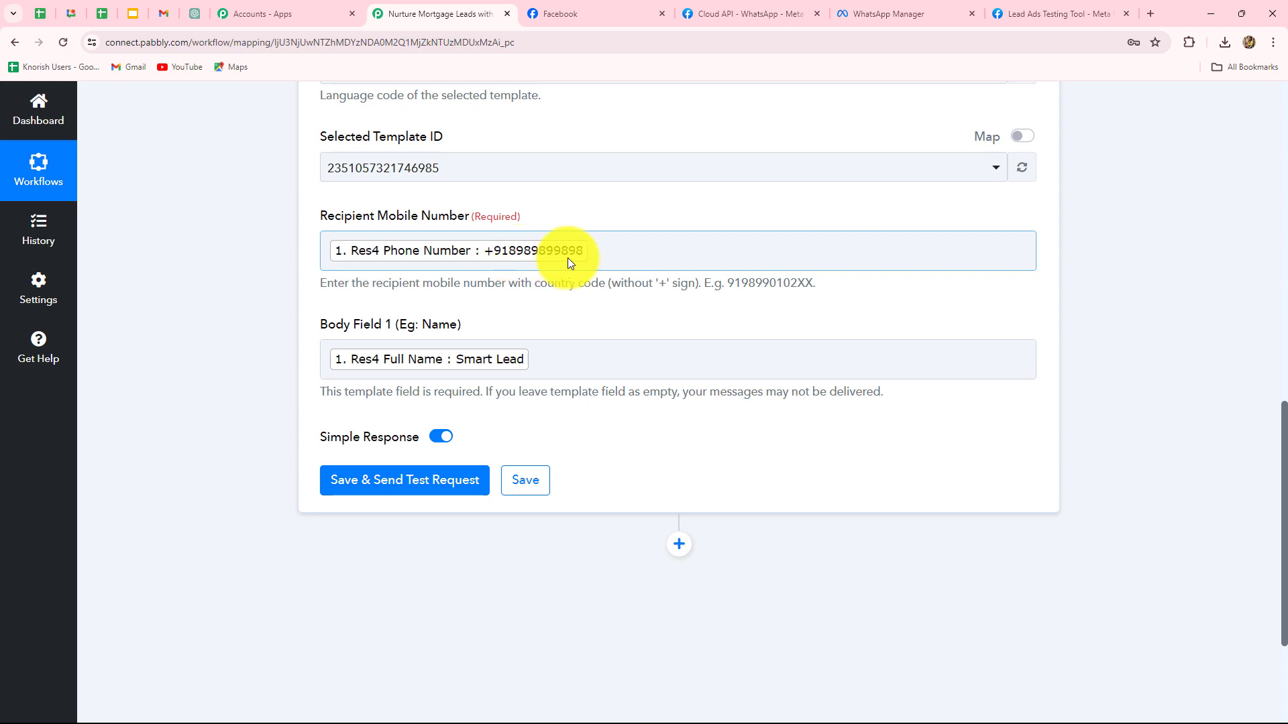
- Remove the mapped phone number pill from Recipient Mobile Number
{"action": "left_click", "coordinate": [604, 253]}
{"action": "key", "text": "BackSpace"}
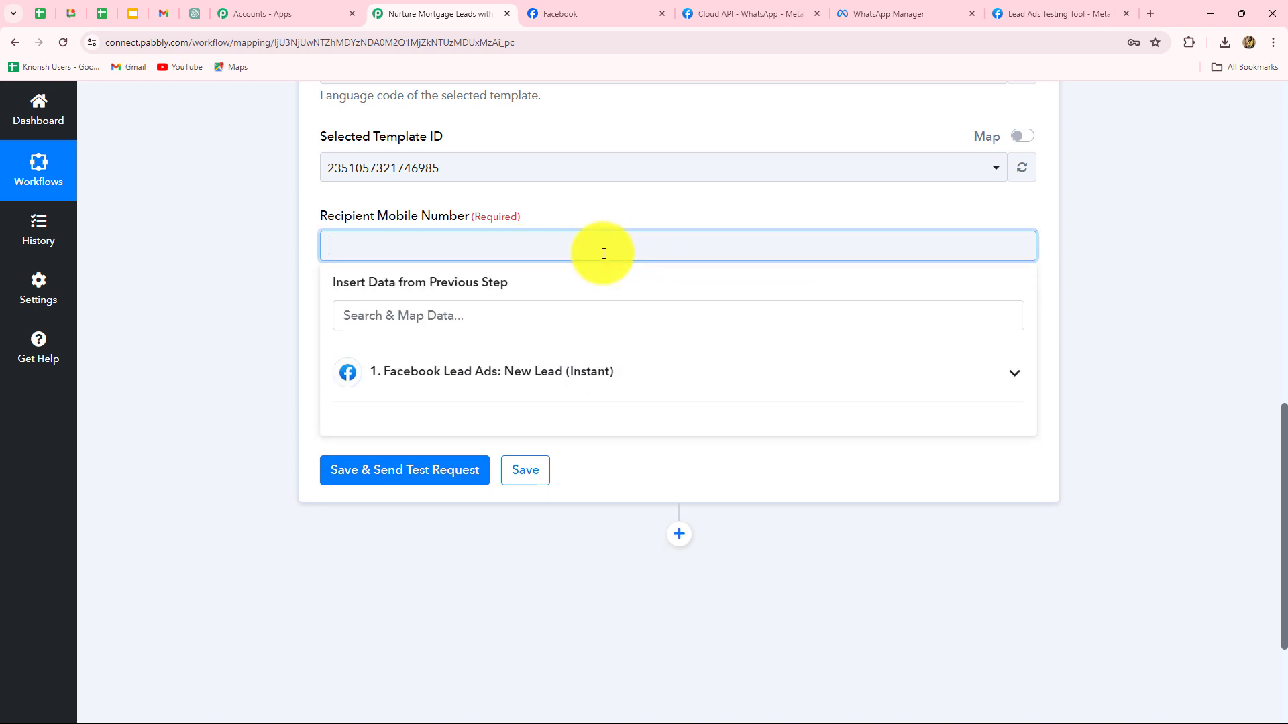
{"action": "scroll", "coordinate": [310, 316], "scroll_direction": "down", "scroll_amount": 3}
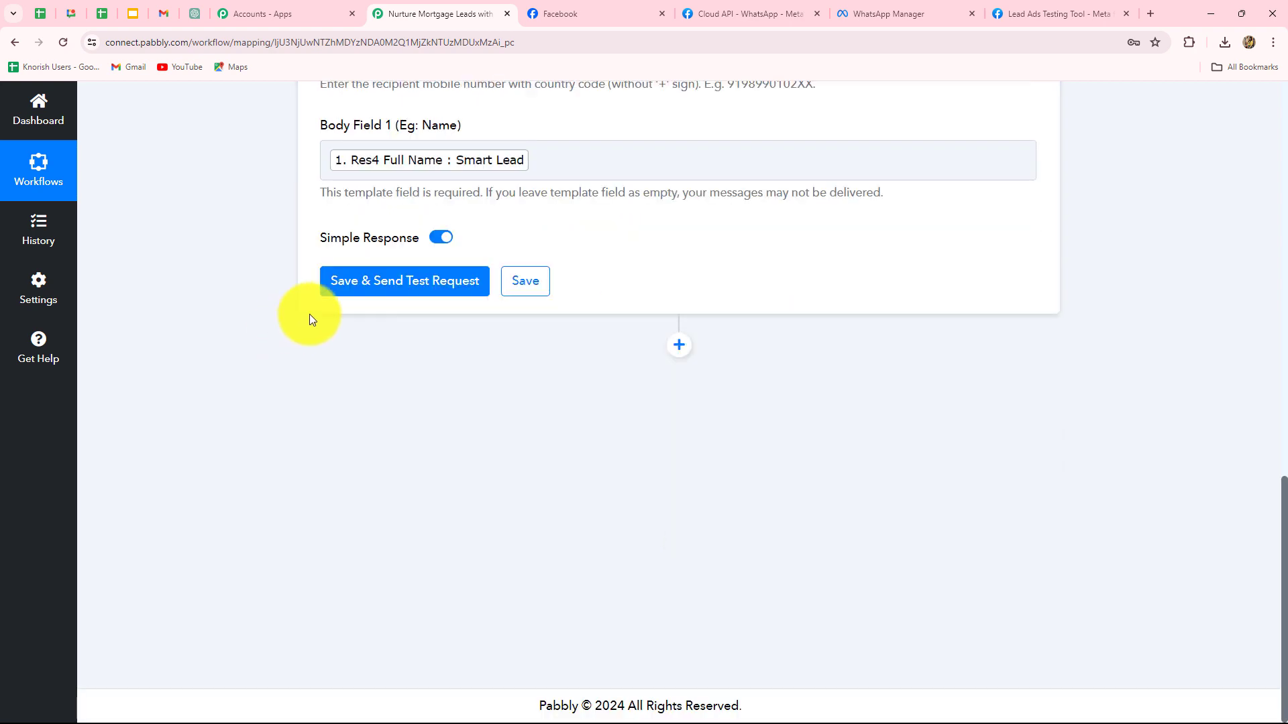
- Send a test template message and confirm the accepted status and the lead's name in WhatsApp
{"action": "left_click", "coordinate": [358, 291]}
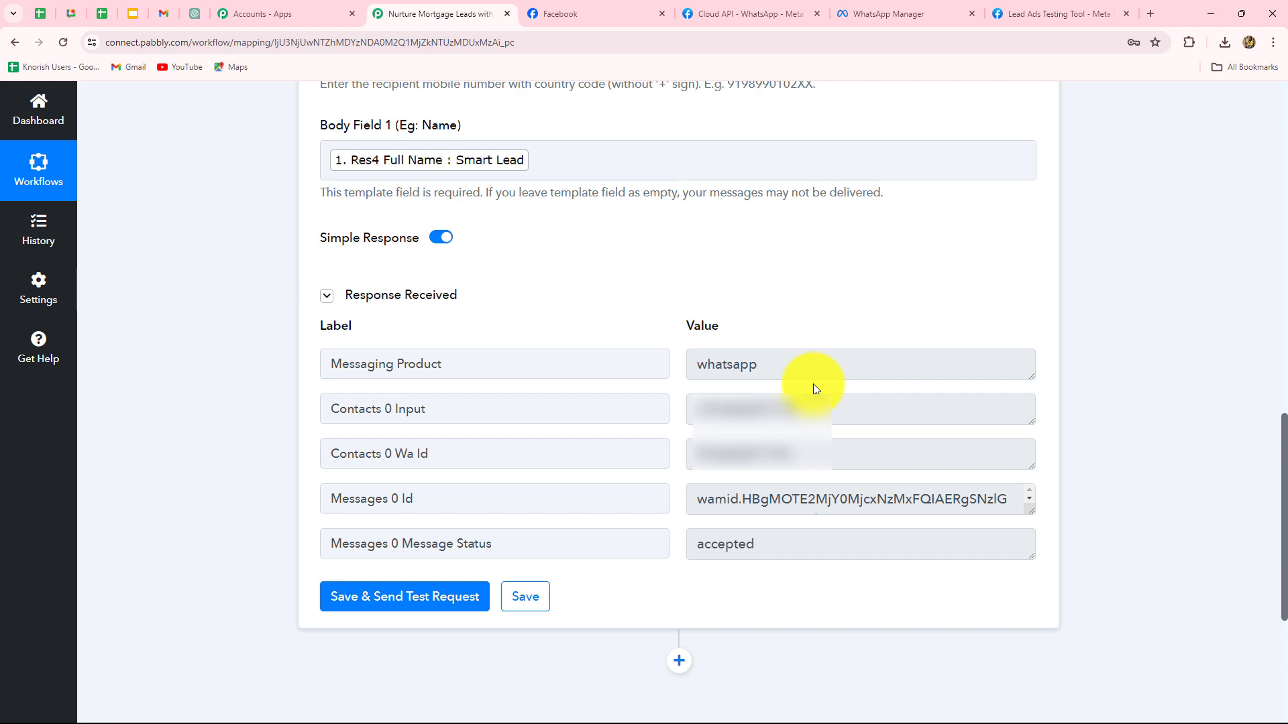
{"action": "double_click", "coordinate": [727, 552]}
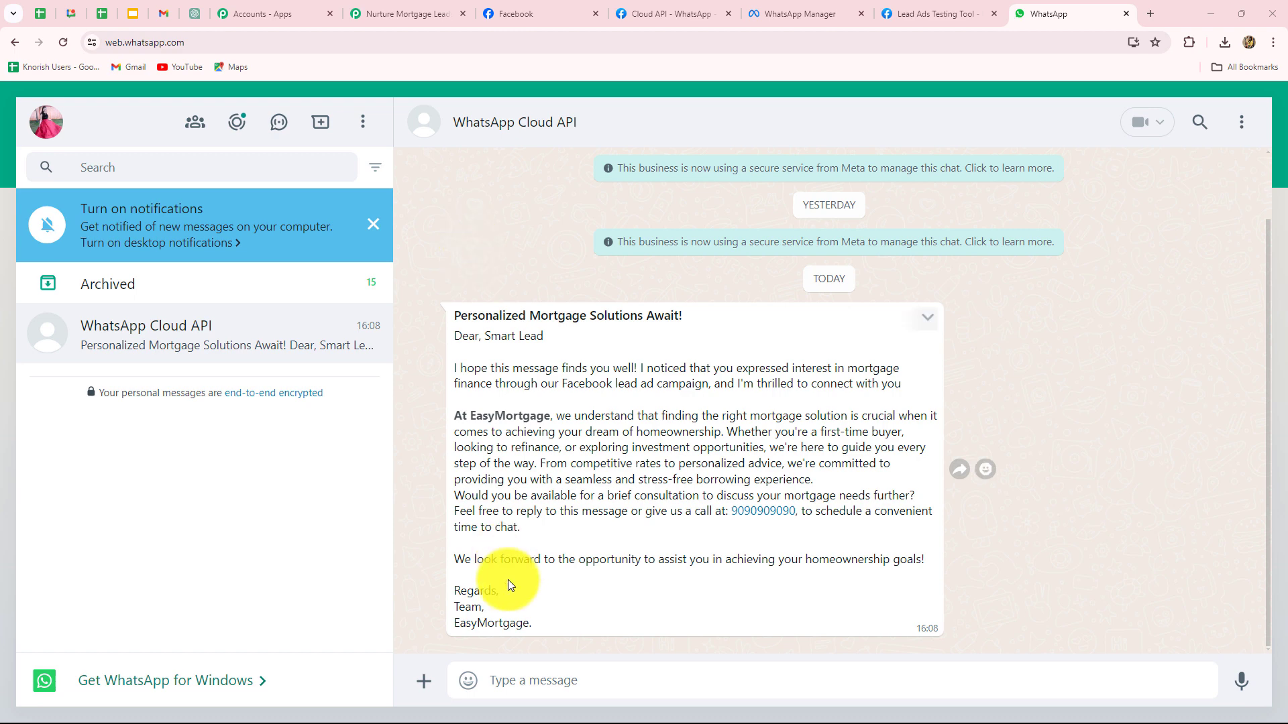
{"action": "left_click_drag", "start_coordinate": [486, 334], "coordinate": [561, 347]}
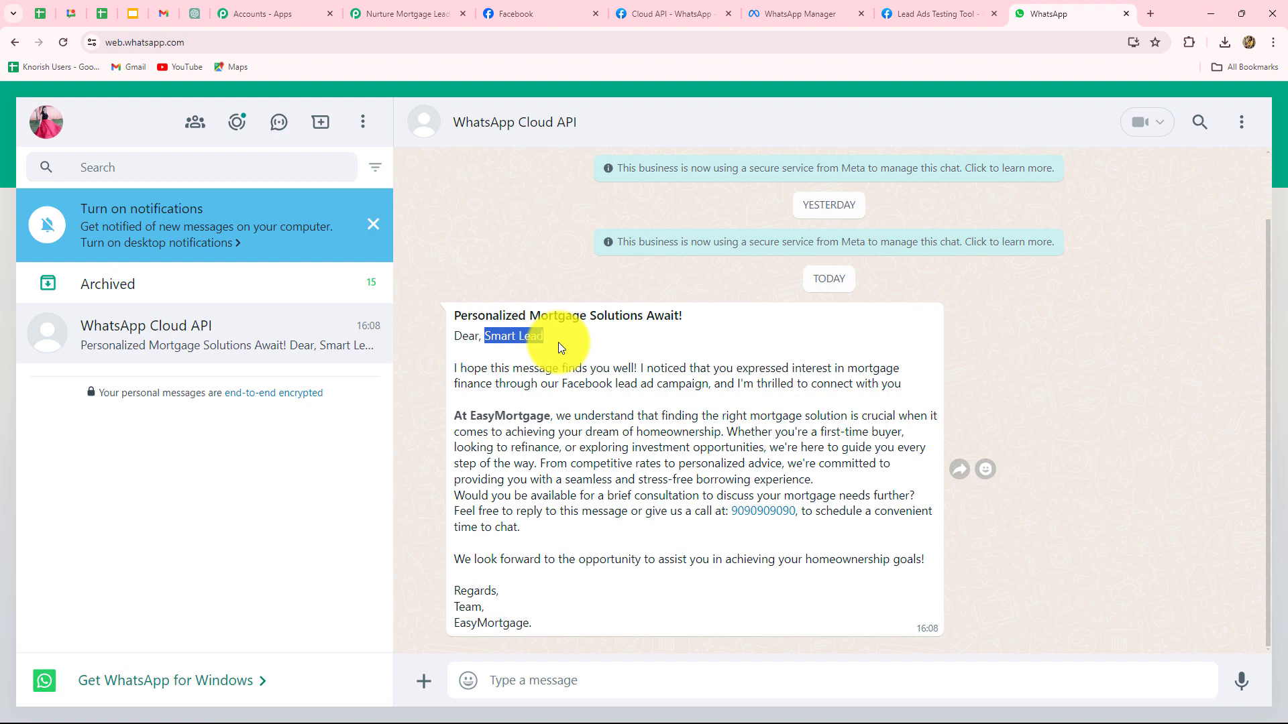
- Return to the Pabbly workflow and collapse the WhatsApp action step
{"action": "left_click", "coordinate": [401, 13]}
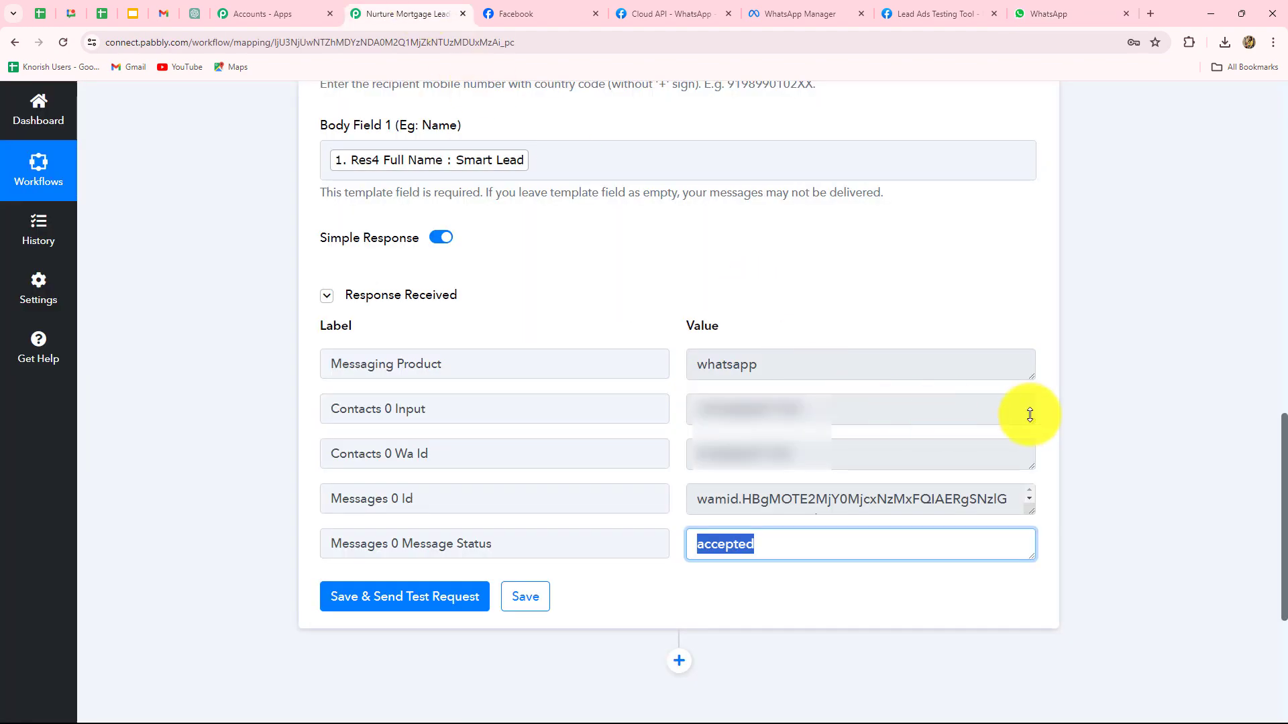
{"action": "scroll", "coordinate": [1073, 407], "scroll_direction": "up", "scroll_amount": 4}
{"action": "scroll", "coordinate": [1139, 405], "scroll_direction": "up", "scroll_amount": 10}
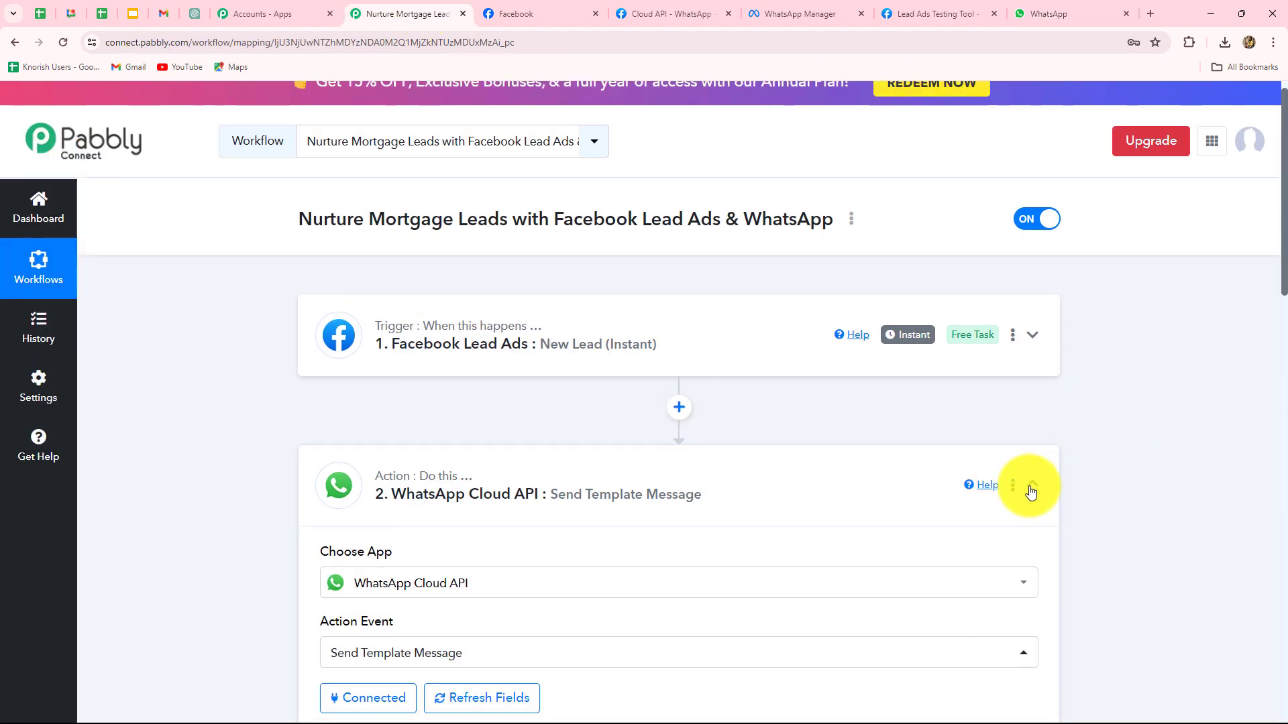
{"action": "left_click", "coordinate": [1044, 491]}
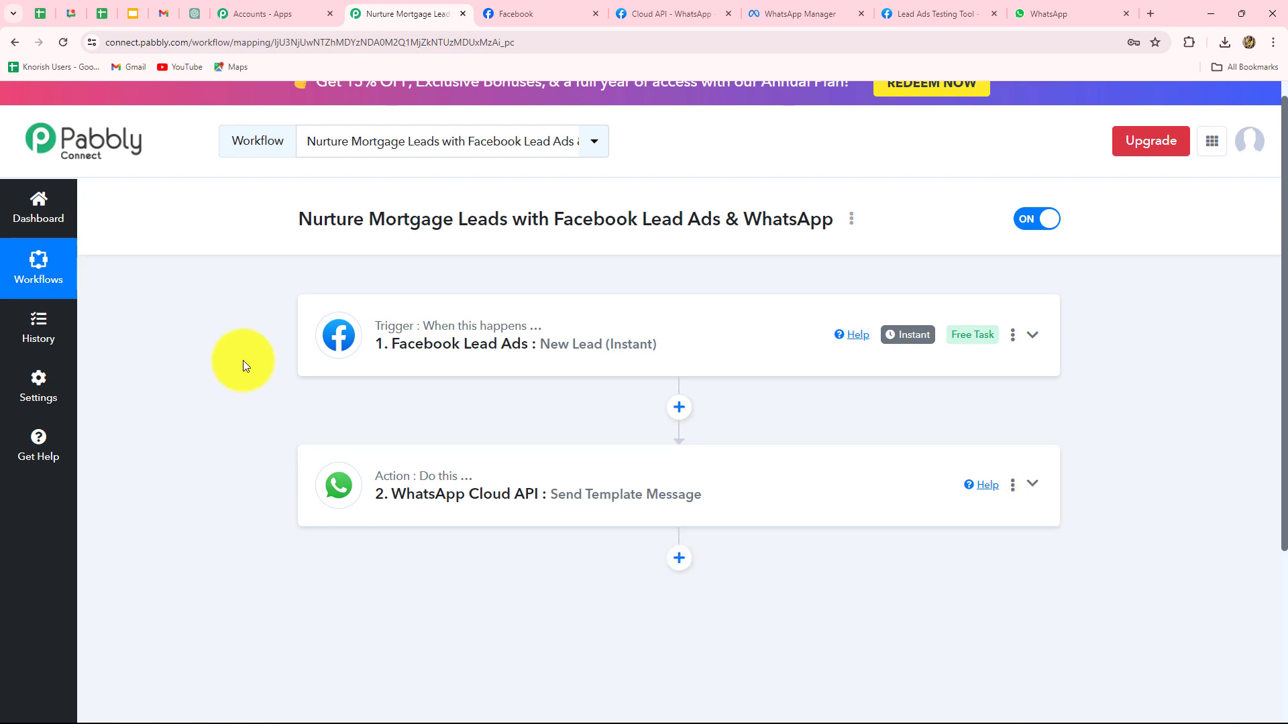